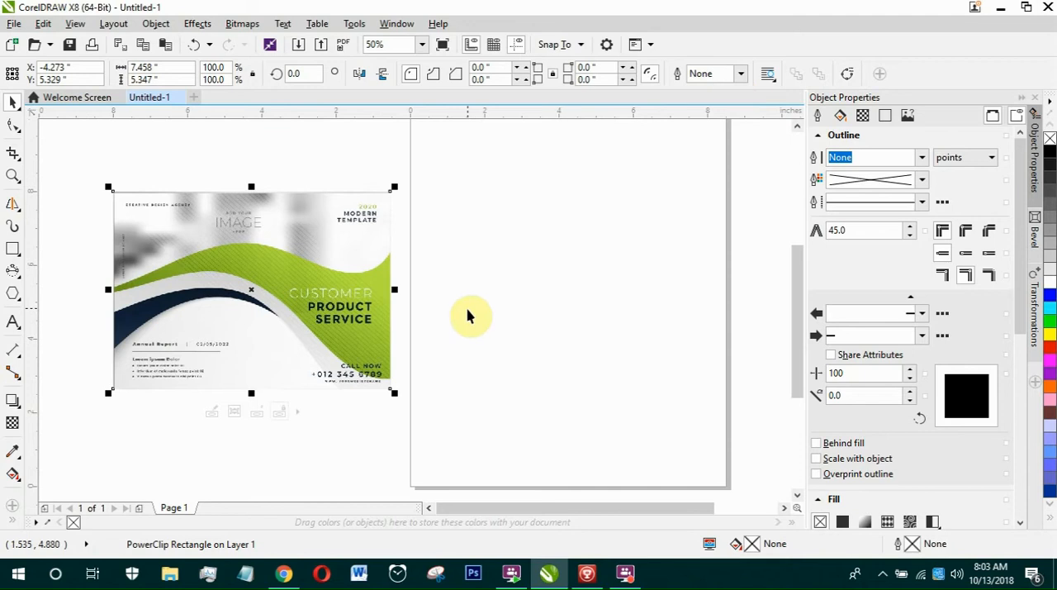
Switch to Chrome, review the viewer's comment under the YouTube shape tool video, highlight "show its applications", and return to CorelDRAW.
{"action": "left_click", "coordinate": [289, 575]}
{"action": "left_click", "coordinate": [81, 7]}
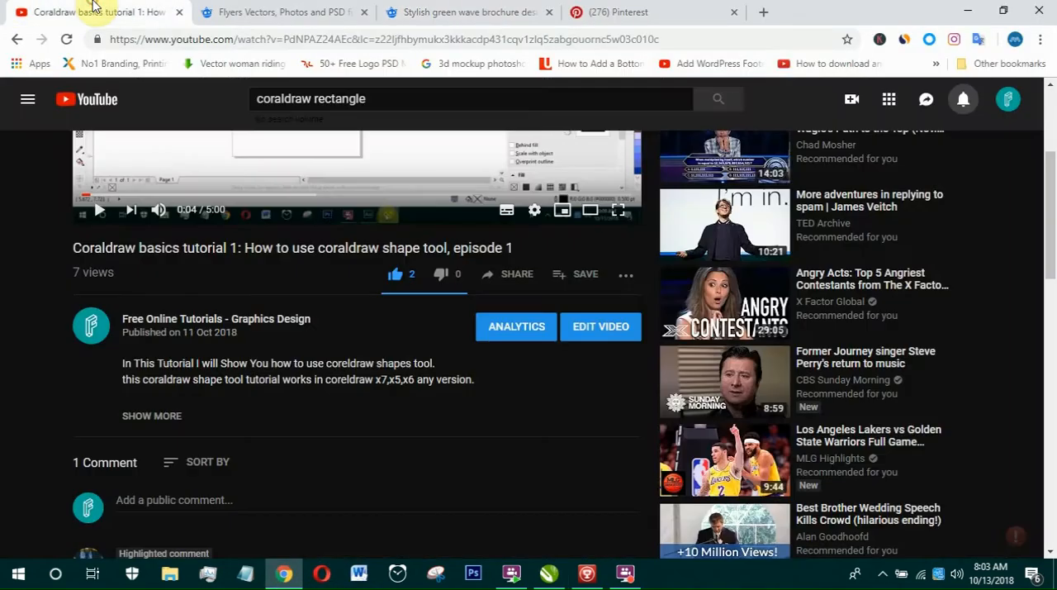
{"action": "scroll", "coordinate": [169, 351], "scroll_direction": "down", "scroll_amount": 2}
{"action": "scroll", "coordinate": [170, 351], "scroll_direction": "down", "scroll_amount": 2}
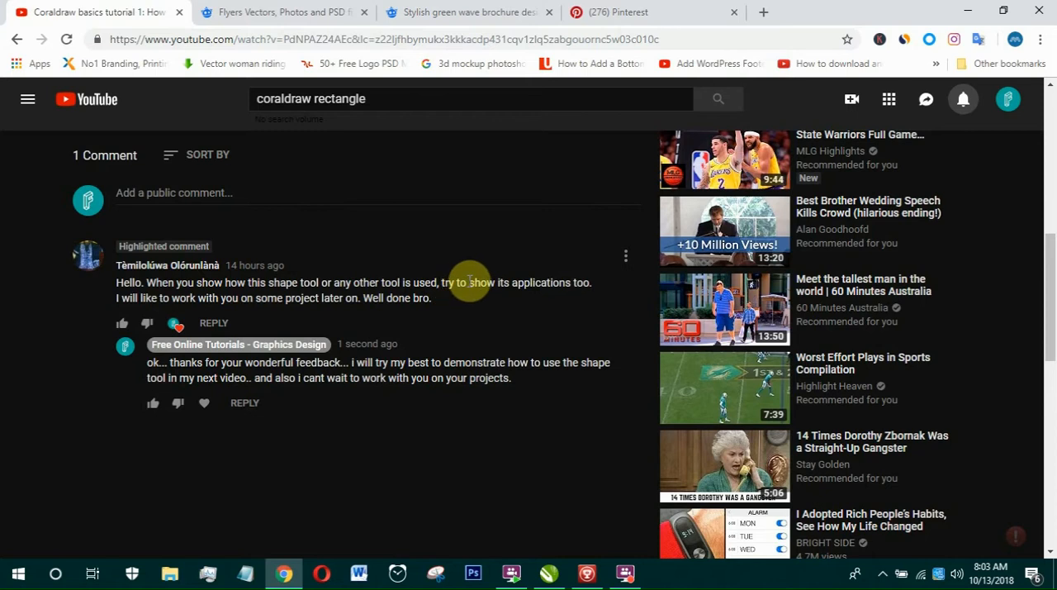
{"action": "left_click_drag", "start_coordinate": [467, 281], "coordinate": [565, 279]}
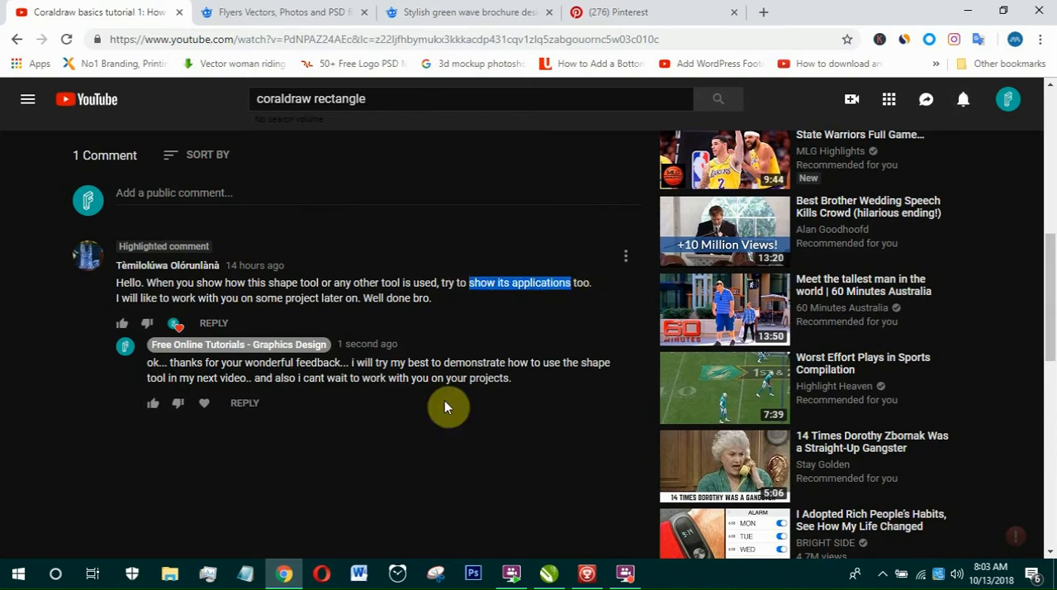
{"action": "mouse_move", "coordinate": [560, 580]}
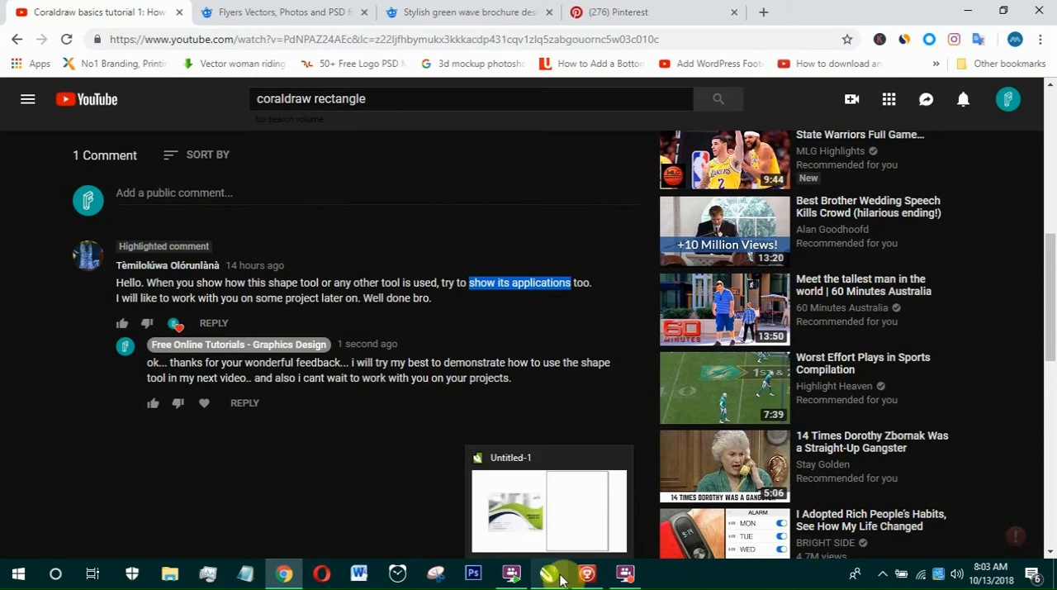
{"action": "left_click", "coordinate": [545, 512]}
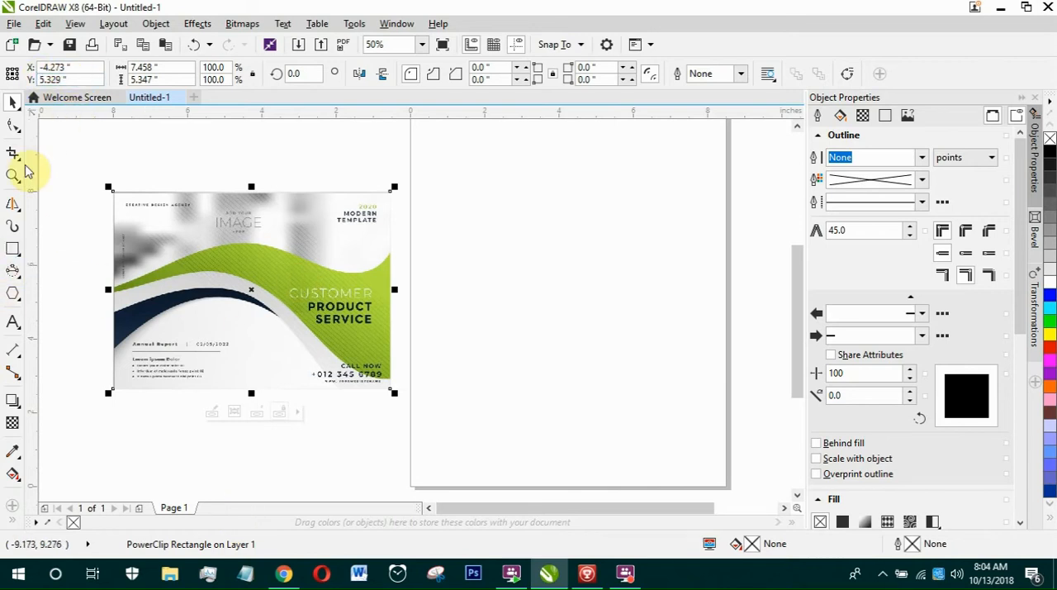
Draw a rectangle matching the sample flyer's outline, about 7.458 by 5.347 in, and move it straight across onto the blank page.
{"action": "left_click", "coordinate": [13, 250]}
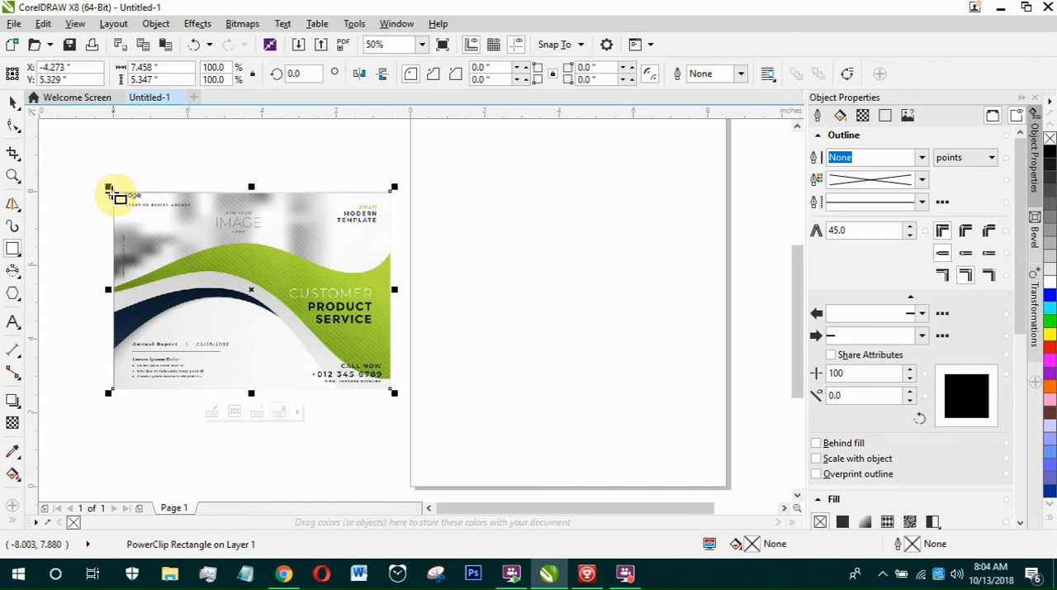
{"action": "left_click_drag", "start_coordinate": [111, 190], "coordinate": [389, 388]}
{"action": "left_click", "coordinate": [14, 100]}
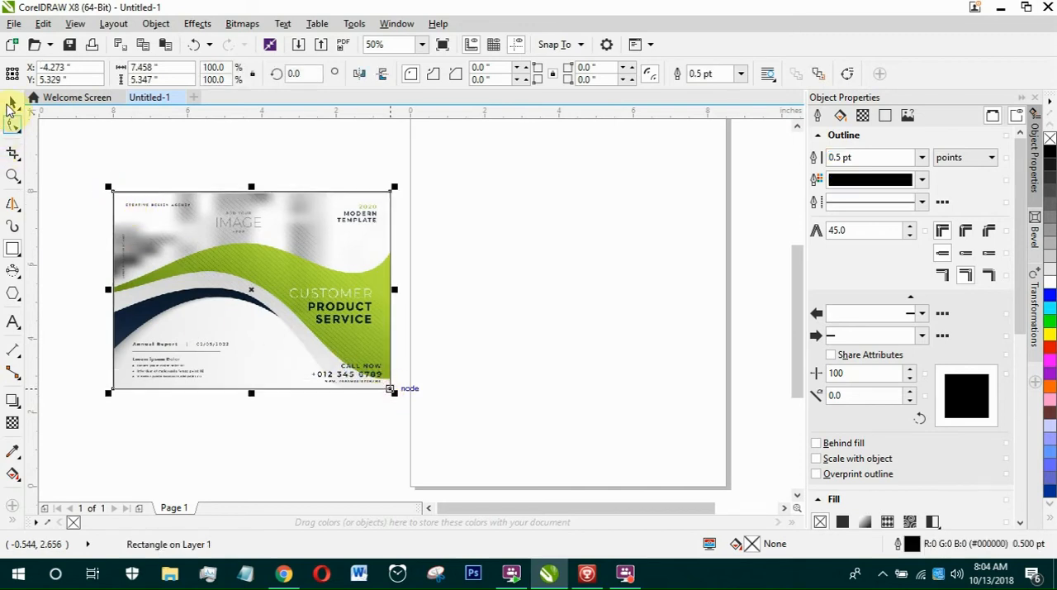
{"action": "left_click_drag", "start_coordinate": [251, 292], "coordinate": [576, 327]}
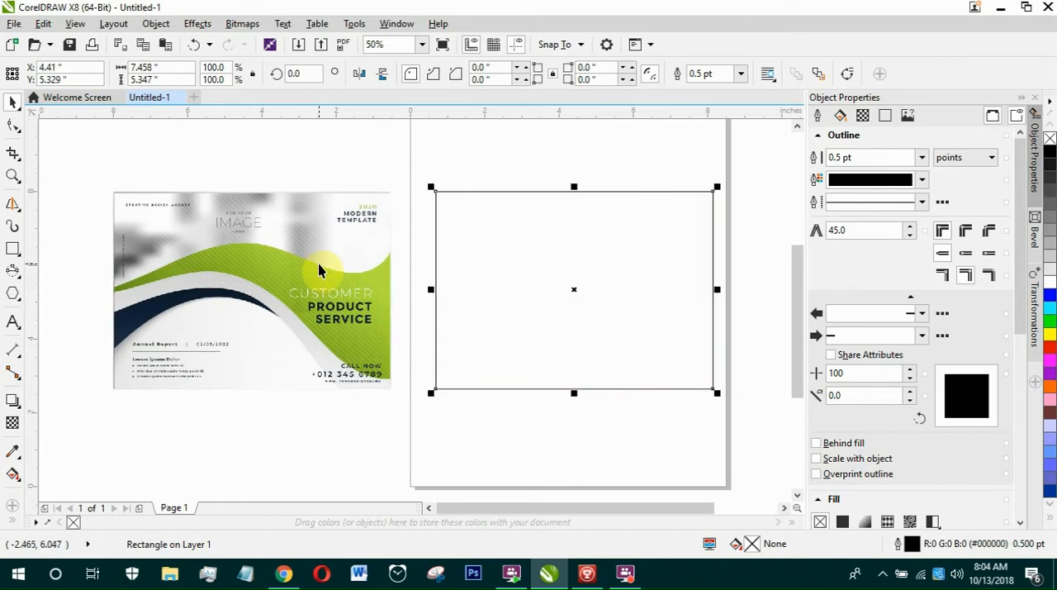
{"action": "left_click", "coordinate": [279, 254]}
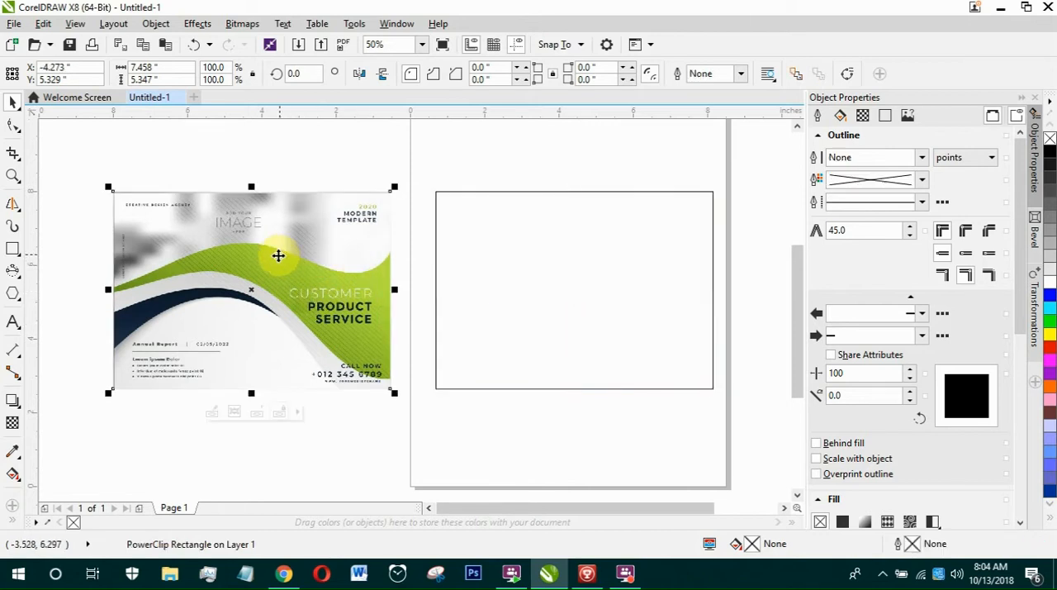
{"action": "left_click", "coordinate": [292, 167]}
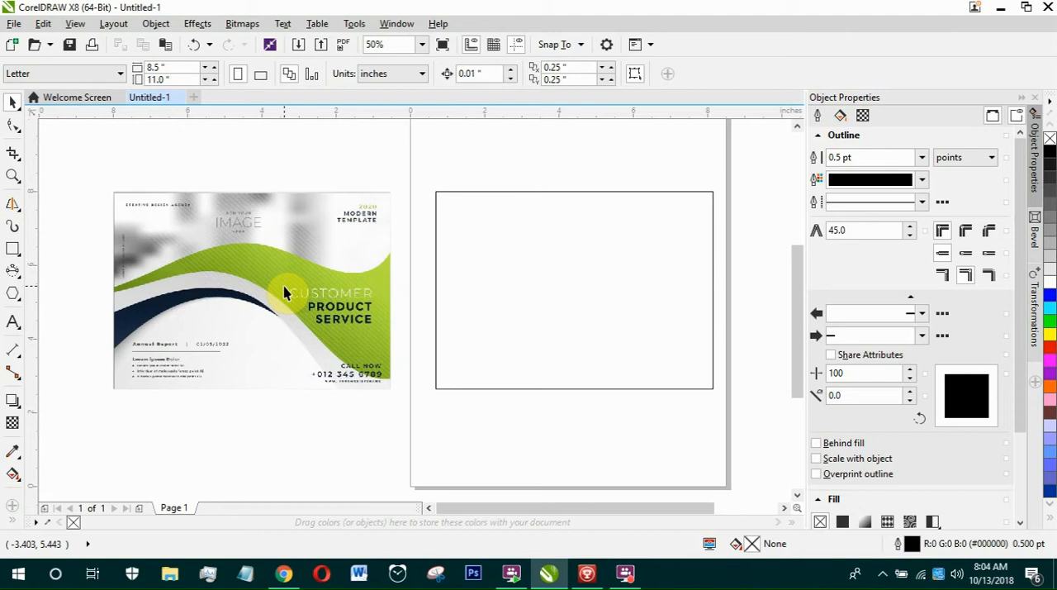
{"action": "scroll", "coordinate": [284, 285], "scroll_direction": "up", "scroll_amount": 1}
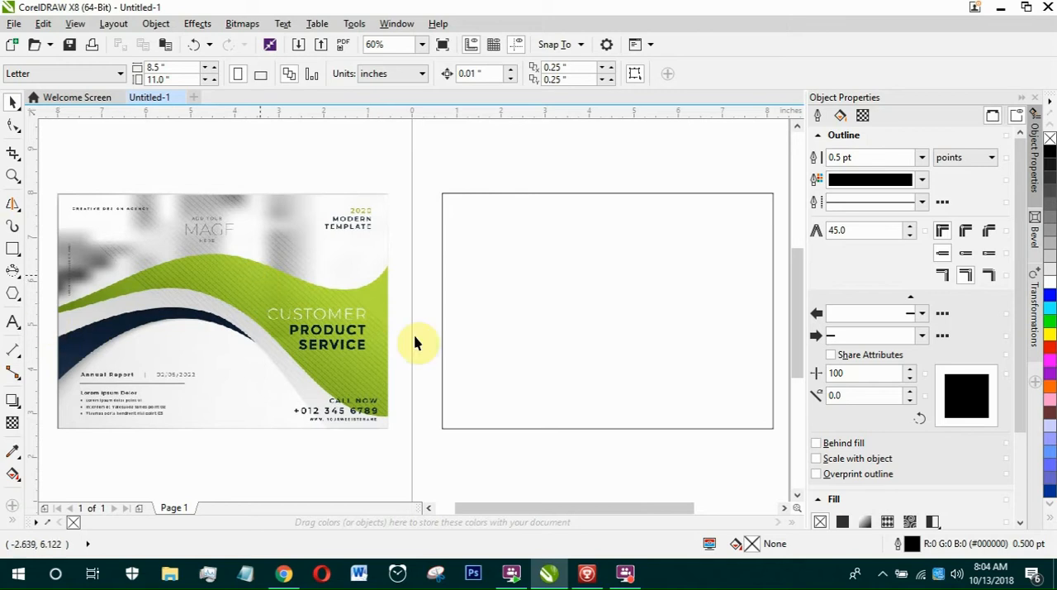
{"action": "left_click", "coordinate": [502, 279]}
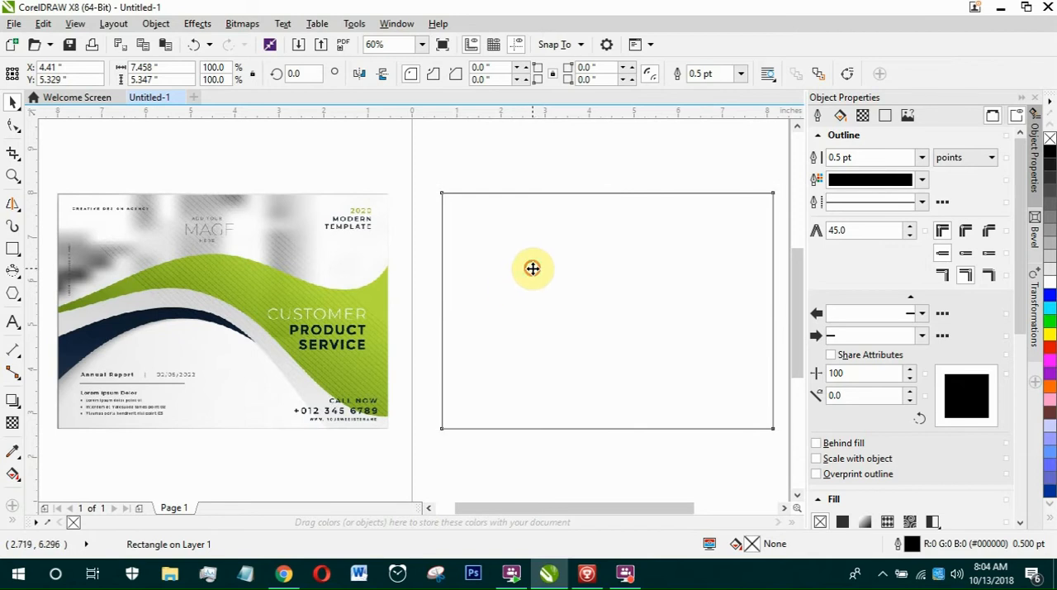
{"action": "left_click_drag", "start_coordinate": [533, 269], "coordinate": [410, 321]}
{"action": "key", "text": "ctrl+z"}
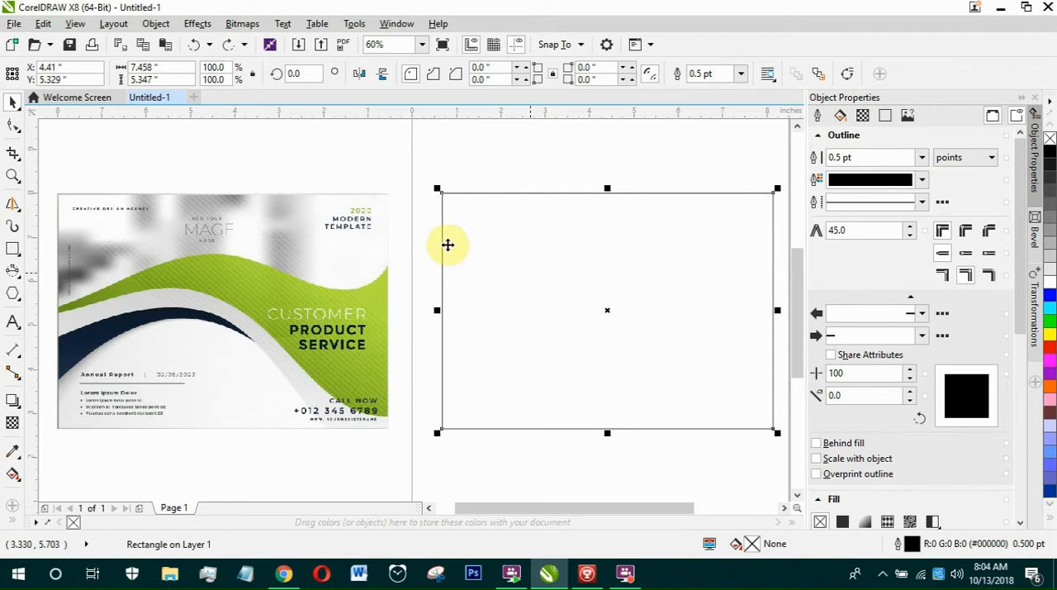
Duplicate the page rectangle and place the copy slightly below the original, centred at about X 4.323, Y 4.387 in.
{"action": "left_click", "coordinate": [394, 173]}
{"action": "left_click", "coordinate": [427, 206]}
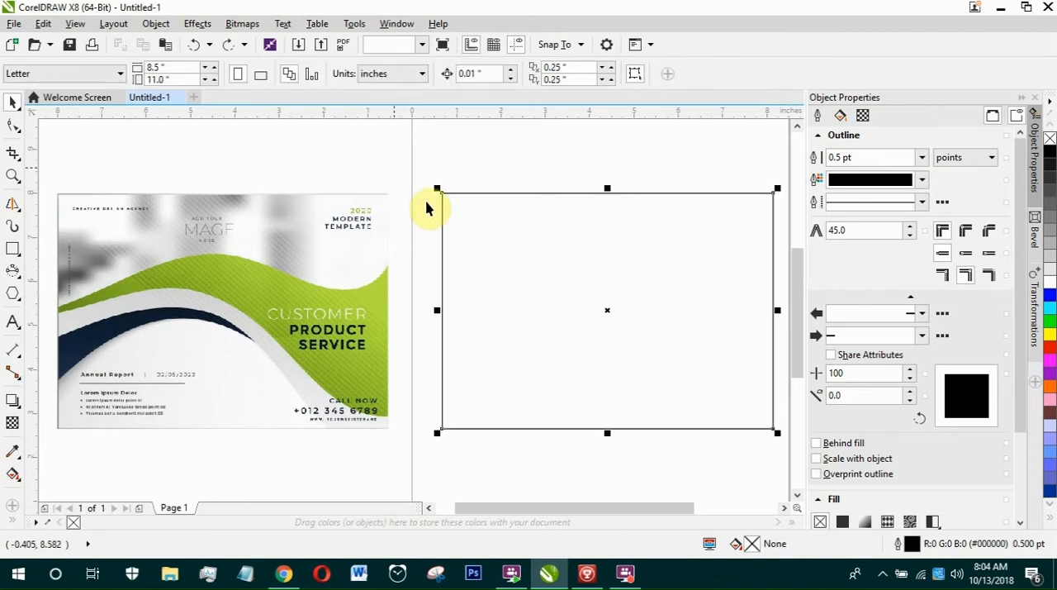
{"action": "left_click_drag", "start_coordinate": [512, 240], "coordinate": [467, 270]}
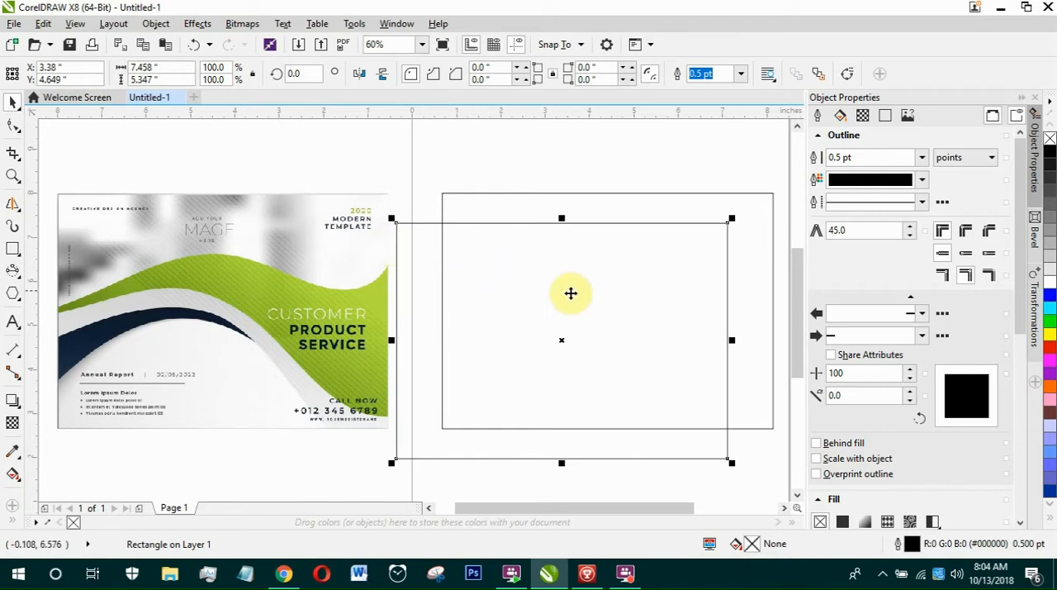
{"action": "left_click_drag", "start_coordinate": [604, 304], "coordinate": [650, 322]}
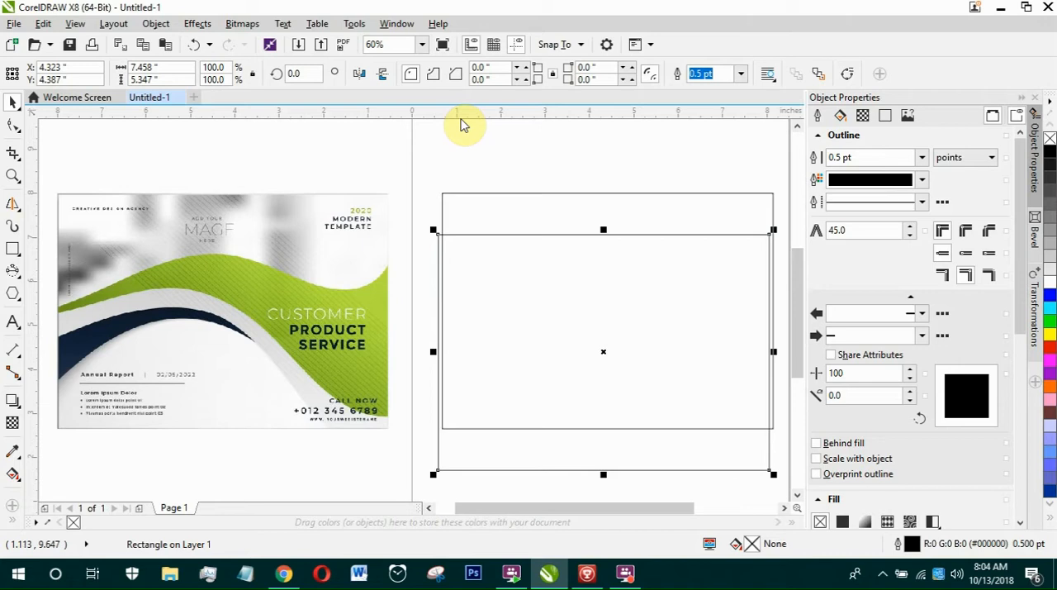
Add a horizontal guideline at the crest of the sample's green wave, at about Y 6.645 in.
{"action": "left_click_drag", "start_coordinate": [461, 115], "coordinate": [250, 253]}
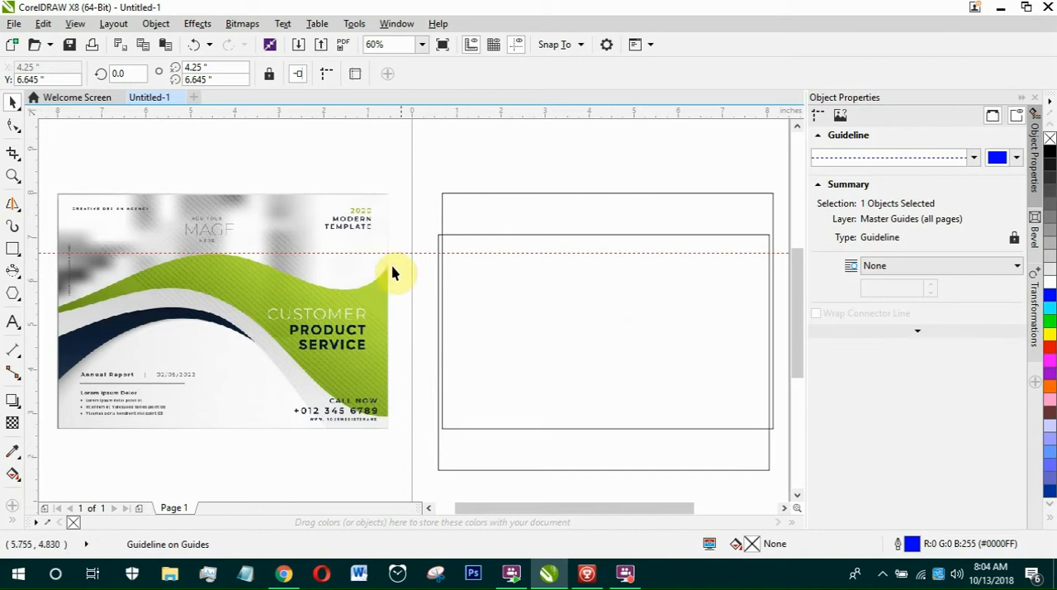
{"action": "scroll", "coordinate": [618, 342], "scroll_direction": "down", "scroll_amount": 2}
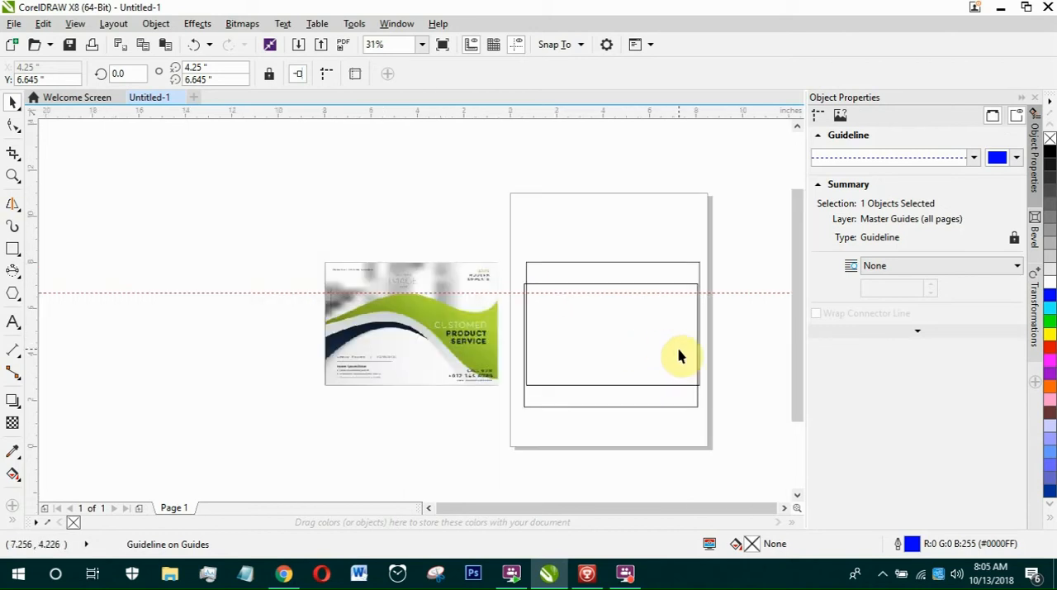
{"action": "scroll", "coordinate": [723, 377], "scroll_direction": "up", "scroll_amount": 2}
Widen the duplicate rectangle symmetrically to about 9.233 in and move it so its top edge lies on the guideline.
{"action": "left_click", "coordinate": [675, 384]}
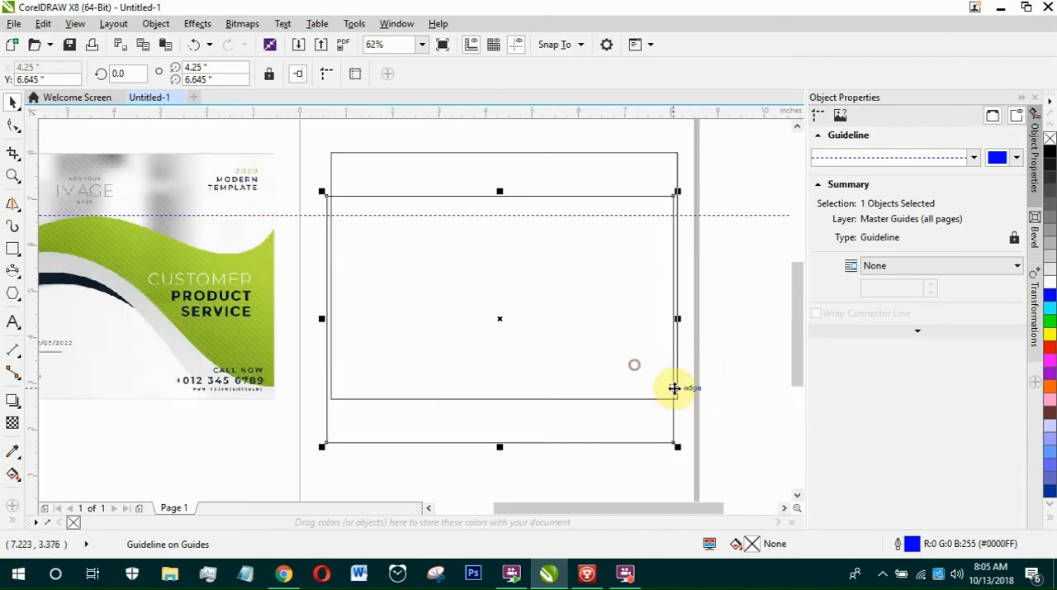
{"action": "left_click", "coordinate": [679, 320]}
{"action": "left_click_drag", "start_coordinate": [681, 319], "coordinate": [722, 317]}
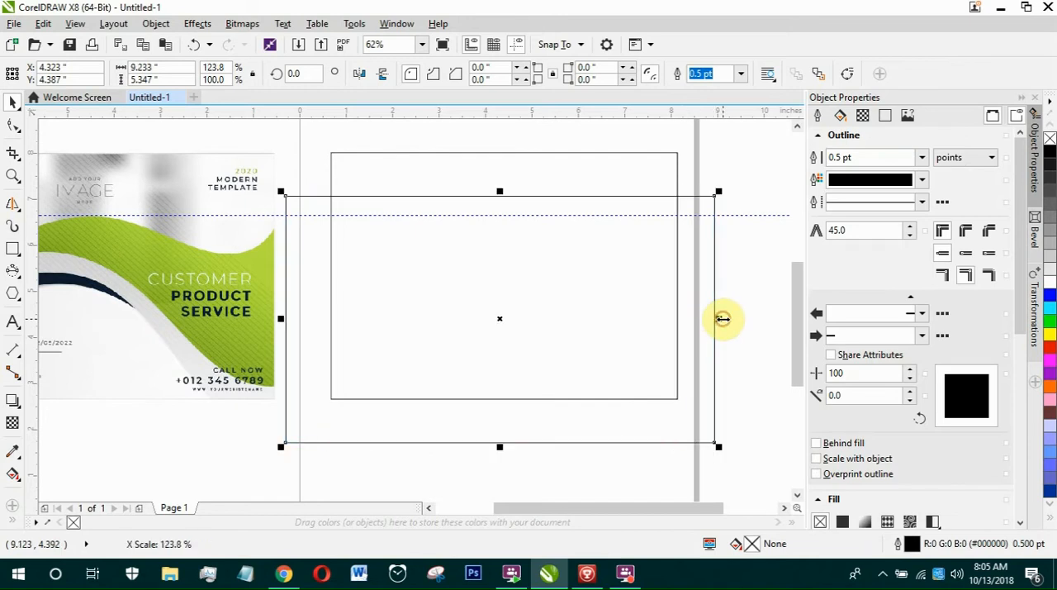
{"action": "left_click_drag", "start_coordinate": [569, 201], "coordinate": [582, 219]}
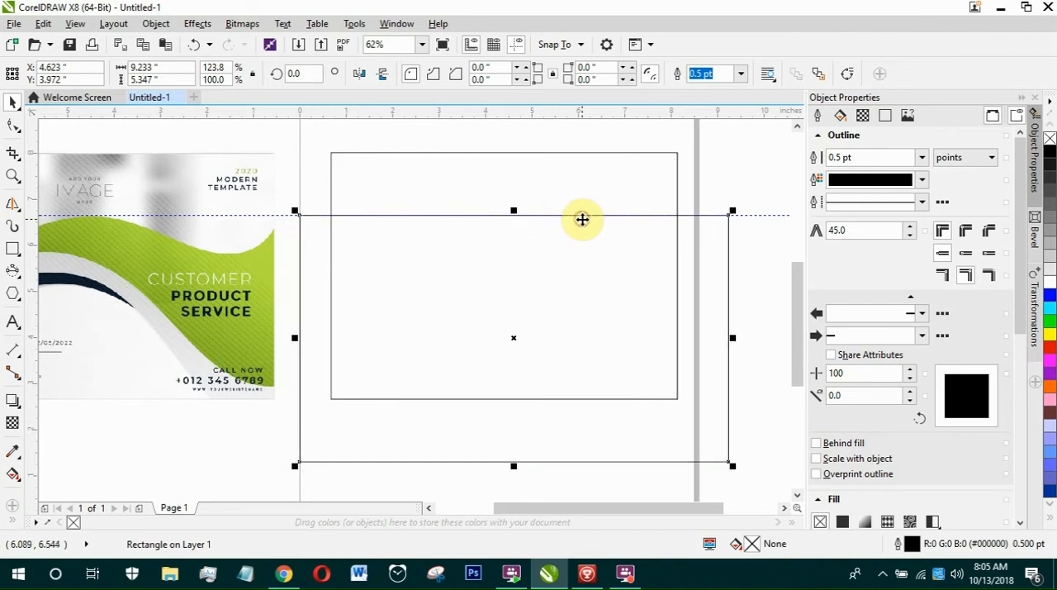
Convert the widened rectangle to curves.
{"action": "scroll", "coordinate": [582, 218], "scroll_direction": "down", "scroll_amount": 1}
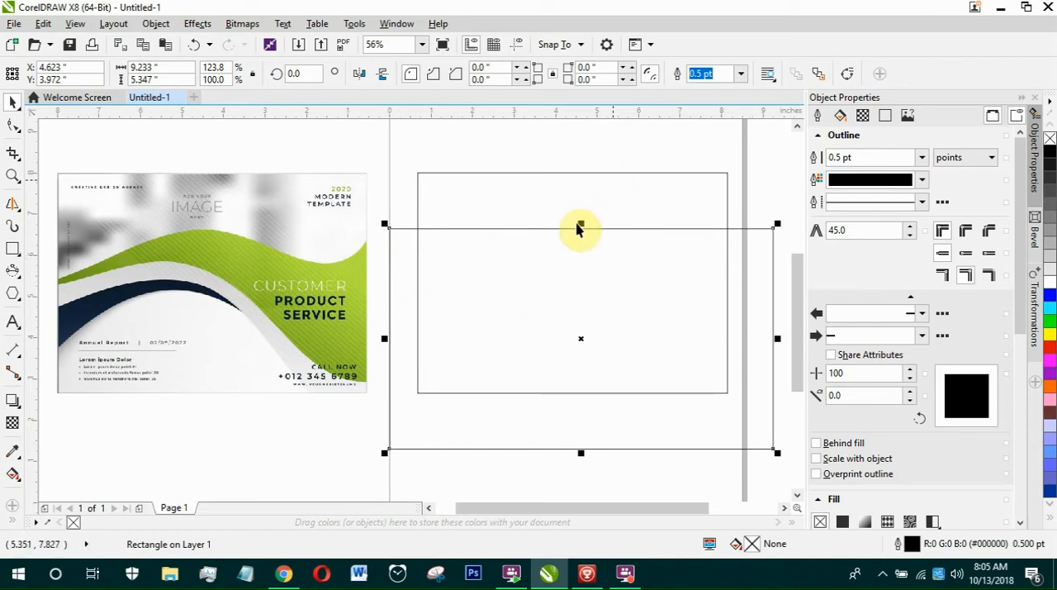
{"action": "right_click", "coordinate": [396, 260]}
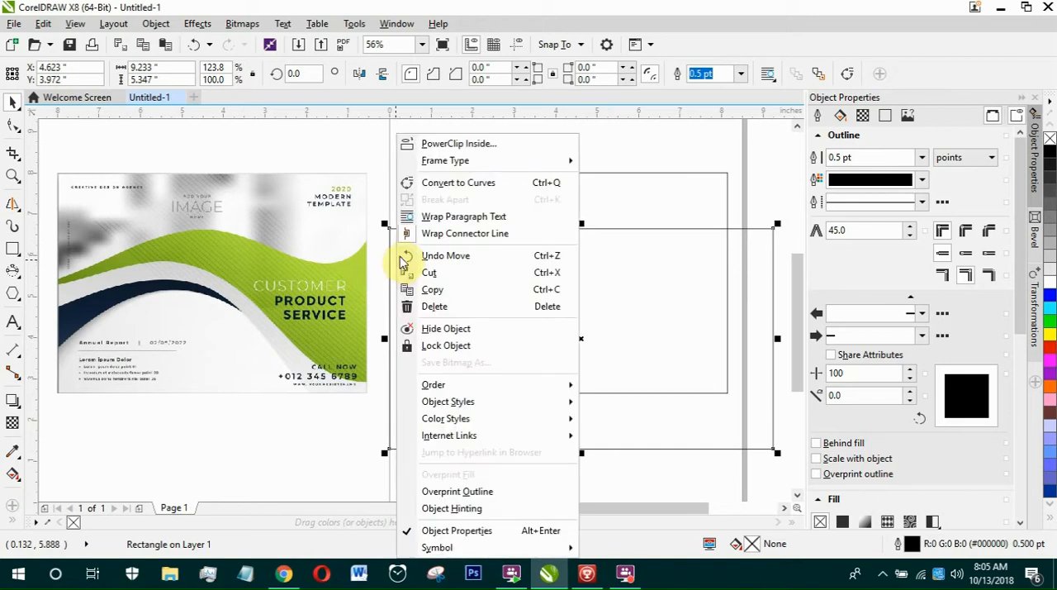
{"action": "left_click", "coordinate": [550, 187]}
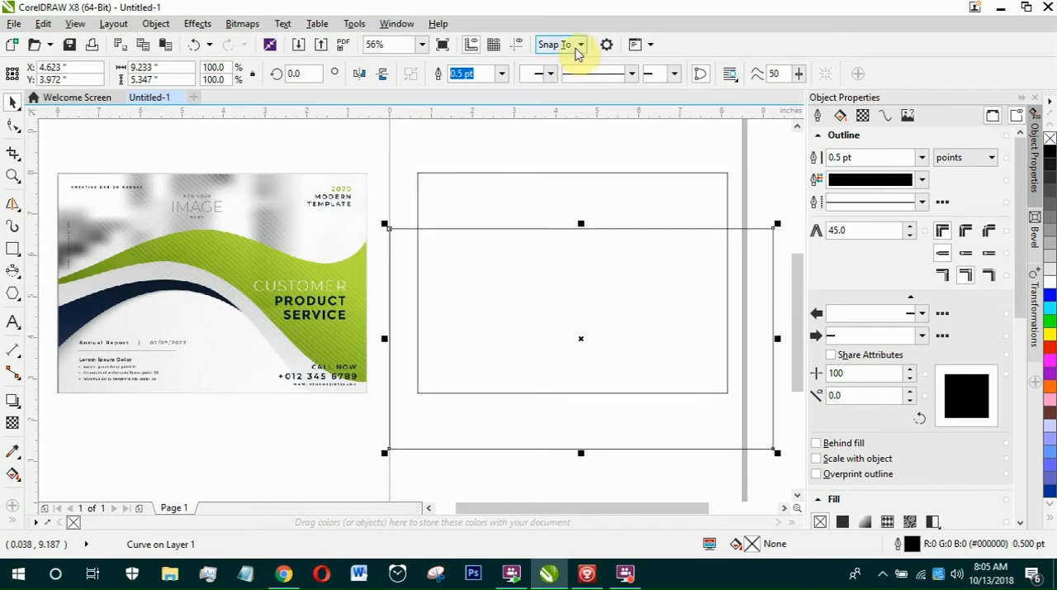
Show the guidelines and add two more horizontal ones at the green wave's trough and left end, about Y 5.795 and 5.329 in.
{"action": "left_click", "coordinate": [518, 47]}
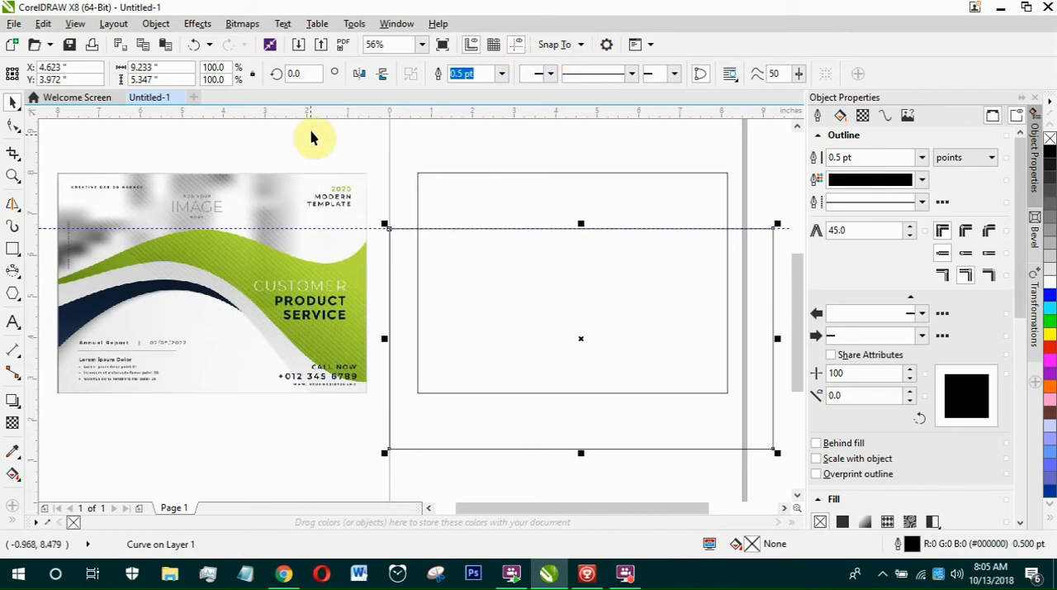
{"action": "left_click_drag", "start_coordinate": [325, 116], "coordinate": [330, 263]}
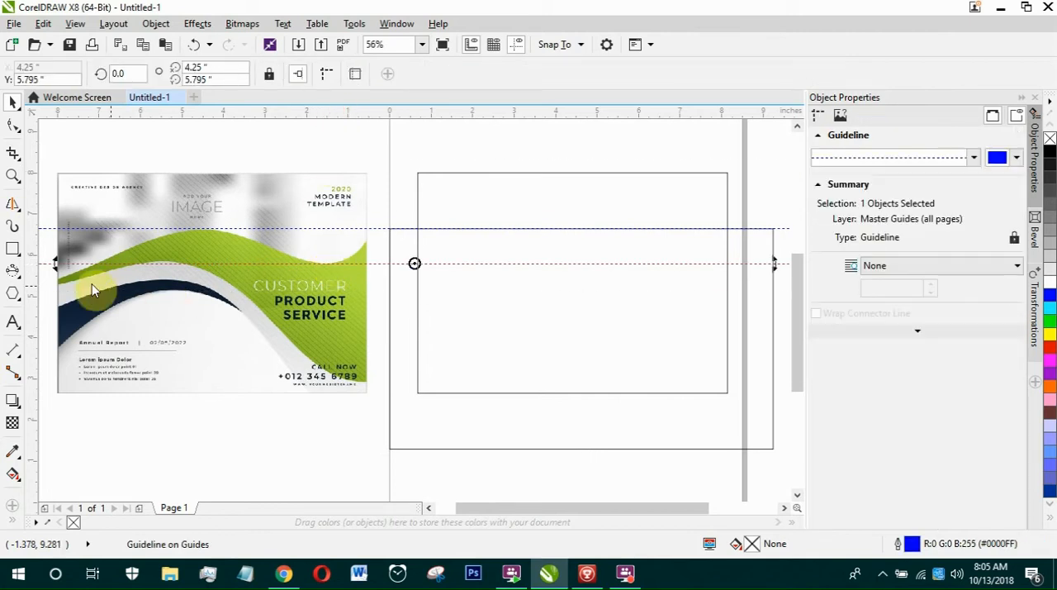
{"action": "left_click_drag", "start_coordinate": [62, 280], "coordinate": [62, 281]}
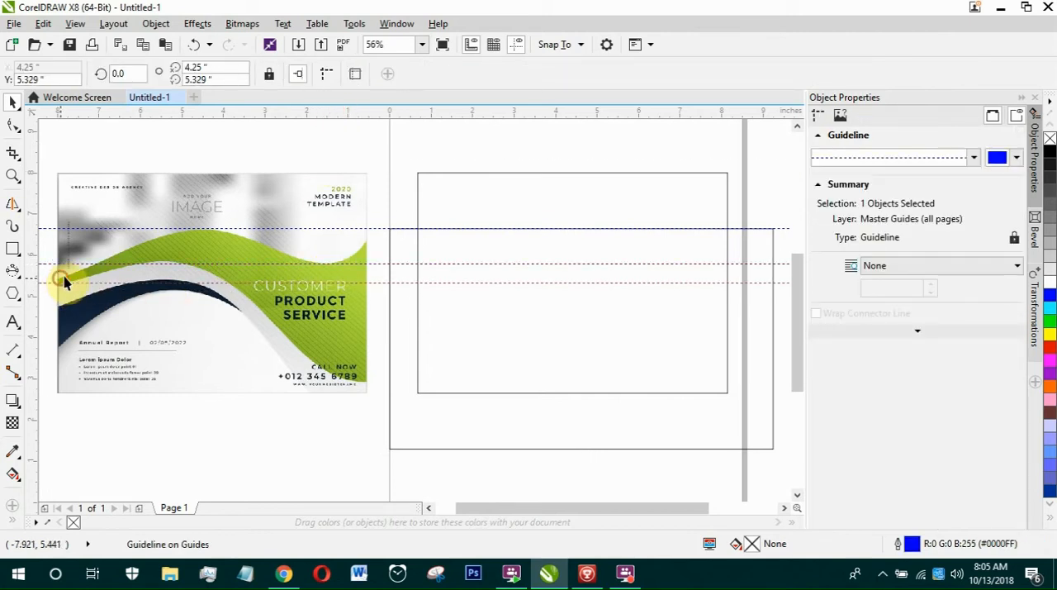
{"action": "left_click", "coordinate": [377, 162]}
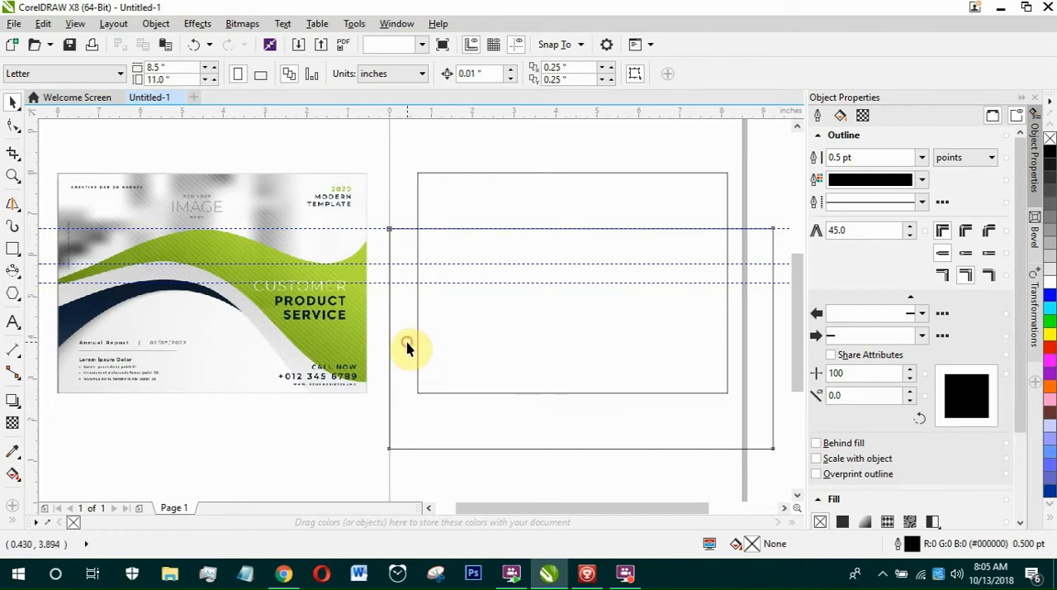
{"action": "left_click", "coordinate": [411, 250]}
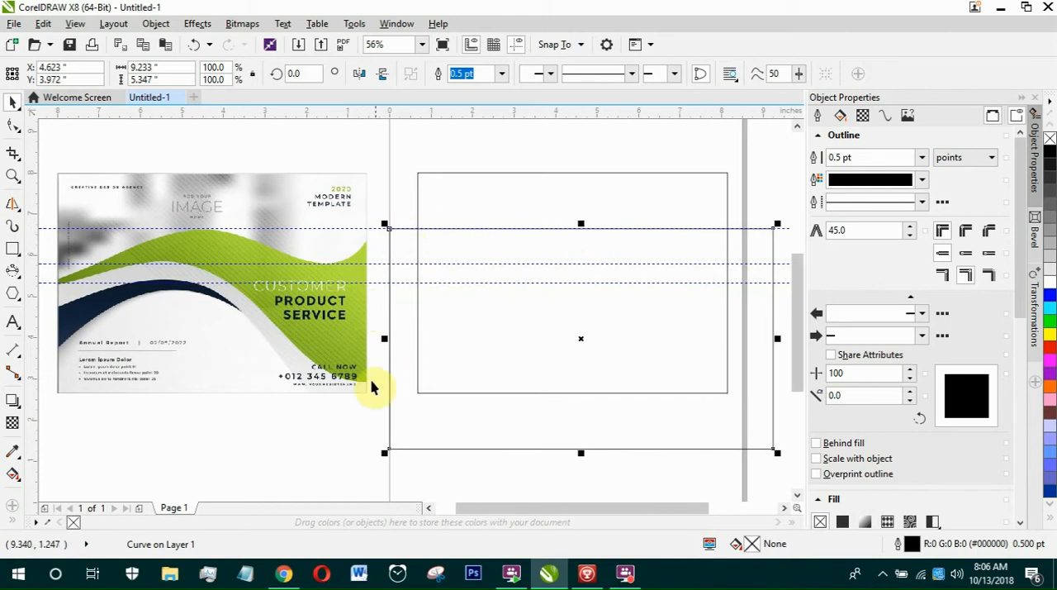
{"action": "right_click", "coordinate": [571, 229]}
{"action": "left_click", "coordinate": [460, 151]}
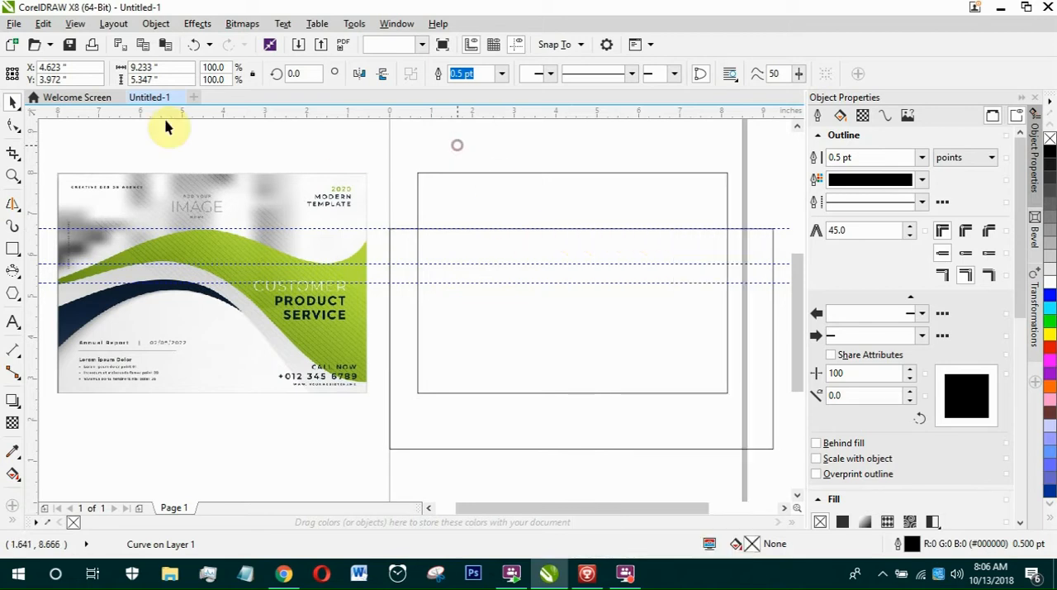
With the Shape tool, convert the top edge of the widened rectangle from a line to a curve segment.
{"action": "left_click", "coordinate": [13, 125]}
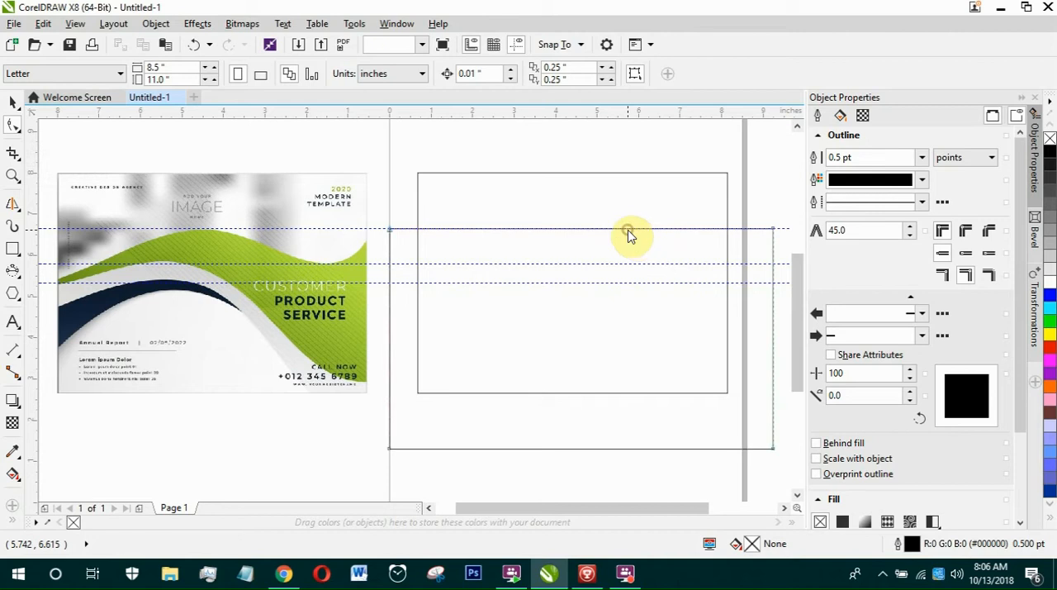
{"action": "left_click", "coordinate": [629, 230]}
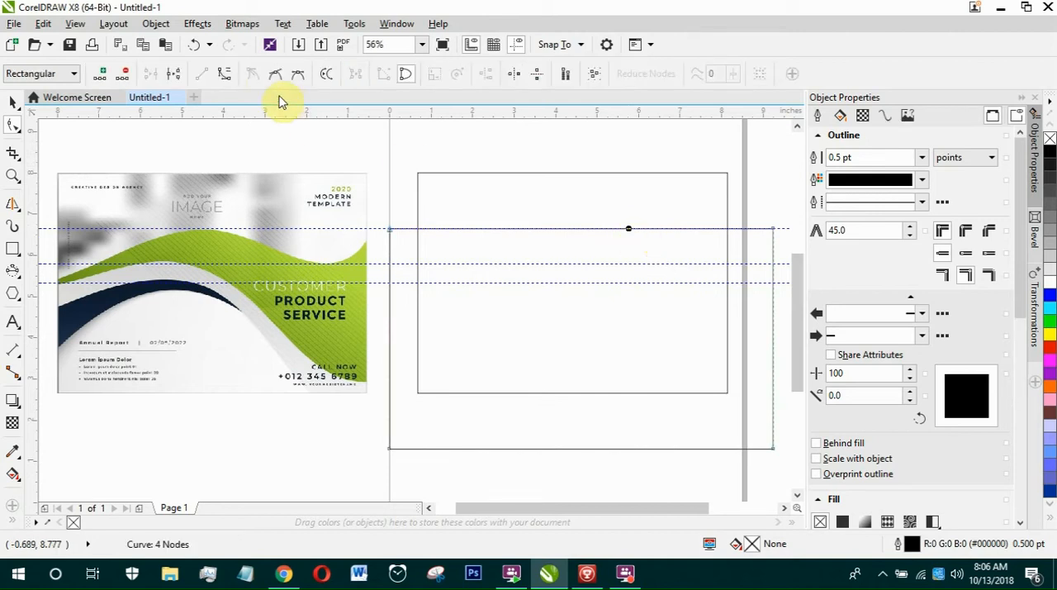
{"action": "left_click", "coordinate": [223, 77]}
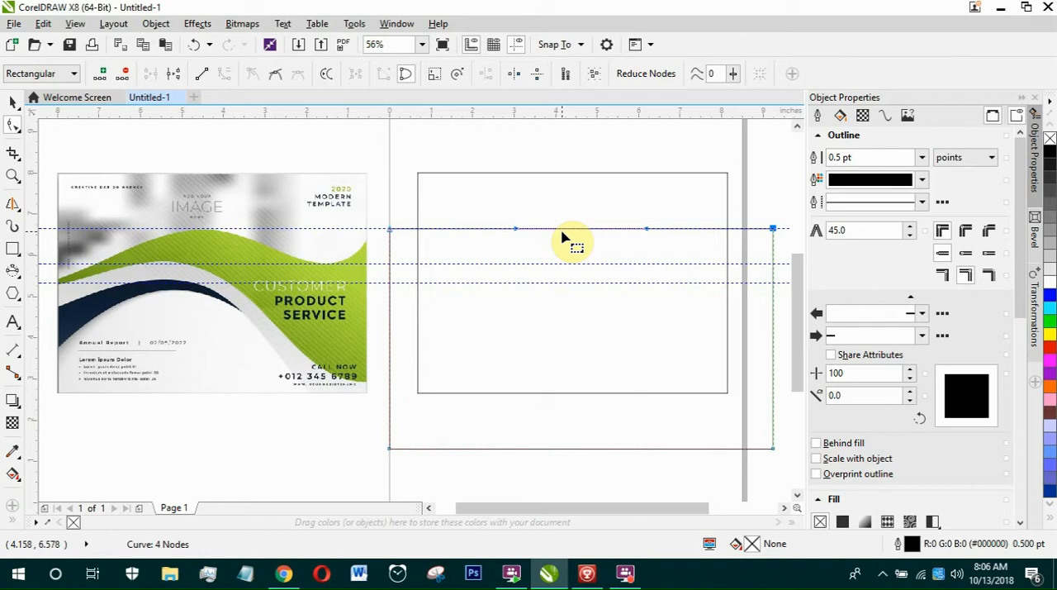
Bow the widened shape's top edge slightly upward and lower its top-left node onto the lowest guideline.
{"action": "left_click_drag", "start_coordinate": [568, 266], "coordinate": [568, 223]}
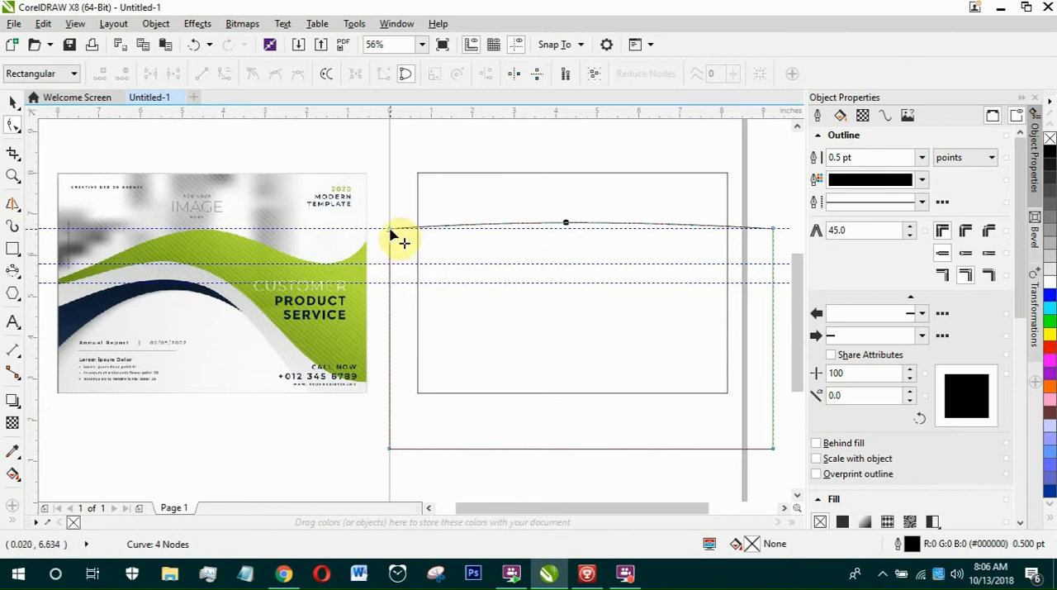
{"action": "left_click_drag", "start_coordinate": [393, 231], "coordinate": [393, 283]}
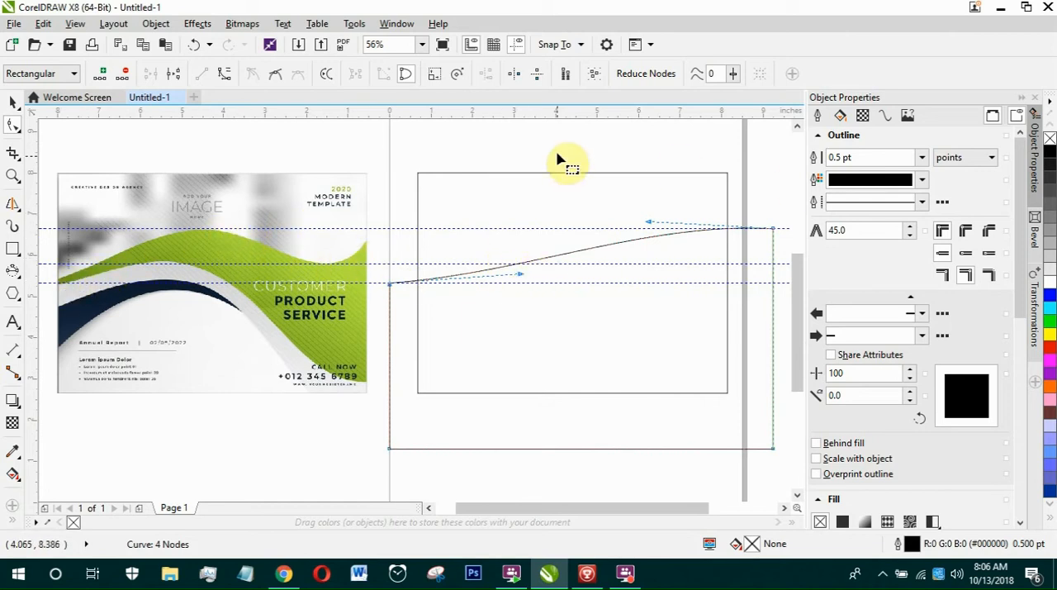
Set the wave shape's outline width to 4.0 pt and colour it red.
{"action": "left_click", "coordinate": [12, 104]}
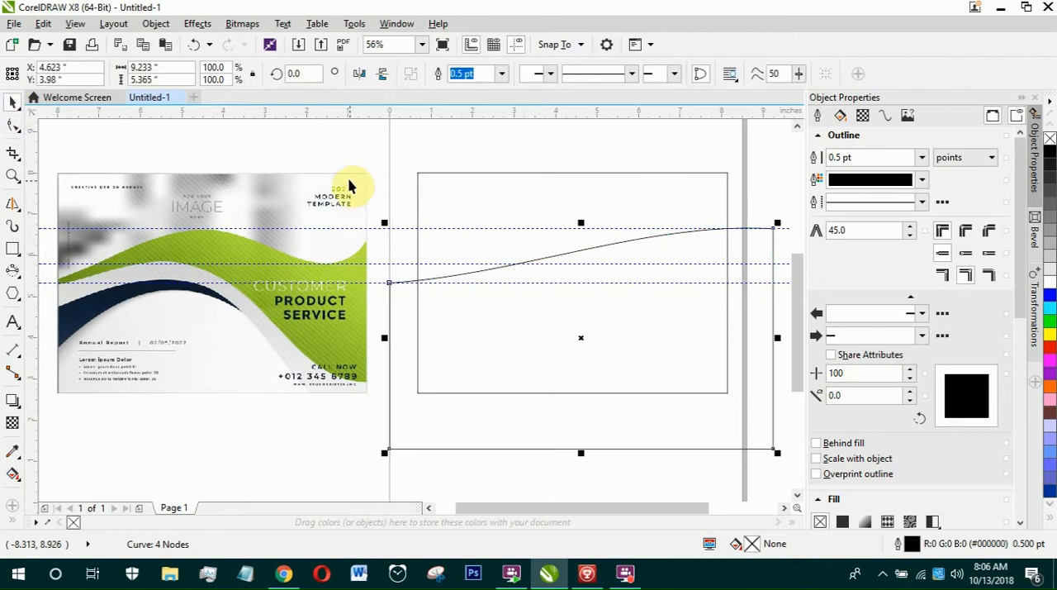
{"action": "left_click", "coordinate": [502, 74]}
{"action": "left_click", "coordinate": [468, 158]}
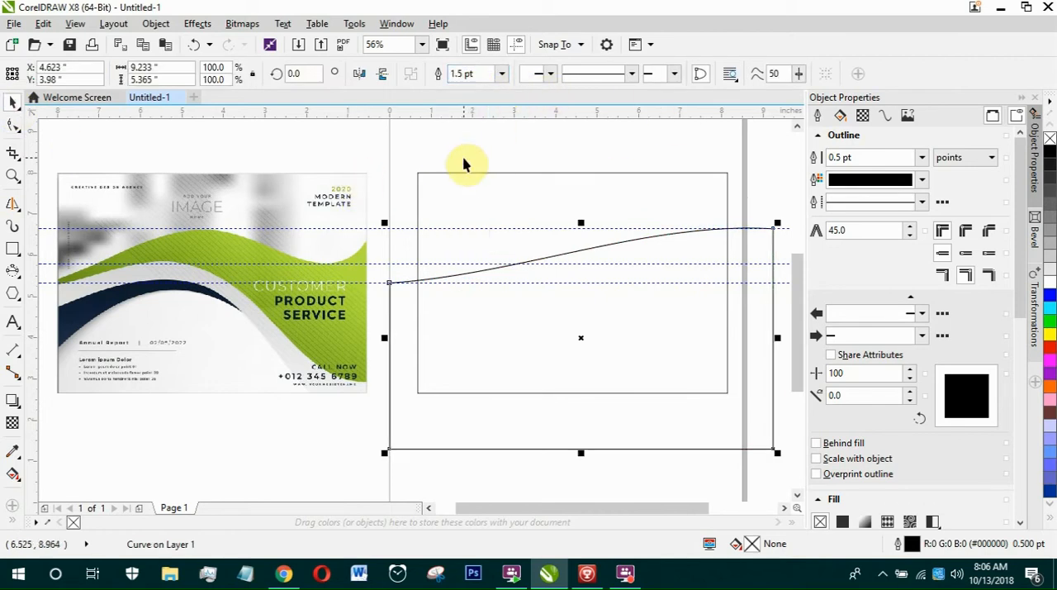
{"action": "left_click", "coordinate": [501, 73]}
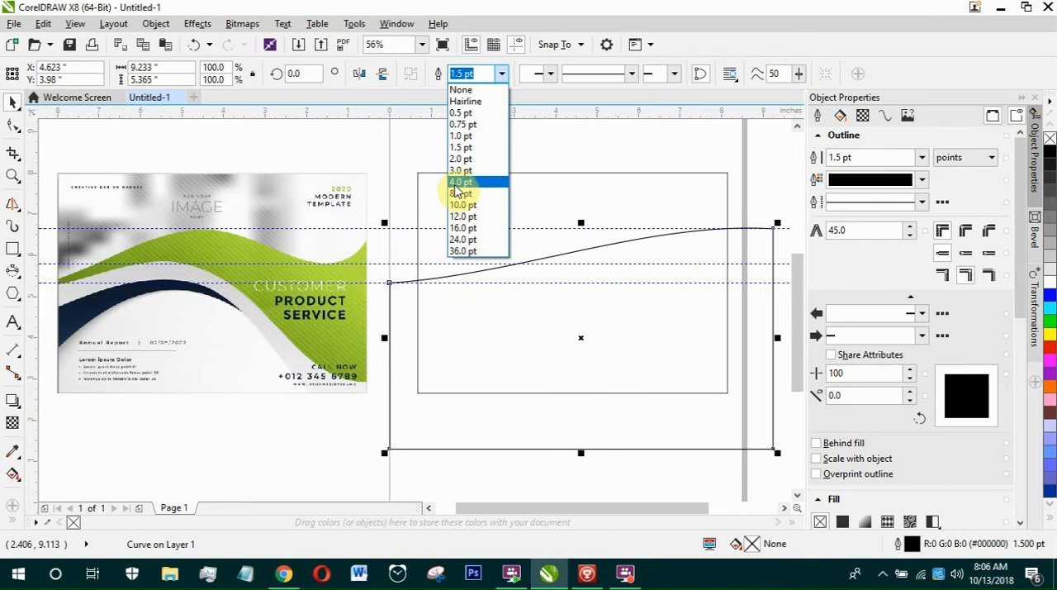
{"action": "left_click", "coordinate": [457, 182]}
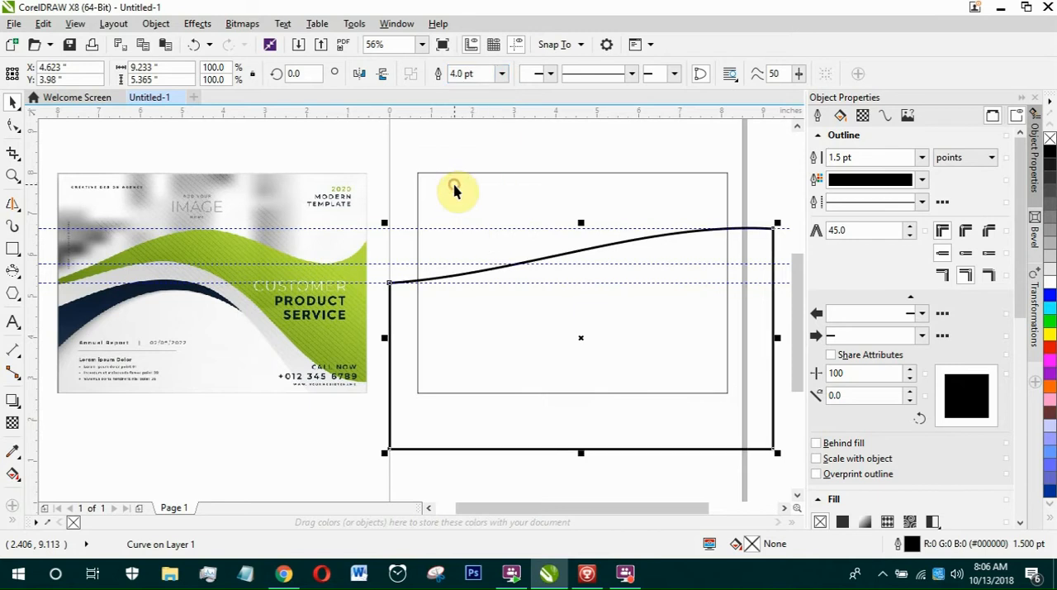
{"action": "right_click", "coordinate": [1050, 350]}
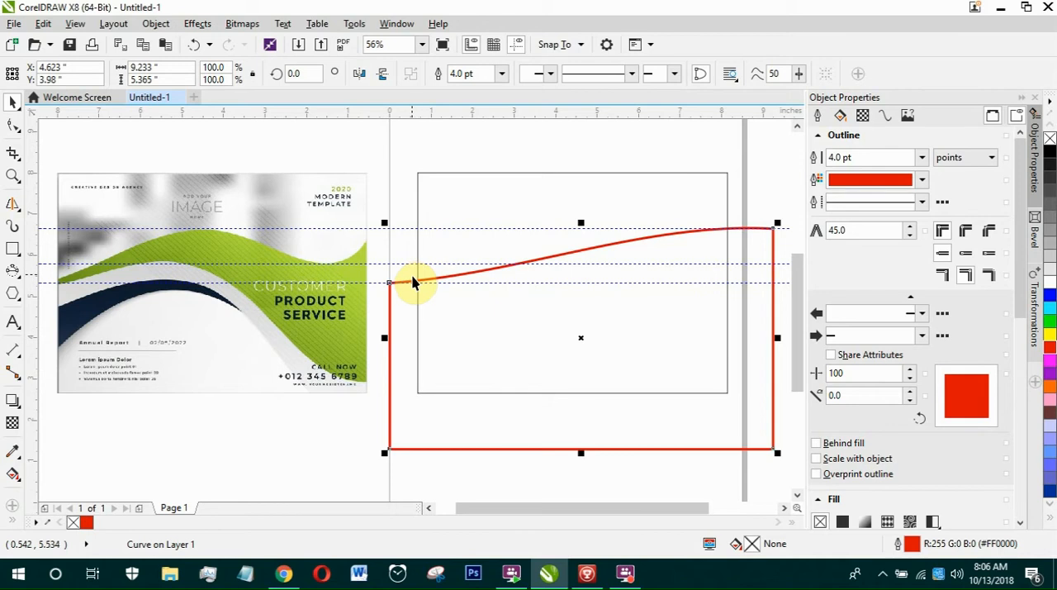
With the Shape tool, lower the wave shape's upper-right node slightly below the highest guideline.
{"action": "key", "text": "F10"}
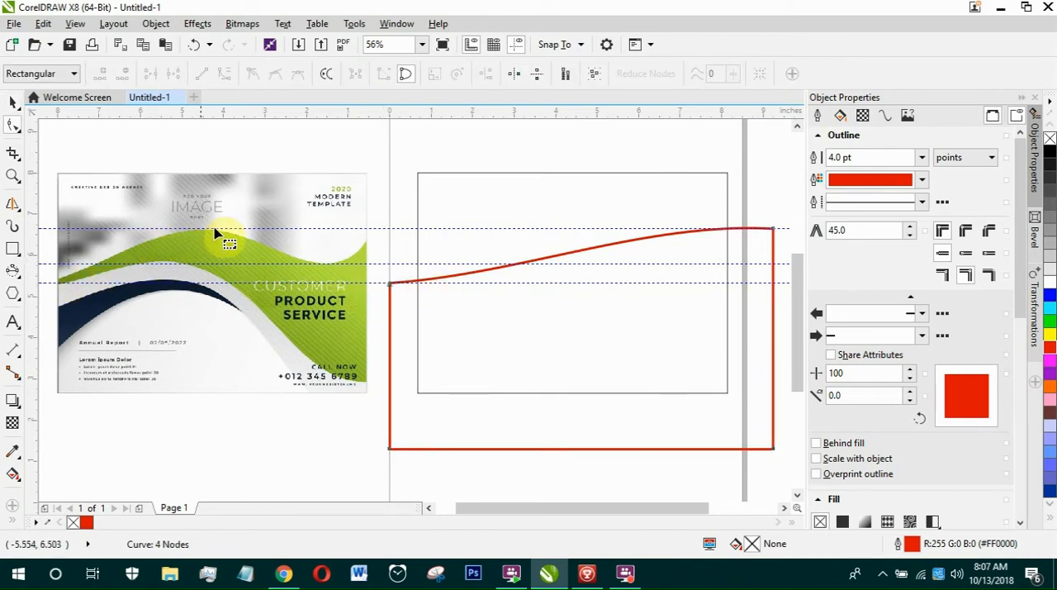
{"action": "left_click", "coordinate": [615, 244]}
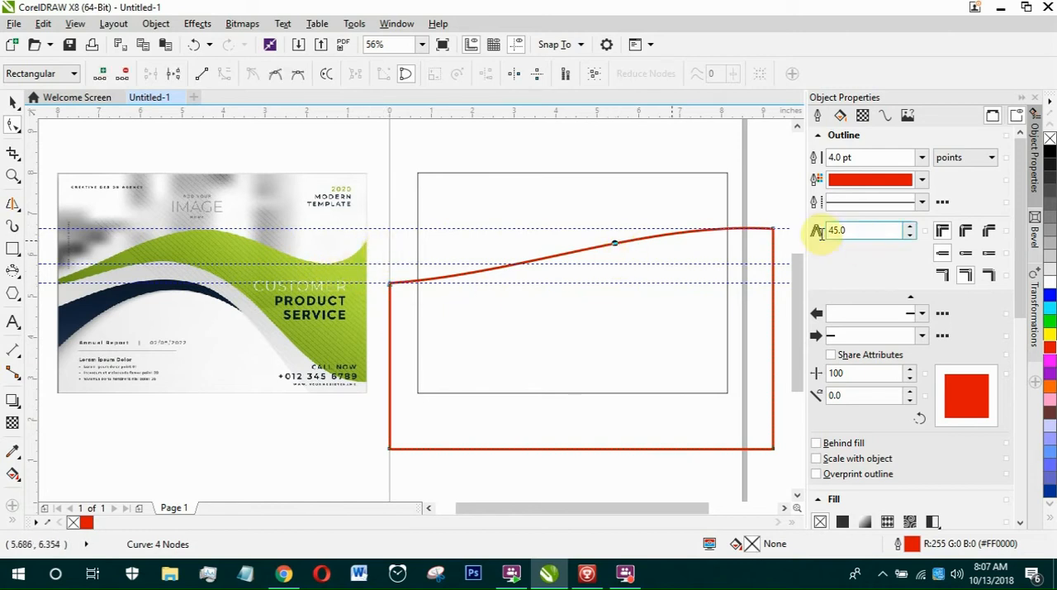
{"action": "left_click_drag", "start_coordinate": [775, 230], "coordinate": [775, 242]}
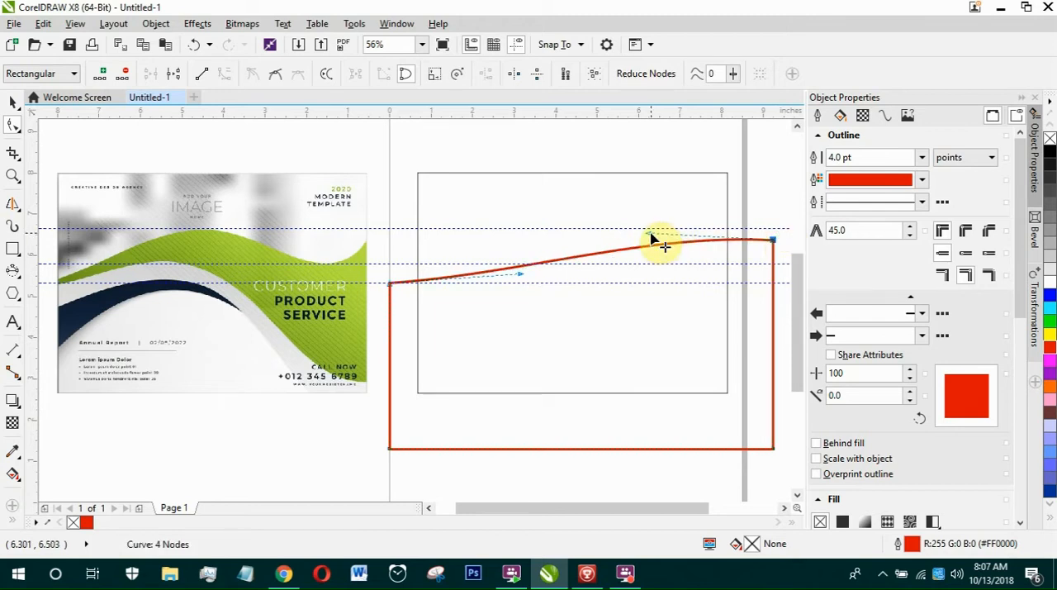
Try to lengthen the upper-right node's curve handle toward the middle of the wave's top edge, and undo it.
{"action": "scroll", "coordinate": [673, 243], "scroll_direction": "up", "scroll_amount": 3}
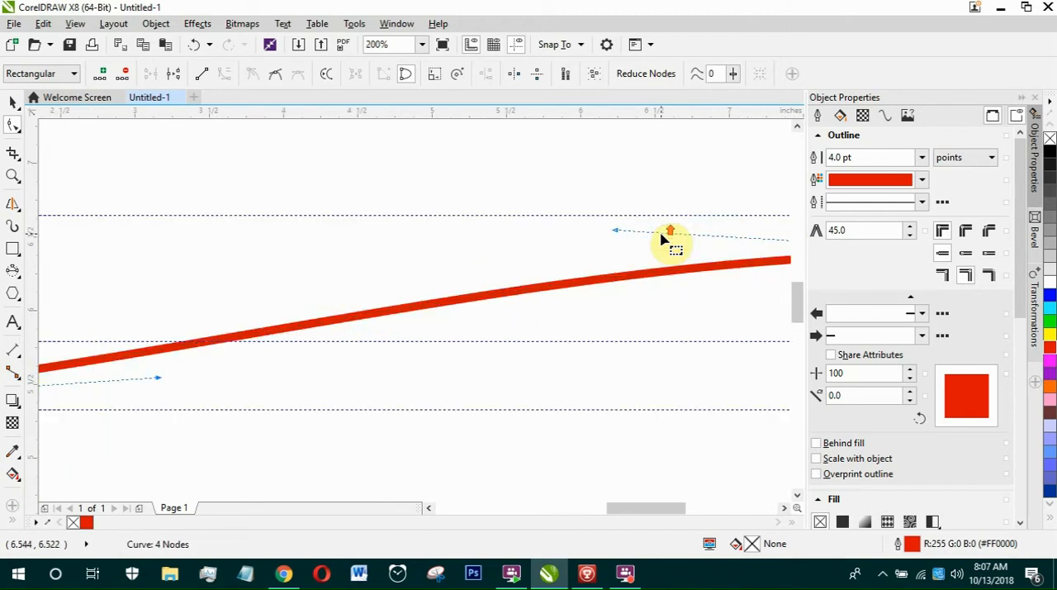
{"action": "scroll", "coordinate": [578, 247], "scroll_direction": "down", "scroll_amount": 2}
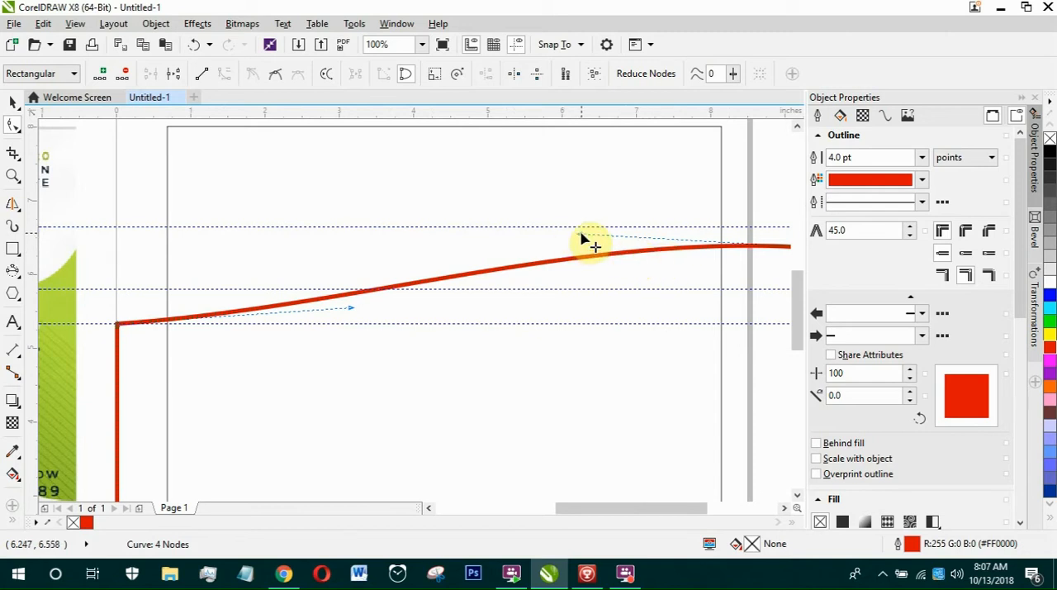
{"action": "scroll", "coordinate": [581, 240], "scroll_direction": "down", "scroll_amount": 1}
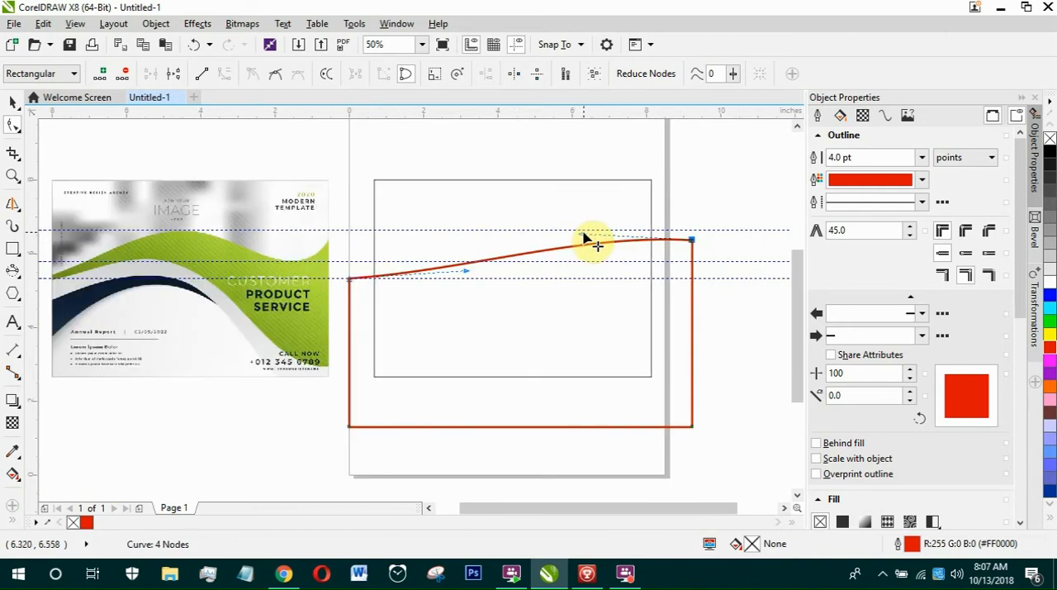
{"action": "left_click_drag", "start_coordinate": [582, 237], "coordinate": [511, 231]}
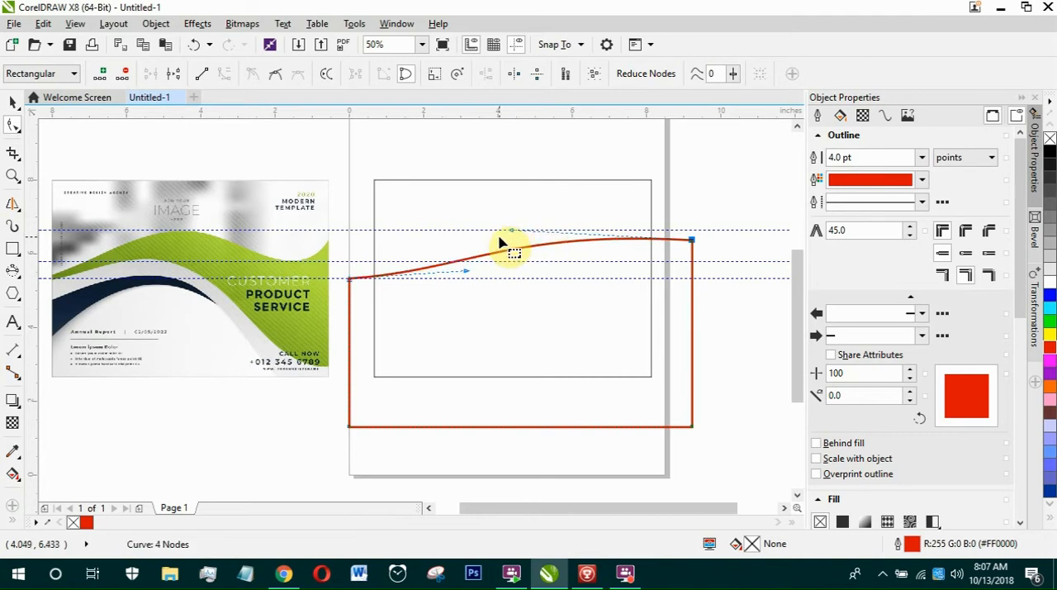
{"action": "key", "text": "ctrl+z"}
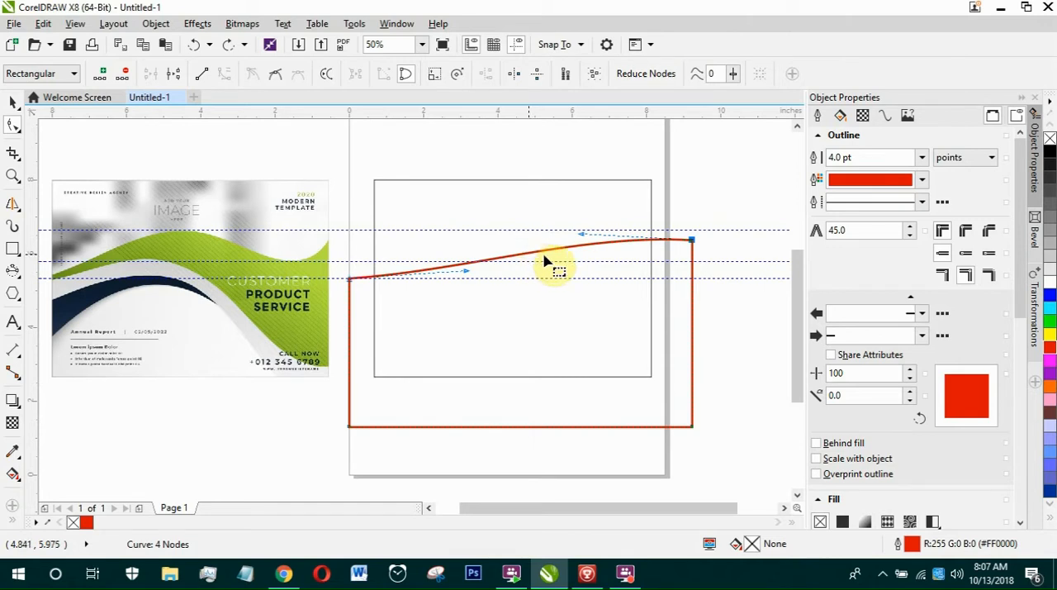
Add a node near the middle of the wave shape's top edge, at about X 5 in.
{"action": "scroll", "coordinate": [533, 259], "scroll_direction": "up", "scroll_amount": 1}
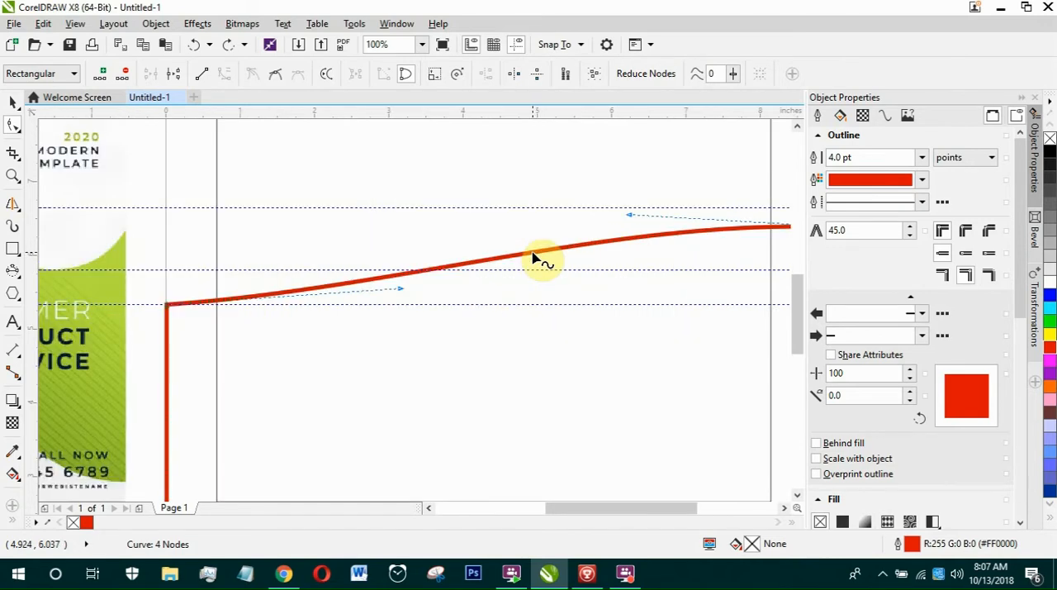
{"action": "left_click", "coordinate": [537, 253]}
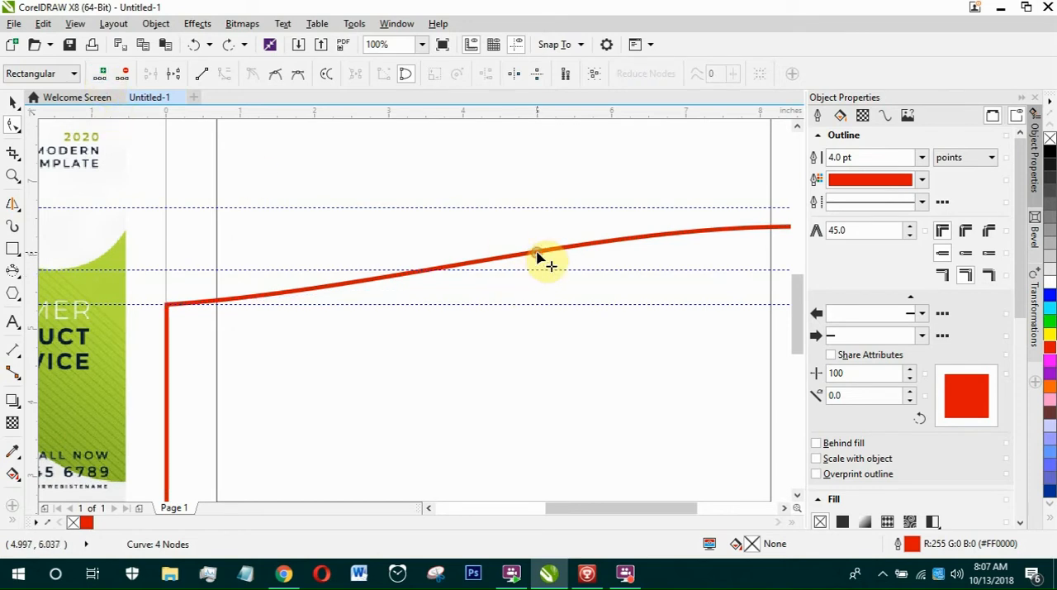
{"action": "double_click", "coordinate": [537, 254]}
Raise the middle node onto the highest guideline and pull the upper-right node's handle down so the trough meets the middle guideline.
{"action": "scroll", "coordinate": [472, 236], "scroll_direction": "down", "scroll_amount": 2}
{"action": "scroll", "coordinate": [461, 237], "scroll_direction": "up", "scroll_amount": 1}
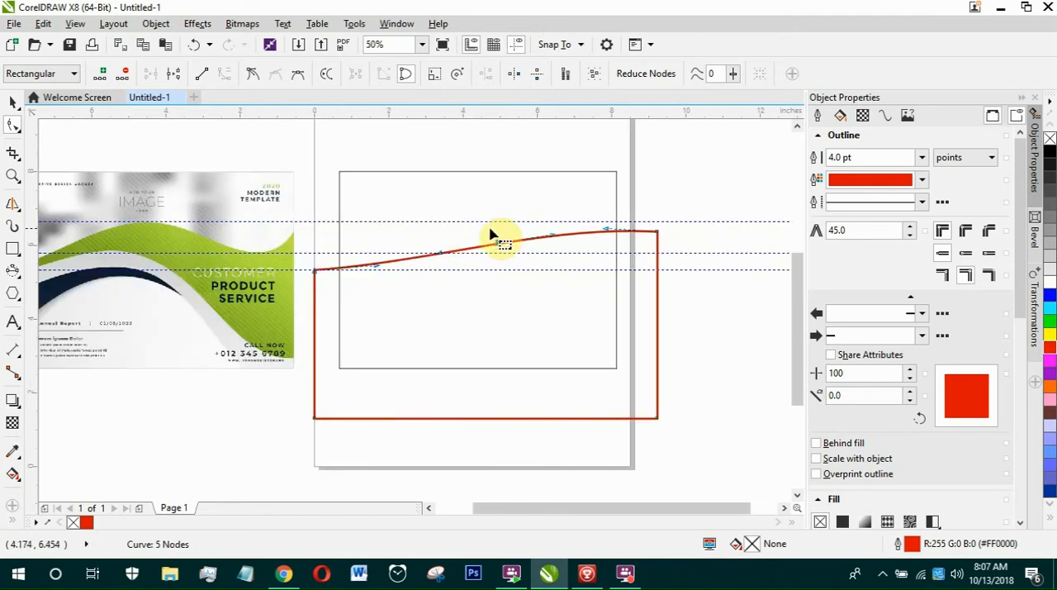
{"action": "scroll", "coordinate": [502, 241], "scroll_direction": "up", "scroll_amount": 1}
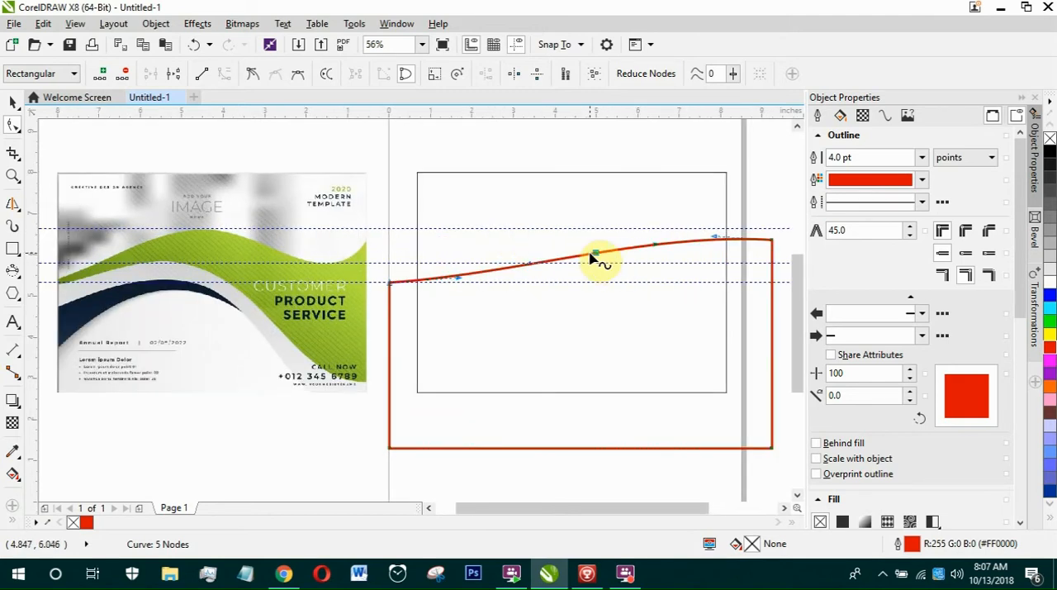
{"action": "left_click_drag", "start_coordinate": [597, 256], "coordinate": [574, 229]}
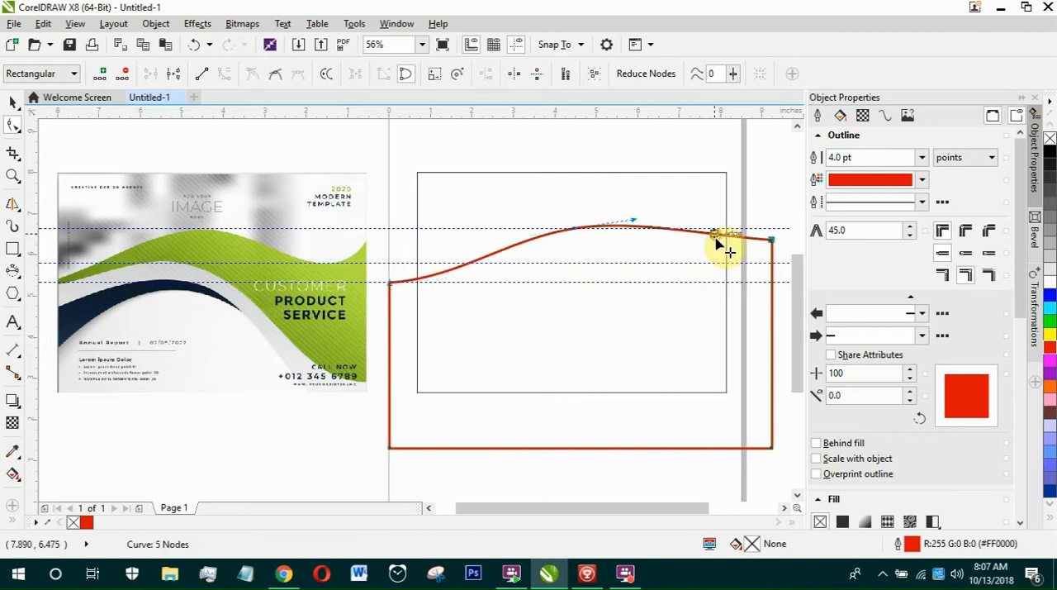
{"action": "left_click_drag", "start_coordinate": [716, 238], "coordinate": [704, 300]}
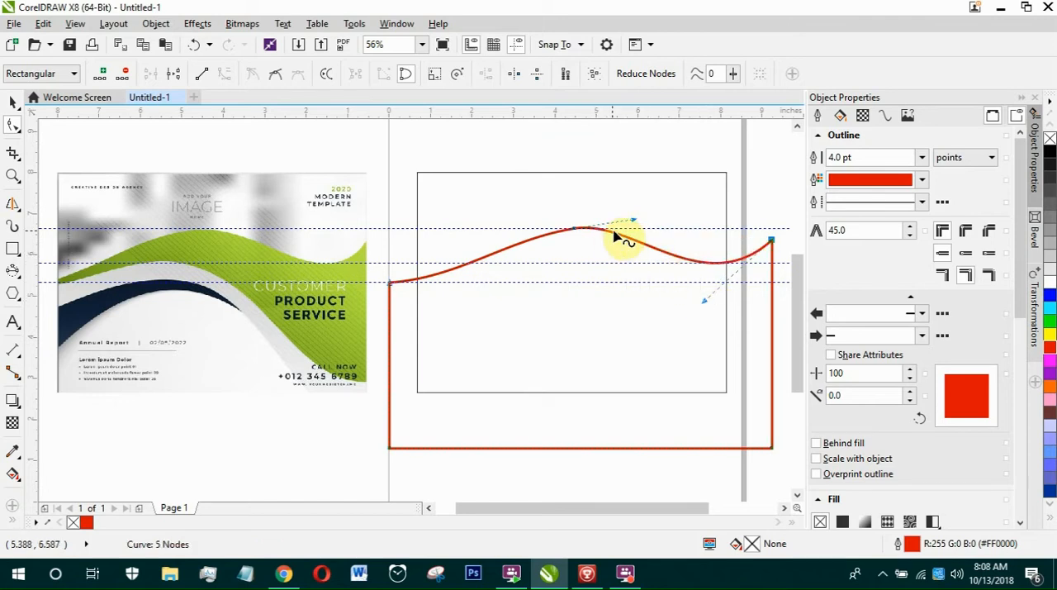
Flatten the crest node's handle so the wave's peak follows the highest guideline.
{"action": "left_click_drag", "start_coordinate": [633, 221], "coordinate": [638, 227]}
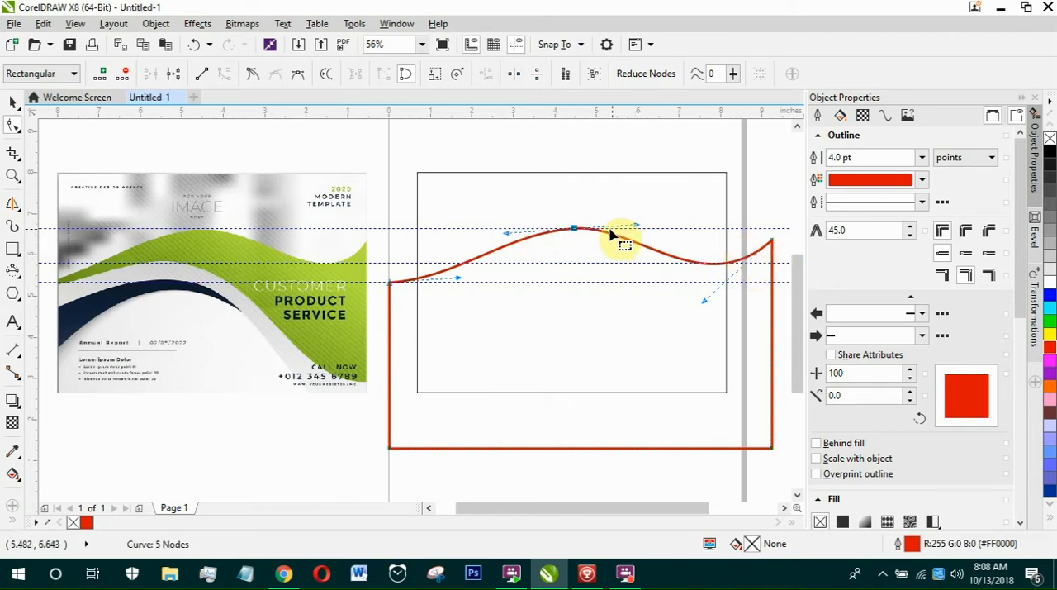
{"action": "scroll", "coordinate": [618, 236], "scroll_direction": "up", "scroll_amount": 3}
{"action": "left_click_drag", "start_coordinate": [706, 212], "coordinate": [707, 216]}
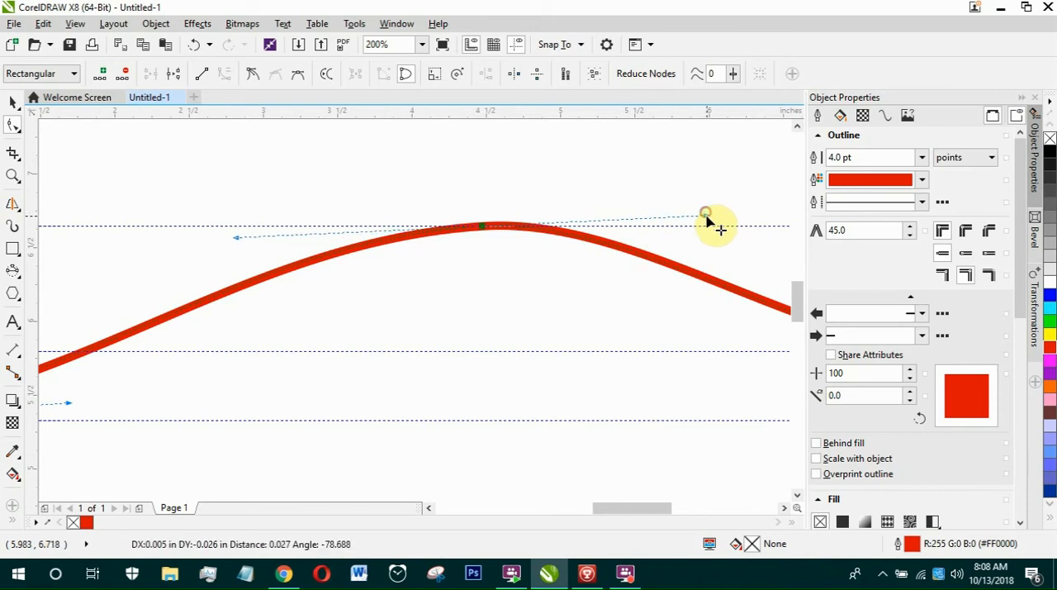
{"action": "scroll", "coordinate": [588, 188], "scroll_direction": "down", "scroll_amount": 2}
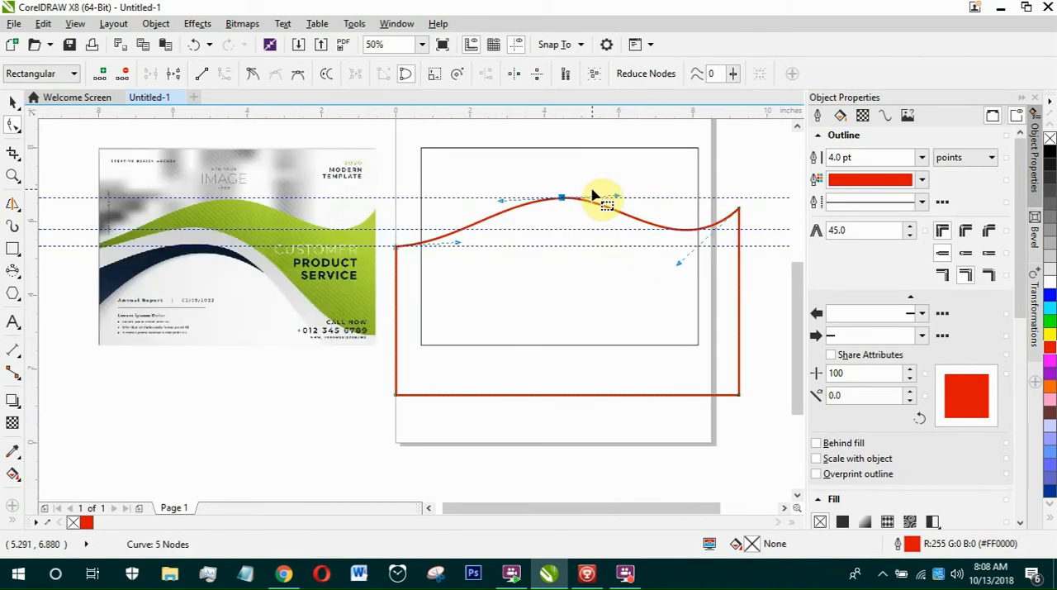
{"action": "key", "text": "F4"}
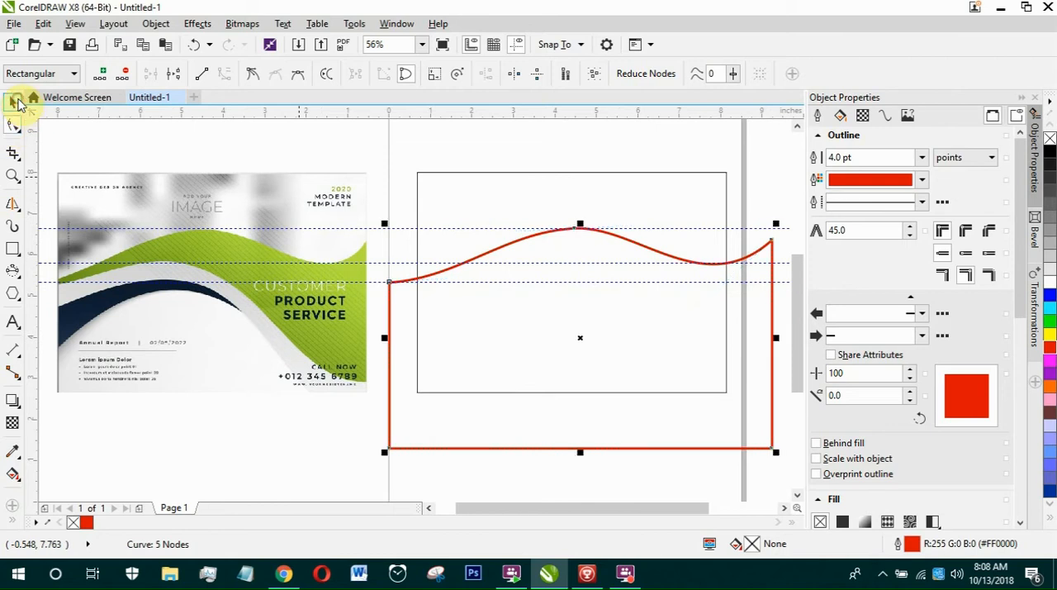
Draw a rectangle about 9.24 in wide over the wave shape and shorten it to about 4.5 in high, with its top on the middle guideline.
{"action": "left_click", "coordinate": [15, 100]}
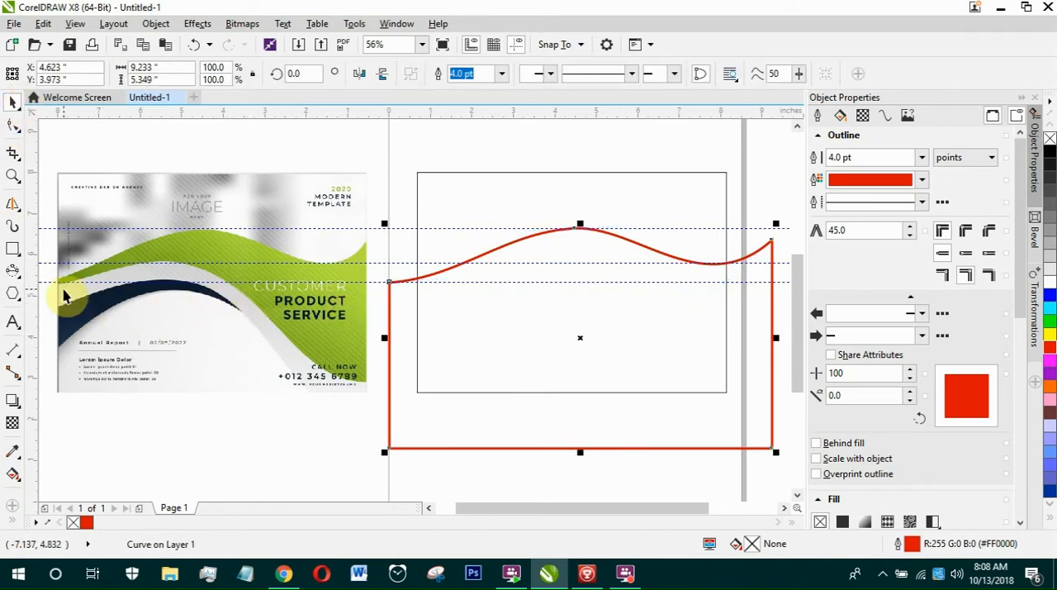
{"action": "scroll", "coordinate": [66, 296], "scroll_direction": "up", "scroll_amount": 2}
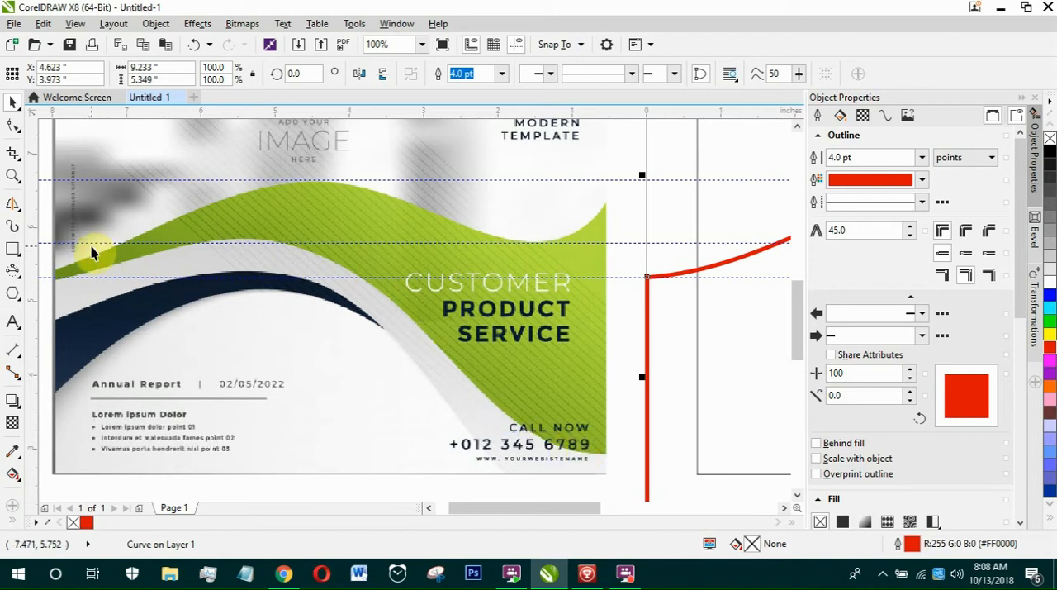
{"action": "scroll", "coordinate": [91, 253], "scroll_direction": "down", "scroll_amount": 2}
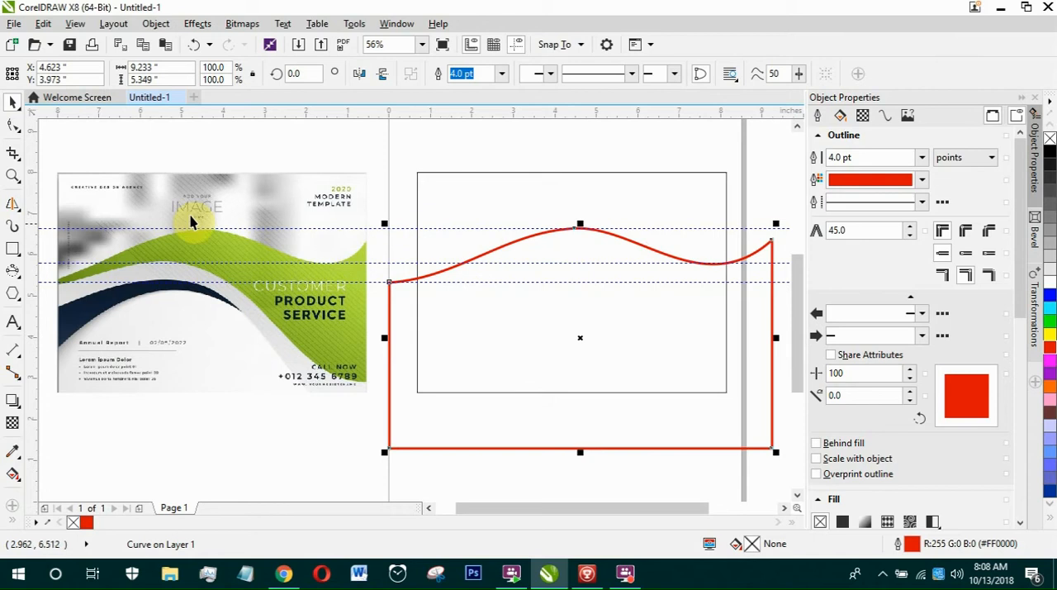
{"action": "left_click", "coordinate": [13, 250]}
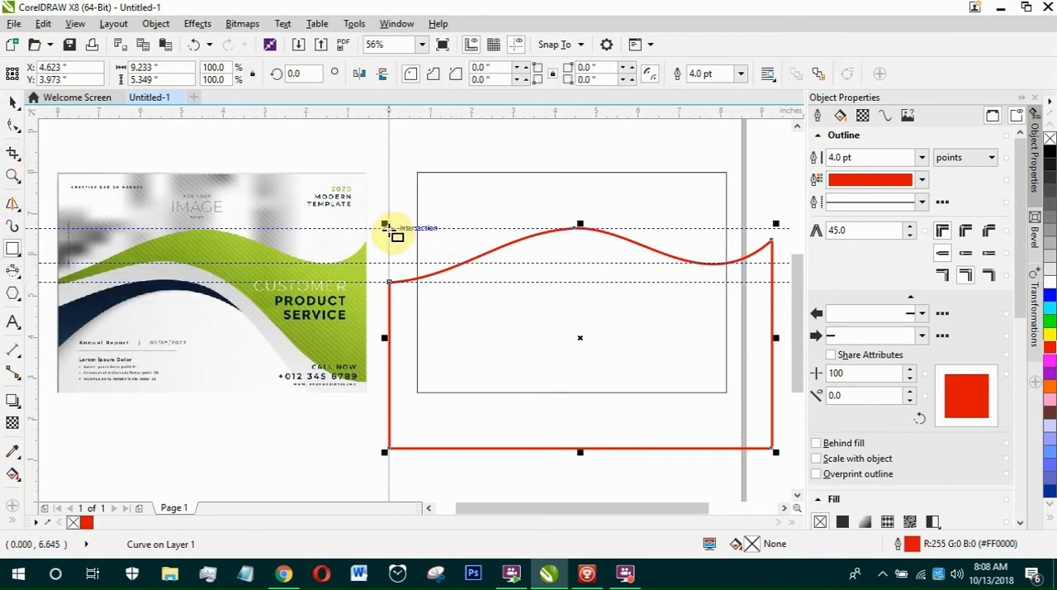
{"action": "left_click_drag", "start_coordinate": [385, 224], "coordinate": [772, 449]}
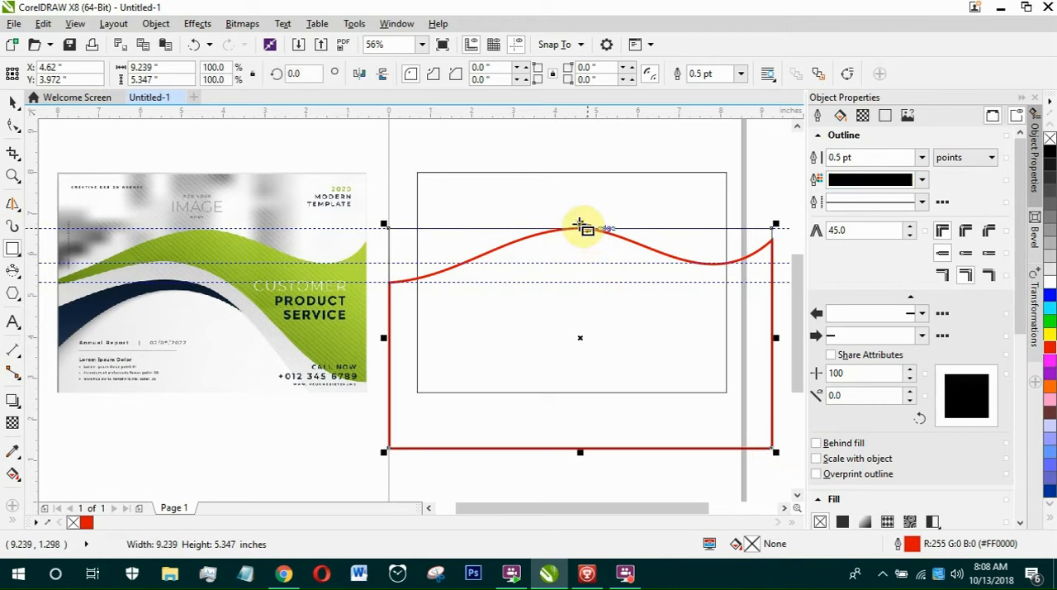
{"action": "left_click_drag", "start_coordinate": [577, 223], "coordinate": [578, 262]}
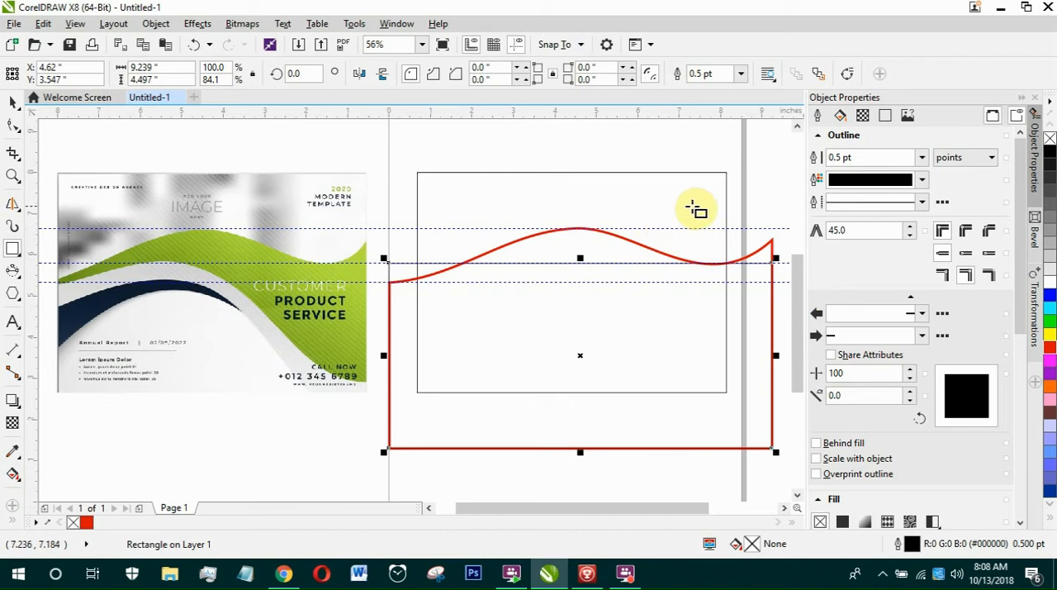
Set the new rectangle's outline width to 4.0 pt and convert it to curves.
{"action": "left_click", "coordinate": [741, 73]}
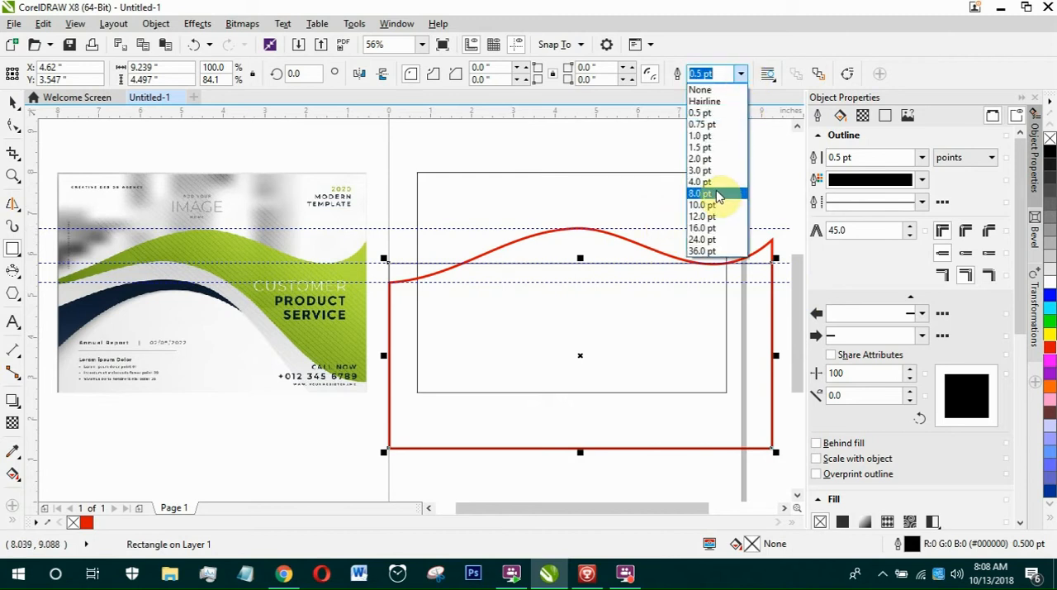
{"action": "left_click", "coordinate": [719, 182]}
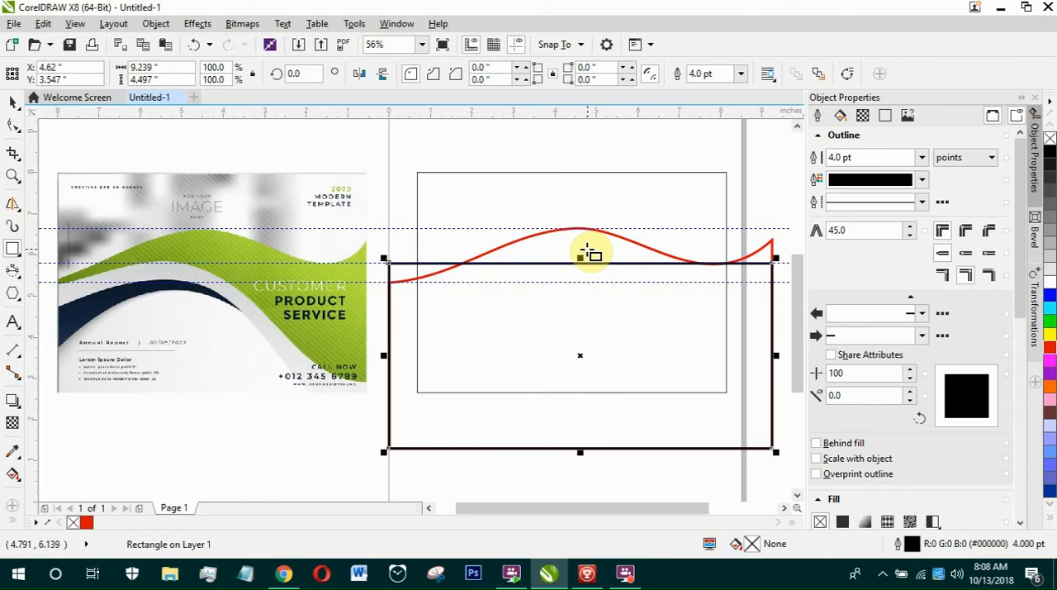
{"action": "left_click", "coordinate": [14, 125]}
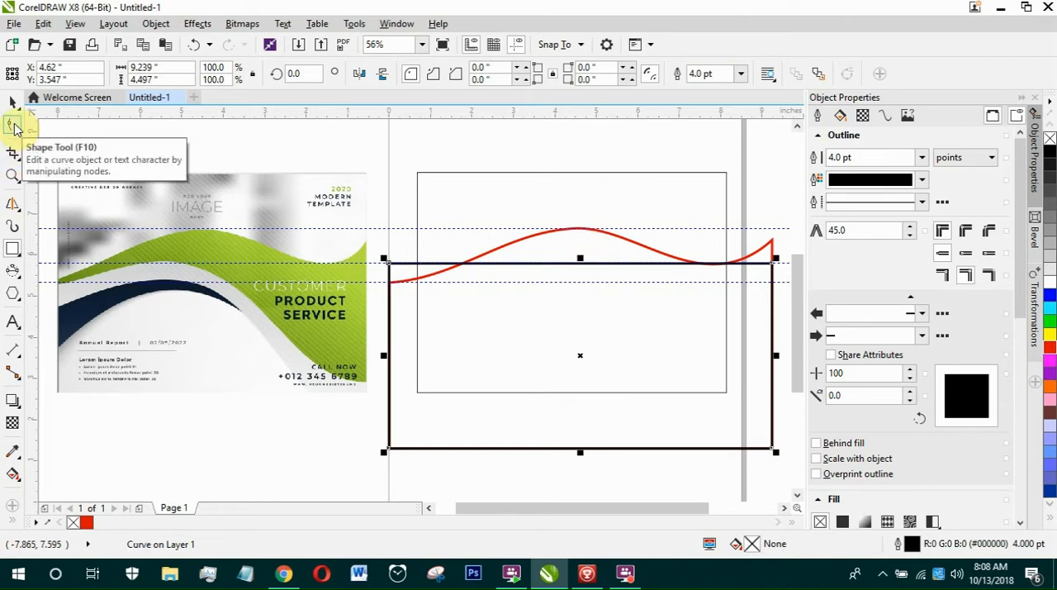
Lower the black shape's upper-left node onto the lowest guideline and convert its top edge to a curve.
{"action": "left_click", "coordinate": [13, 125]}
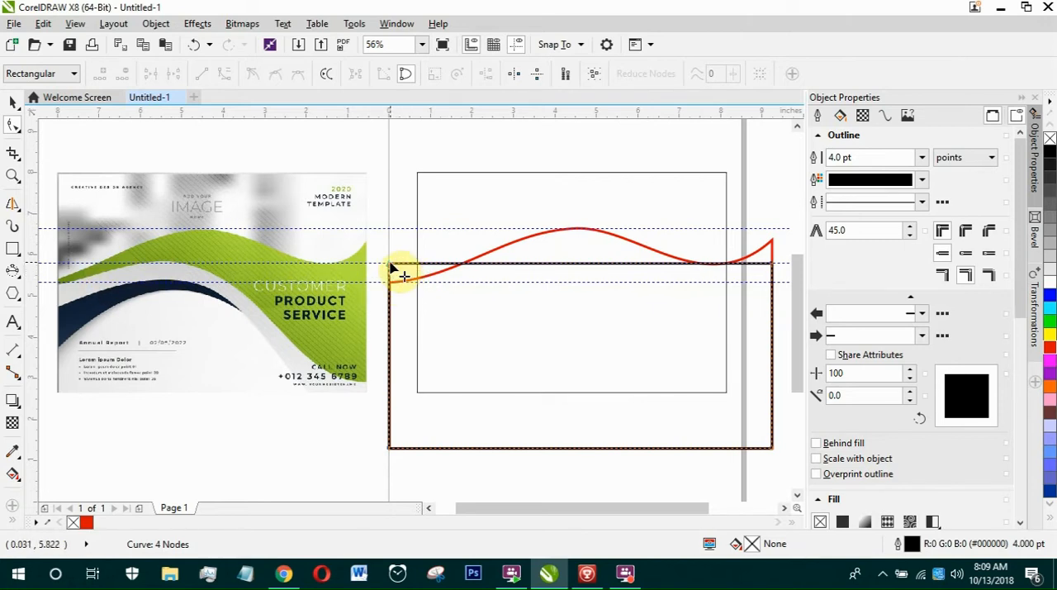
{"action": "left_click_drag", "start_coordinate": [390, 264], "coordinate": [392, 284]}
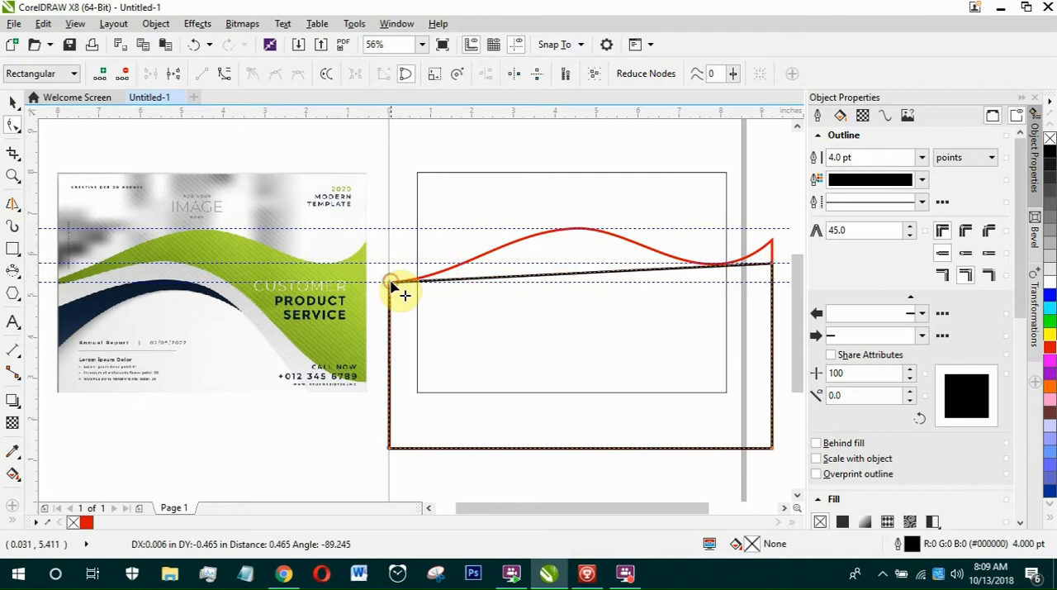
{"action": "left_click", "coordinate": [607, 276]}
{"action": "right_click", "coordinate": [608, 276]}
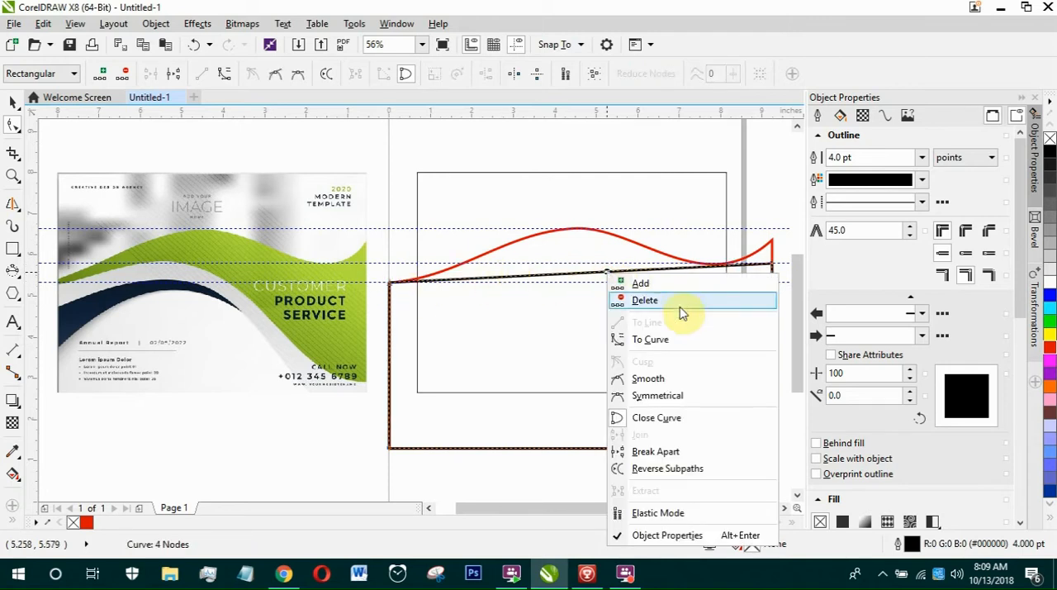
{"action": "left_click", "coordinate": [647, 342]}
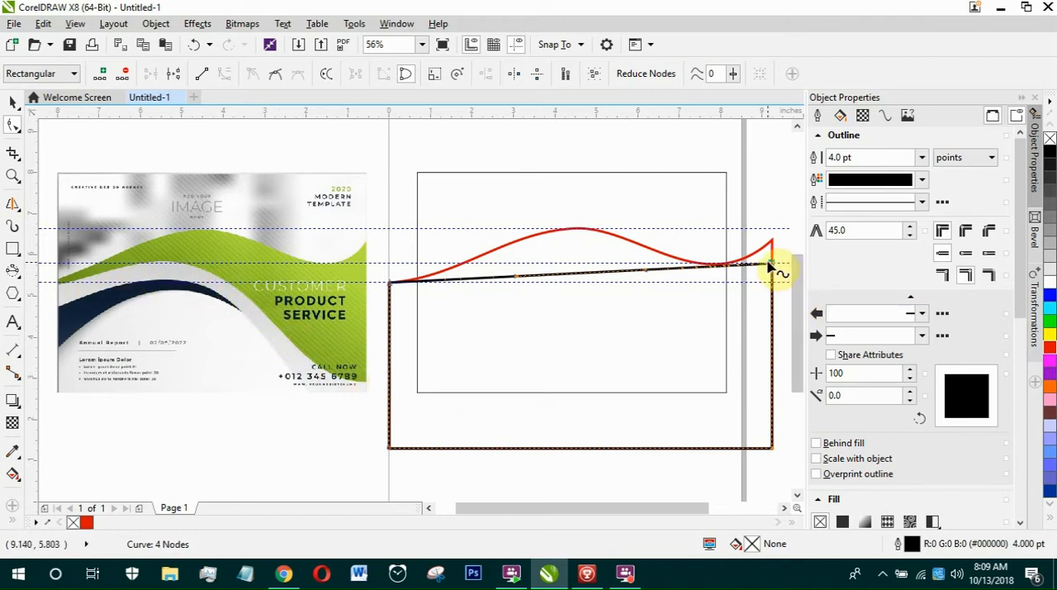
Lower the black shape's upper-right node to just above the flyer frame's bottom edge and bow the top curve upward.
{"action": "left_click_drag", "start_coordinate": [770, 263], "coordinate": [771, 384]}
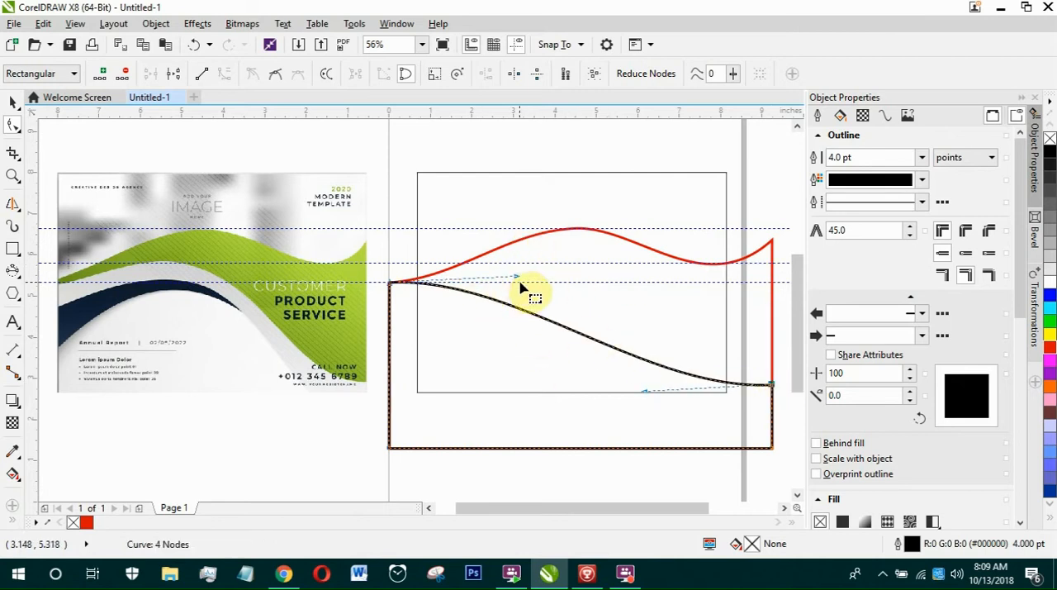
{"action": "left_click_drag", "start_coordinate": [558, 329], "coordinate": [558, 314]}
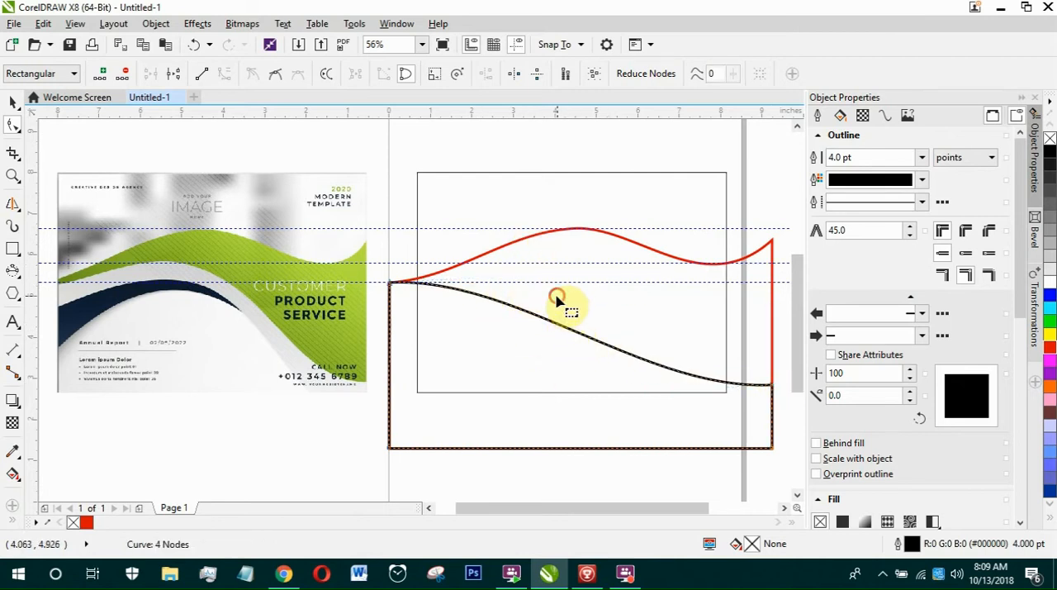
{"action": "left_click", "coordinate": [551, 324]}
{"action": "left_click", "coordinate": [551, 326]}
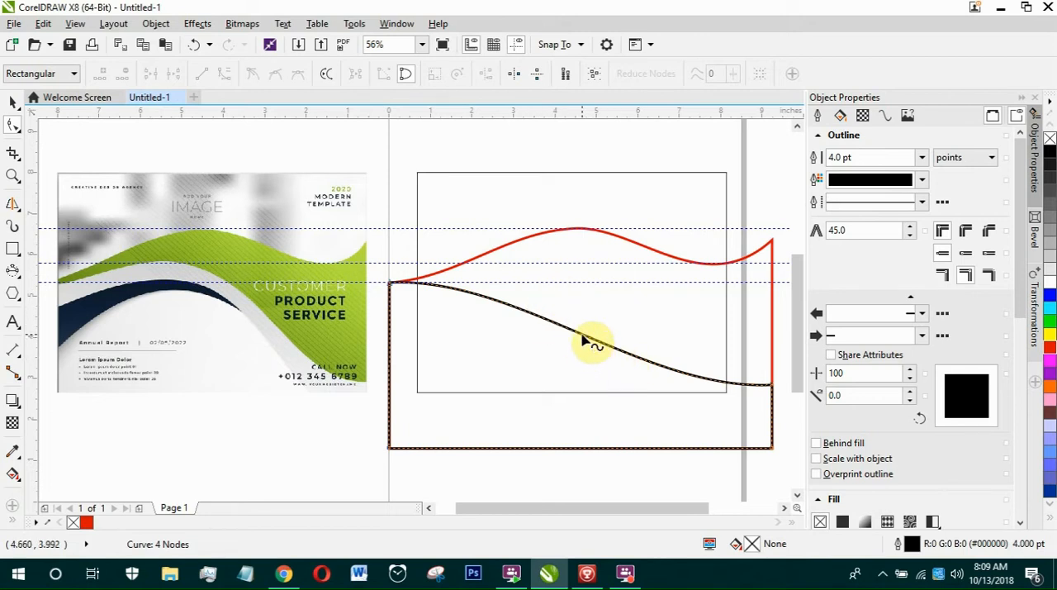
{"action": "left_click_drag", "start_coordinate": [582, 337], "coordinate": [618, 322]}
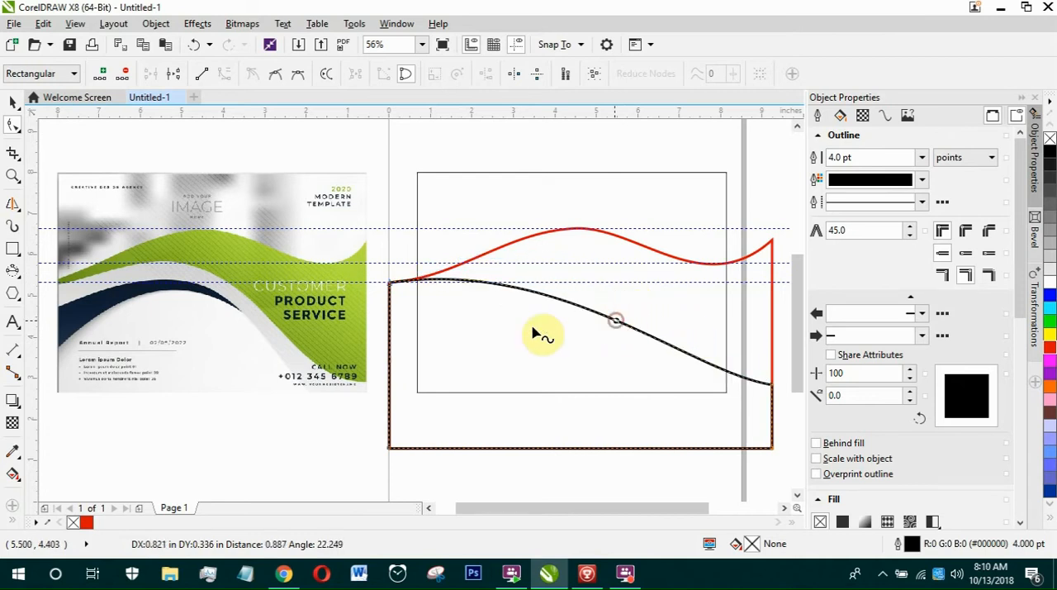
Add a node mid-curve, raised onto the middle guideline, and adjust its left handle to form a shallow, rounded crest.
{"action": "double_click", "coordinate": [583, 311]}
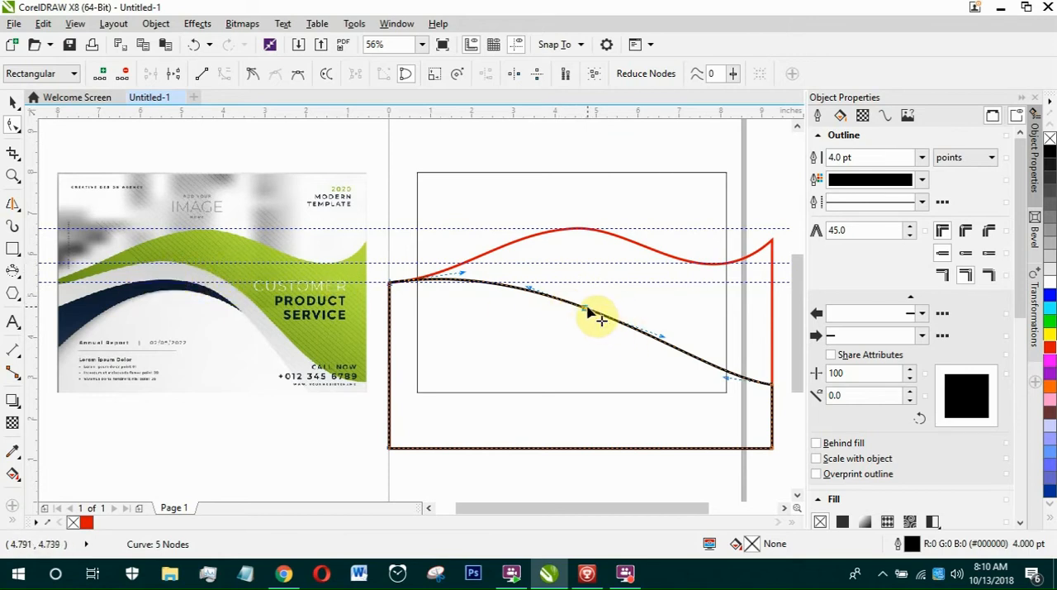
{"action": "left_click_drag", "start_coordinate": [583, 304], "coordinate": [586, 262]}
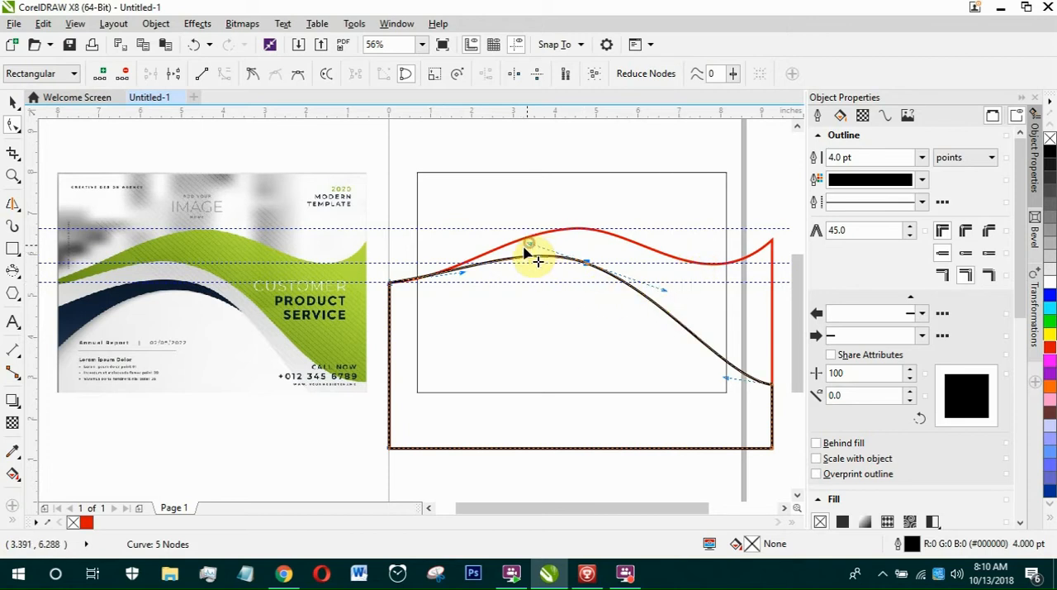
{"action": "left_click_drag", "start_coordinate": [529, 248], "coordinate": [515, 261]}
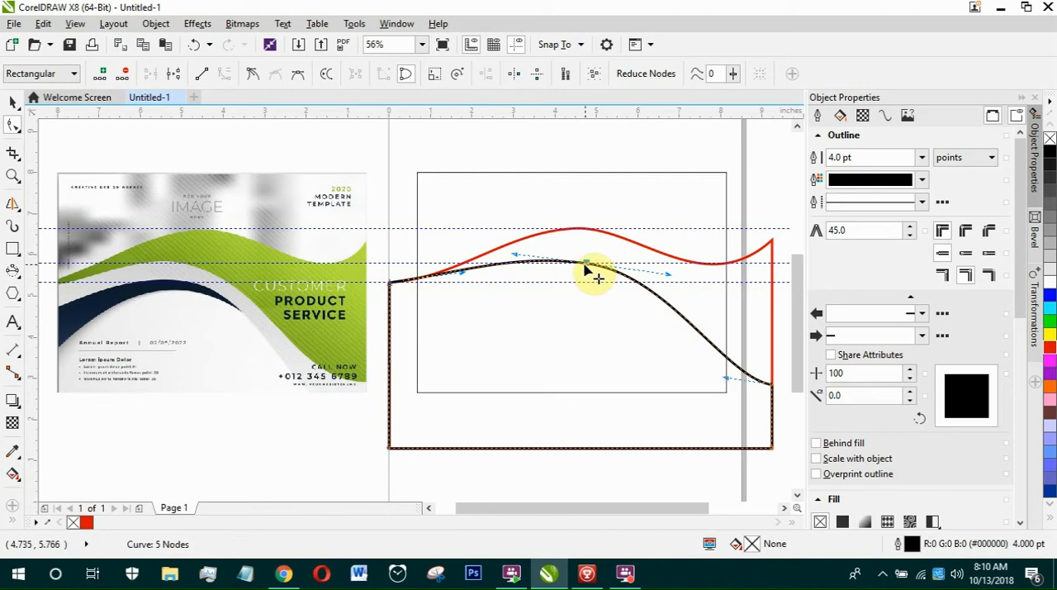
{"action": "scroll", "coordinate": [589, 270], "scroll_direction": "up", "scroll_amount": 2}
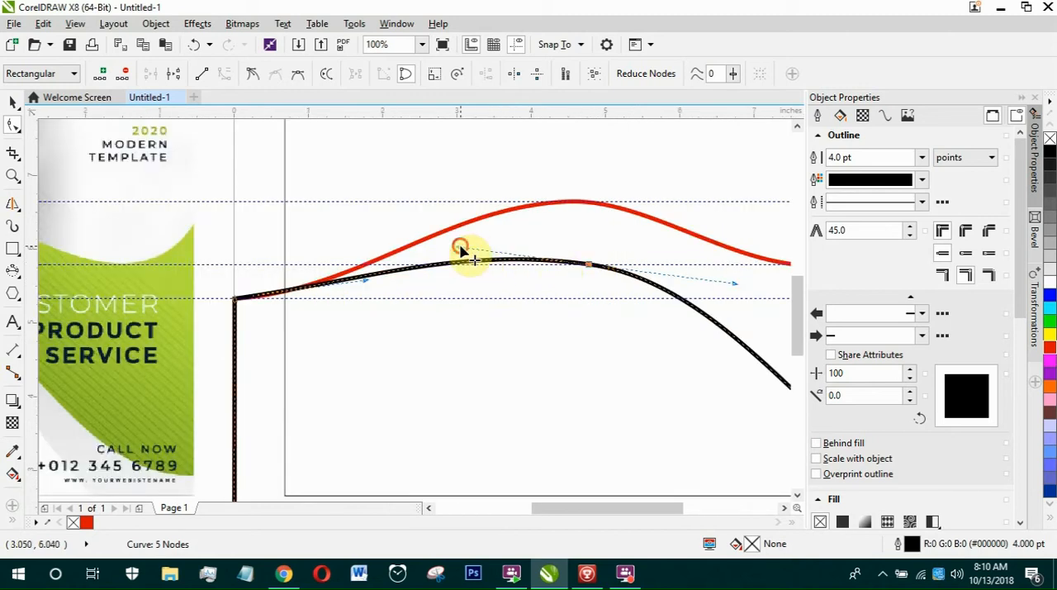
{"action": "left_click_drag", "start_coordinate": [460, 247], "coordinate": [459, 241]}
{"action": "scroll", "coordinate": [400, 267], "scroll_direction": "down", "scroll_amount": 1}
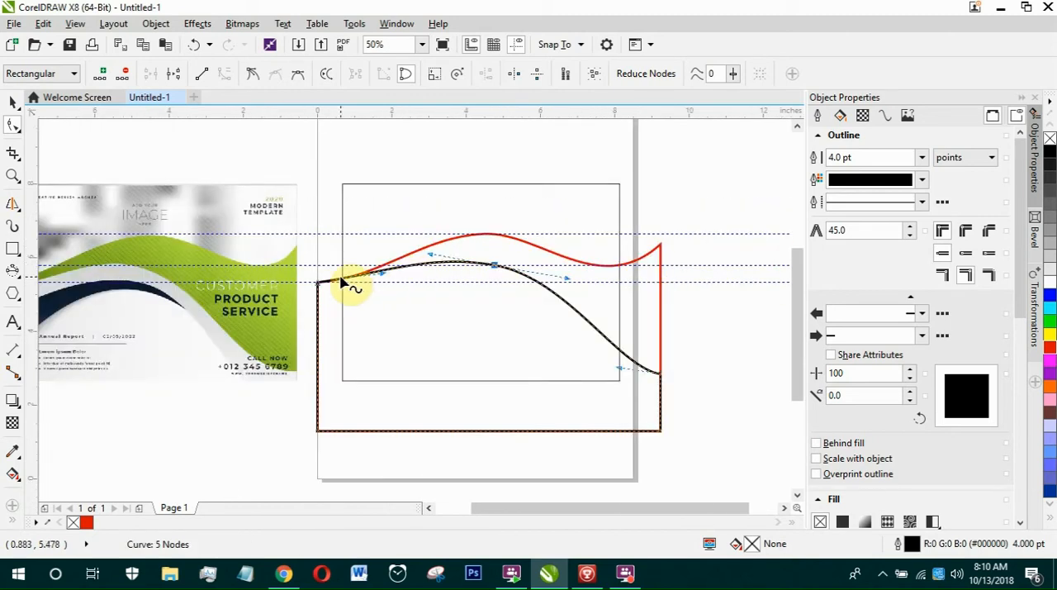
Lower the black curve's upper-left node slightly below the lowest guideline and lengthen its handle toward the crest.
{"action": "scroll", "coordinate": [330, 283], "scroll_direction": "up", "scroll_amount": 2}
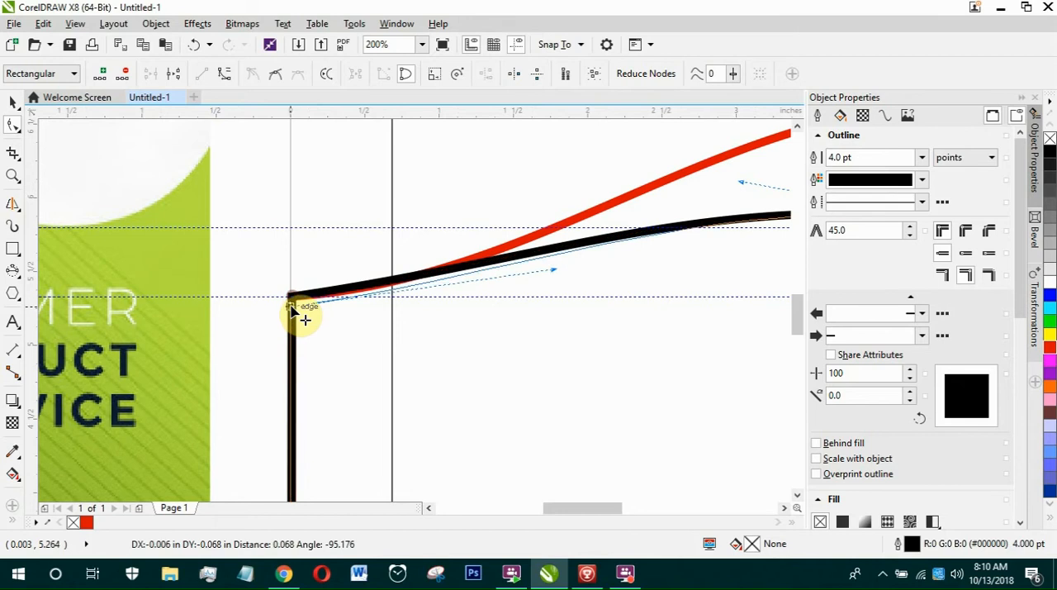
{"action": "scroll", "coordinate": [310, 286], "scroll_direction": "down", "scroll_amount": 1}
{"action": "scroll", "coordinate": [371, 273], "scroll_direction": "down", "scroll_amount": 1}
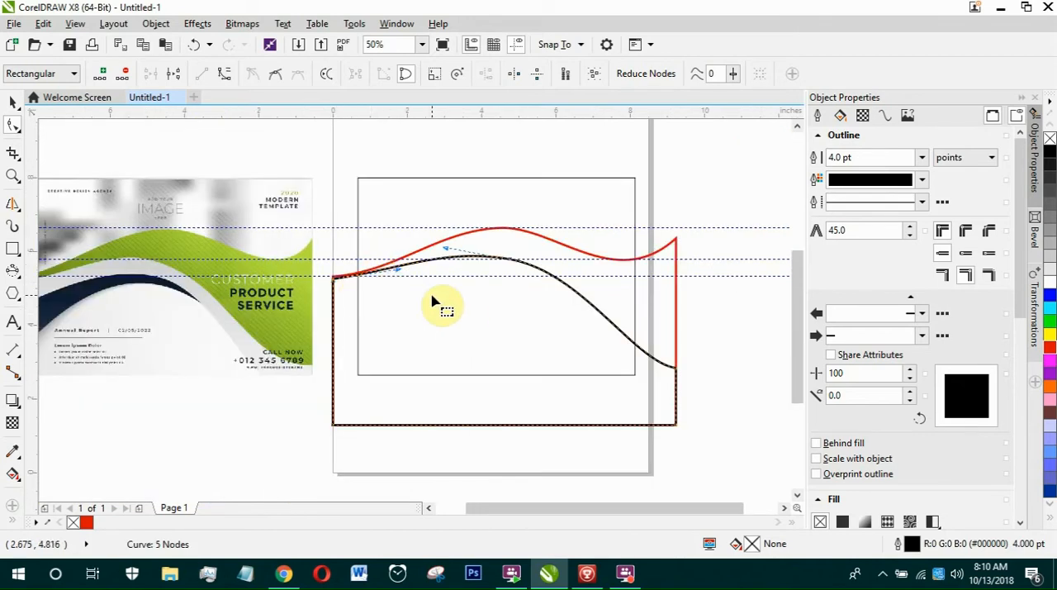
{"action": "scroll", "coordinate": [435, 301], "scroll_direction": "up", "scroll_amount": 1}
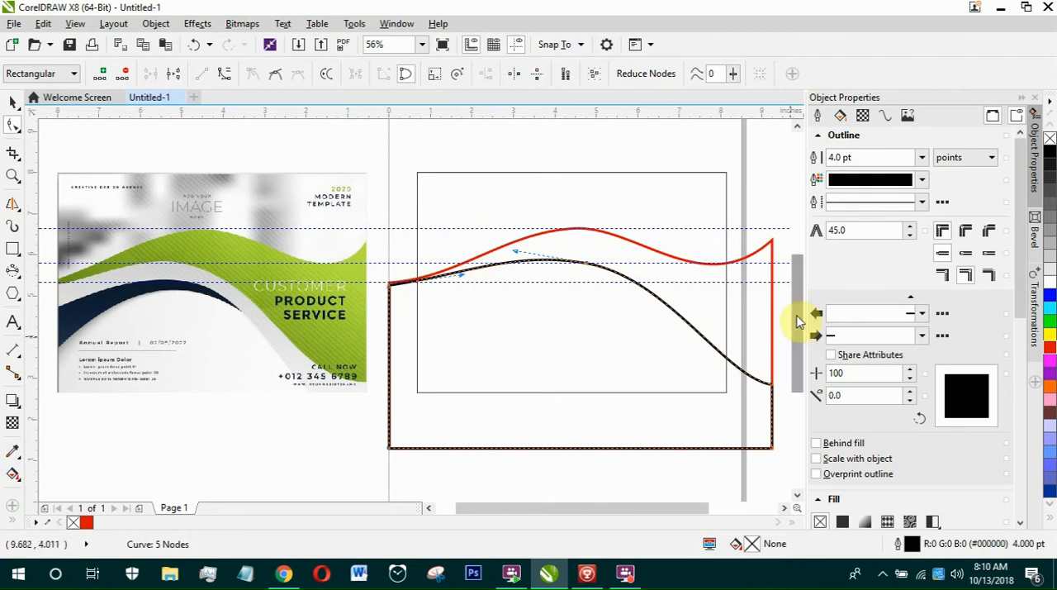
{"action": "scroll", "coordinate": [404, 296], "scroll_direction": "up", "scroll_amount": 5}
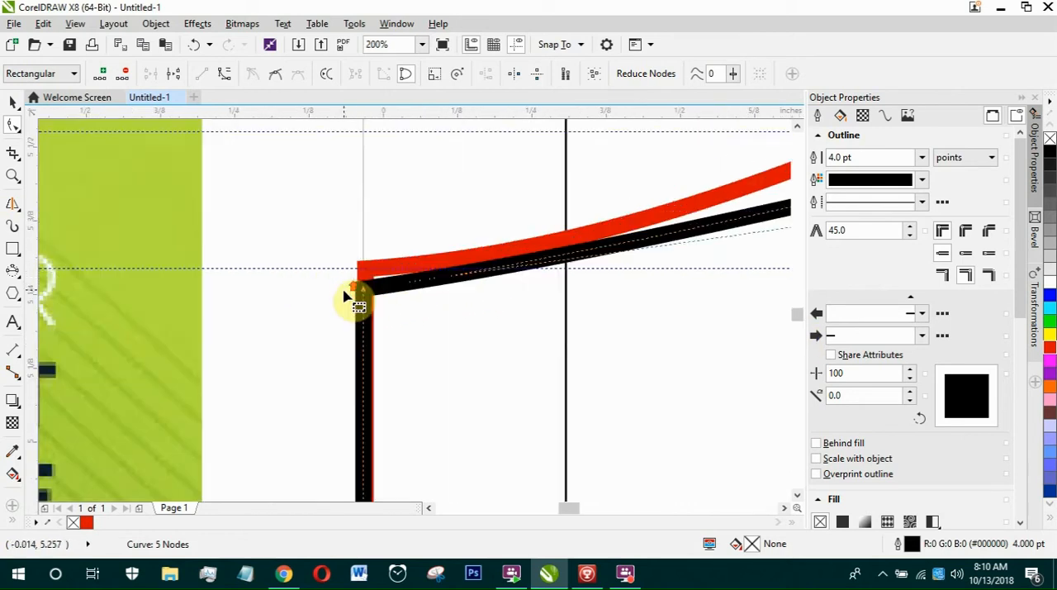
{"action": "left_click_drag", "start_coordinate": [384, 296], "coordinate": [385, 368]}
{"action": "scroll", "coordinate": [367, 265], "scroll_direction": "down", "scroll_amount": 2}
{"action": "scroll", "coordinate": [357, 225], "scroll_direction": "down", "scroll_amount": 3}
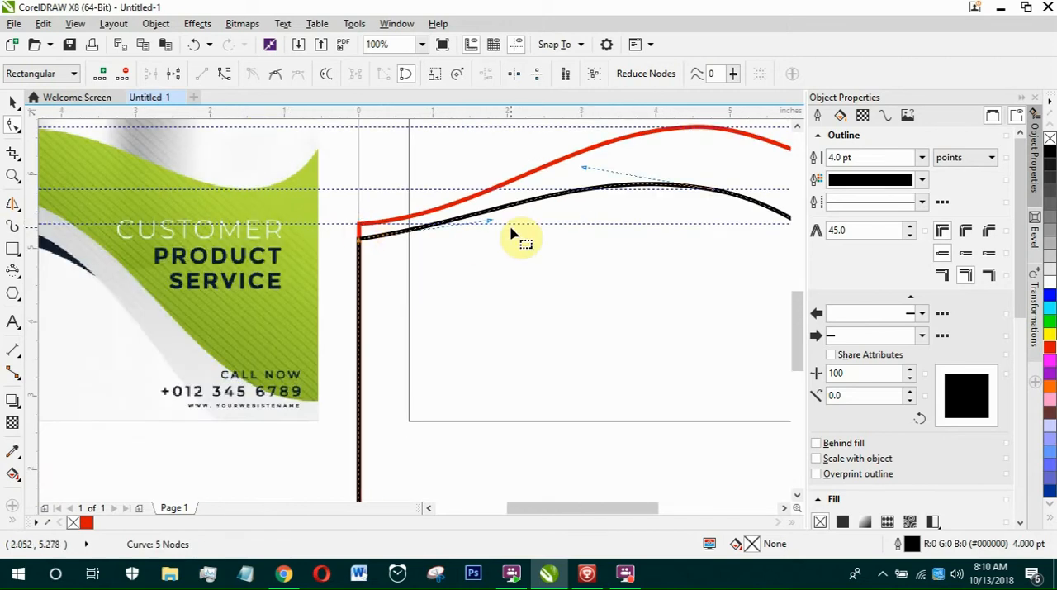
{"action": "left_click_drag", "start_coordinate": [490, 222], "coordinate": [520, 227]}
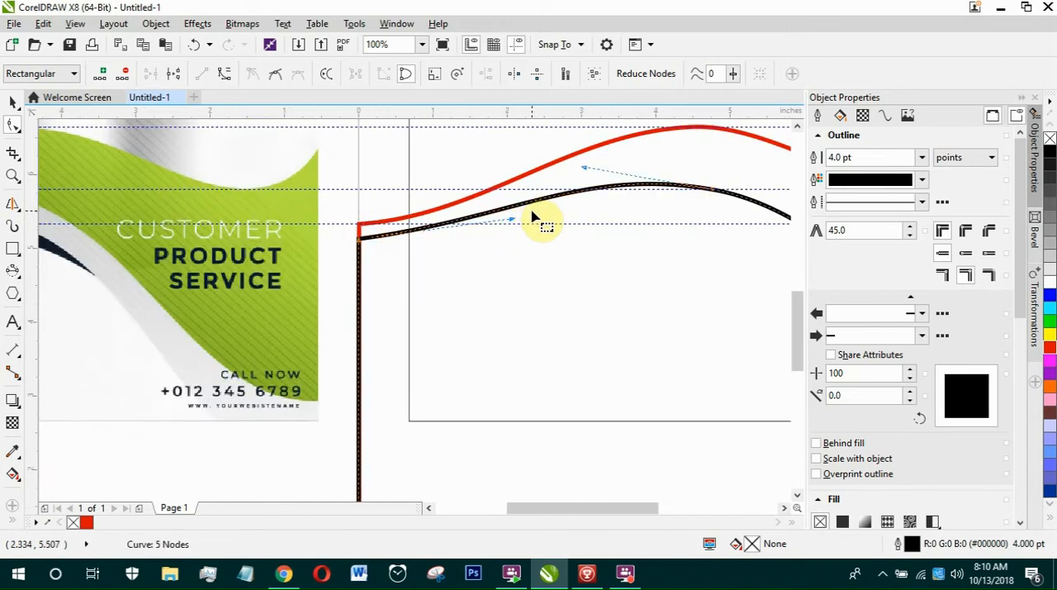
{"action": "scroll", "coordinate": [535, 218], "scroll_direction": "down", "scroll_amount": 2}
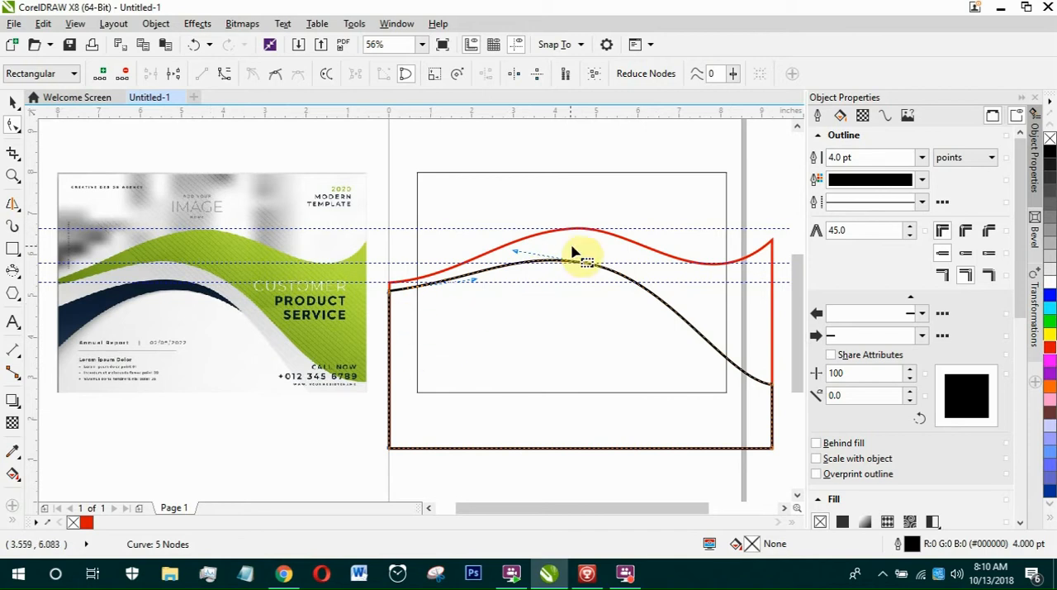
Examine the navy wave in the sample flyer, especially where it meets the flyer's left edge.
{"action": "scroll", "coordinate": [211, 289], "scroll_direction": "up", "scroll_amount": 2}
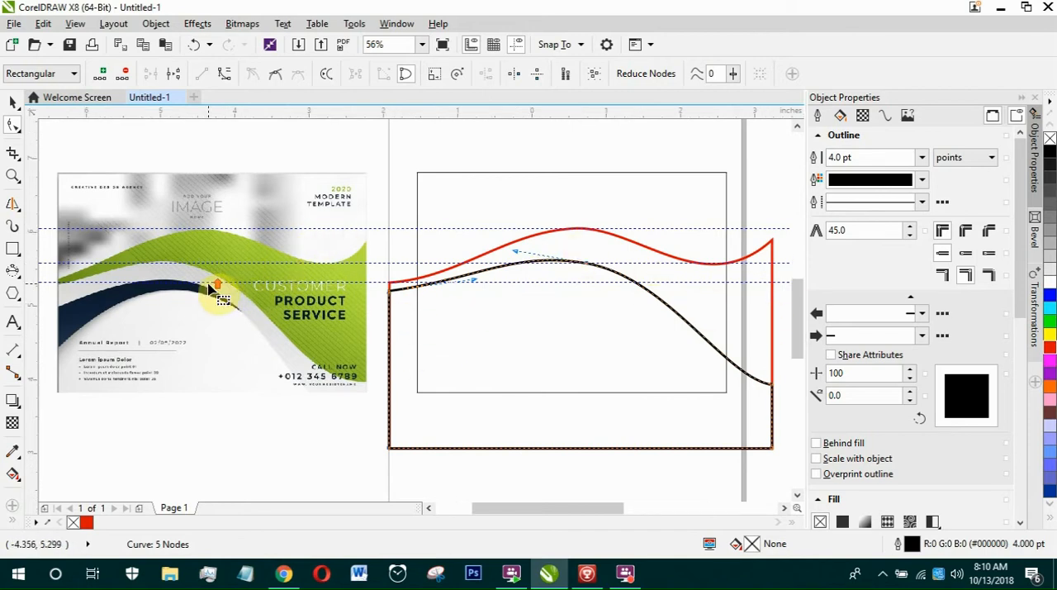
{"action": "scroll", "coordinate": [290, 280], "scroll_direction": "down", "scroll_amount": 2}
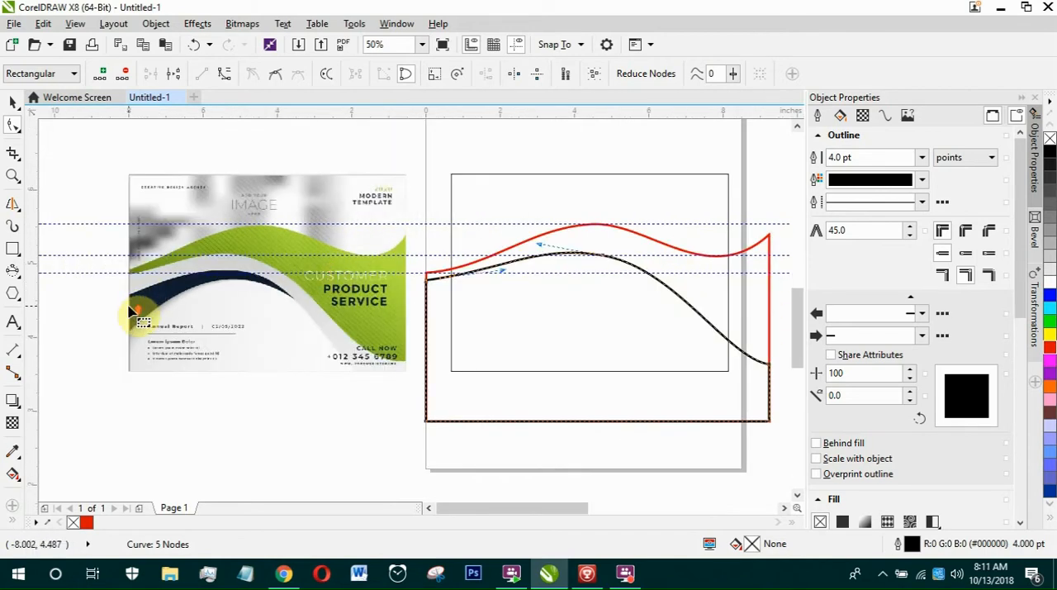
{"action": "scroll", "coordinate": [131, 313], "scroll_direction": "up", "scroll_amount": 2}
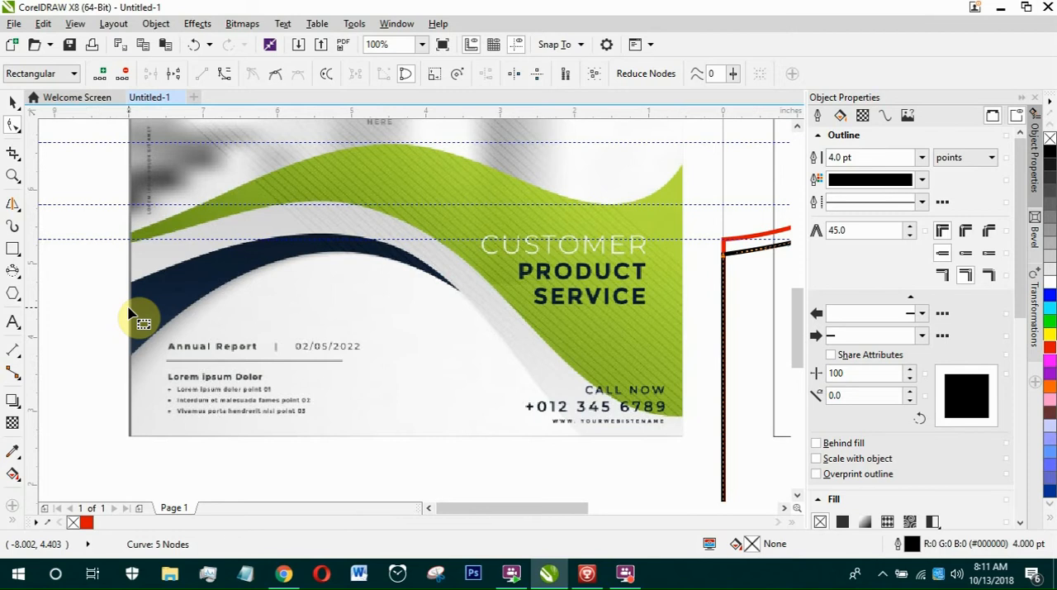
{"action": "left_click", "coordinate": [626, 572]}
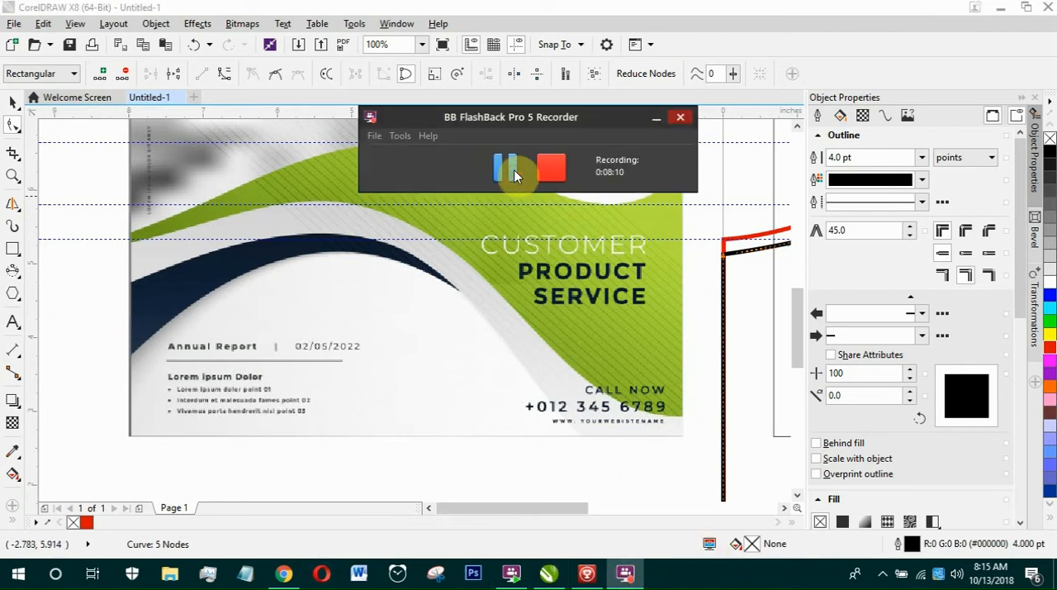
{"action": "left_click", "coordinate": [621, 6]}
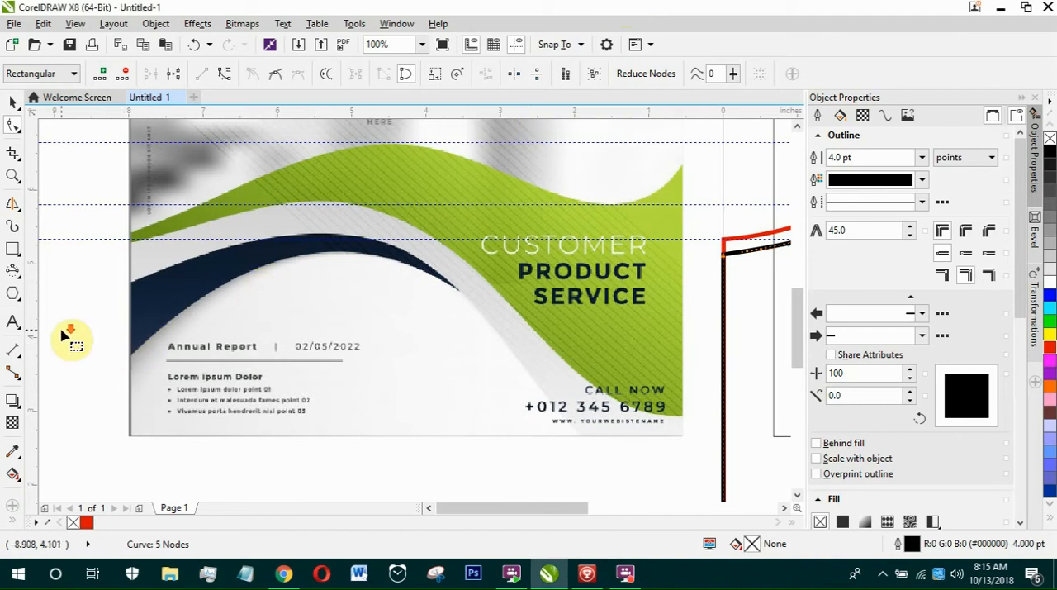
{"action": "scroll", "coordinate": [64, 334], "scroll_direction": "down", "scroll_amount": 1}
{"action": "scroll", "coordinate": [104, 322], "scroll_direction": "up", "scroll_amount": 1}
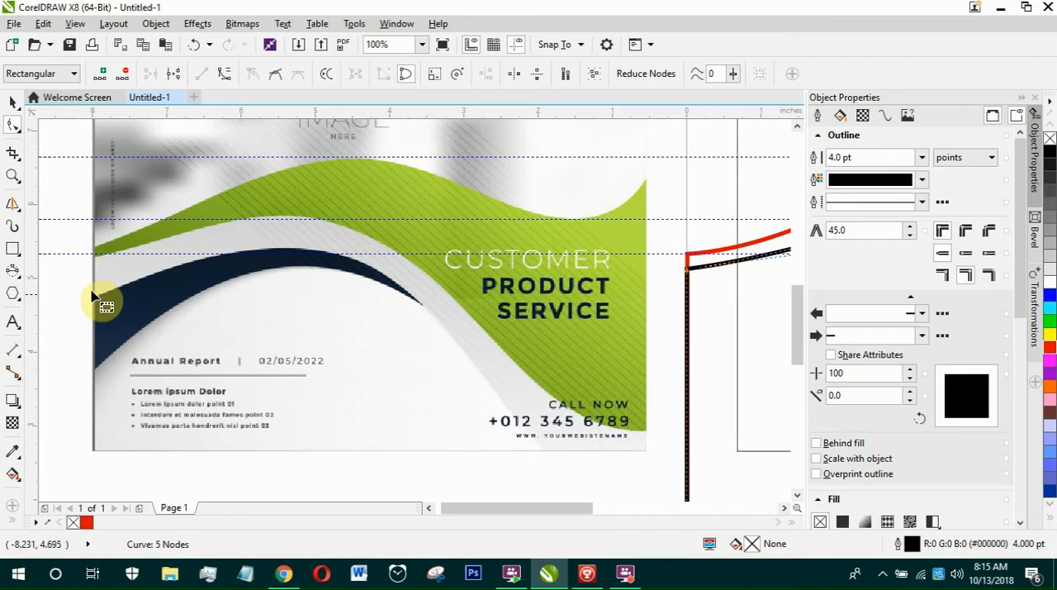
{"action": "scroll", "coordinate": [132, 268], "scroll_direction": "down", "scroll_amount": 1}
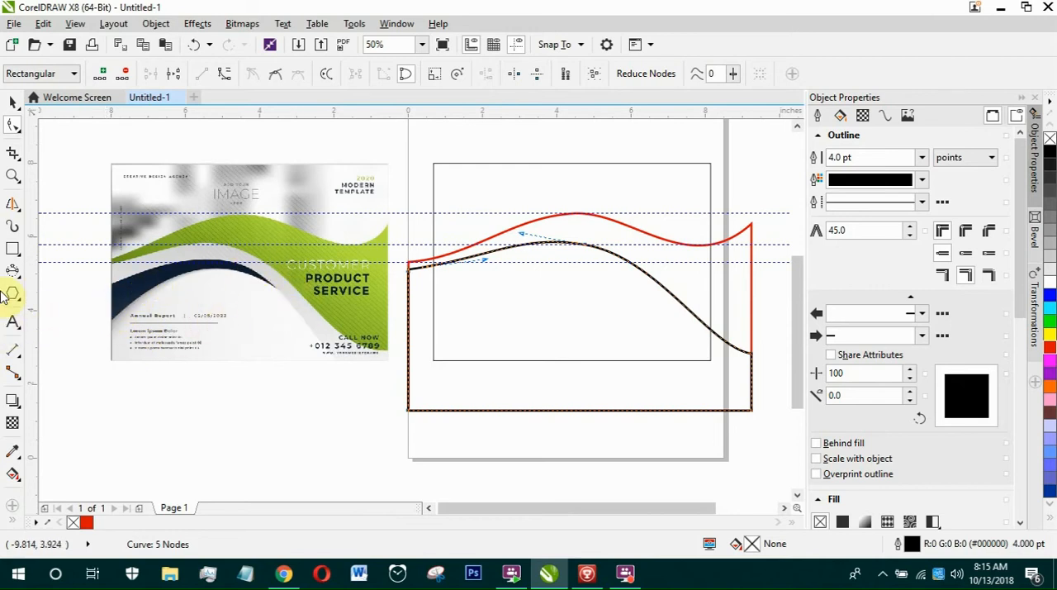
Add a horizontal guideline at the navy wave's upper-left corner and draw a rectangle about 9.23 by 2.5 in beneath it over the wave shapes.
{"action": "left_click", "coordinate": [13, 251]}
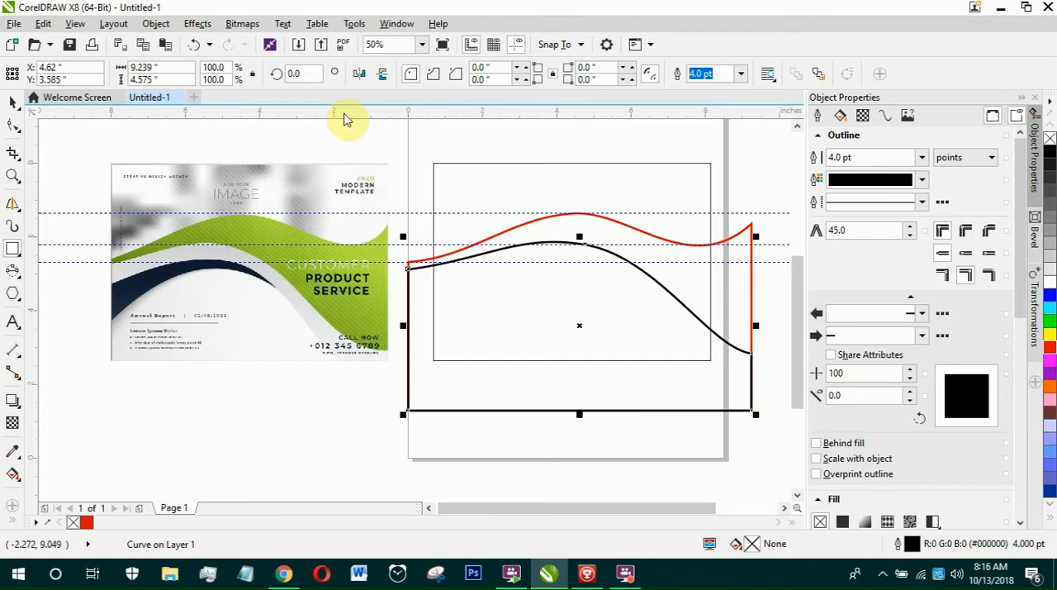
{"action": "left_click_drag", "start_coordinate": [137, 283], "coordinate": [137, 284]}
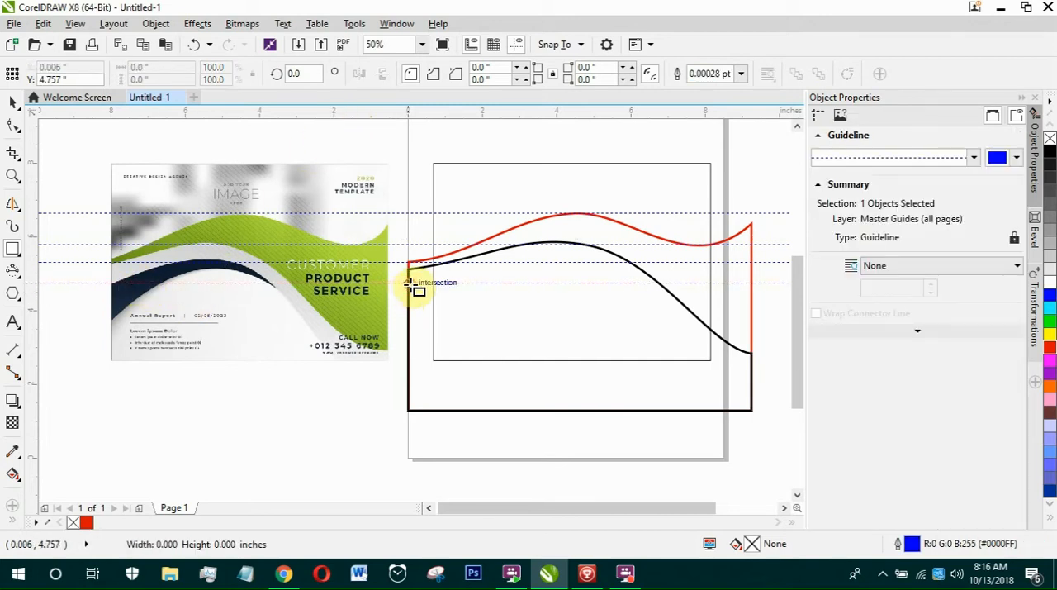
{"action": "left_click_drag", "start_coordinate": [408, 283], "coordinate": [756, 379]}
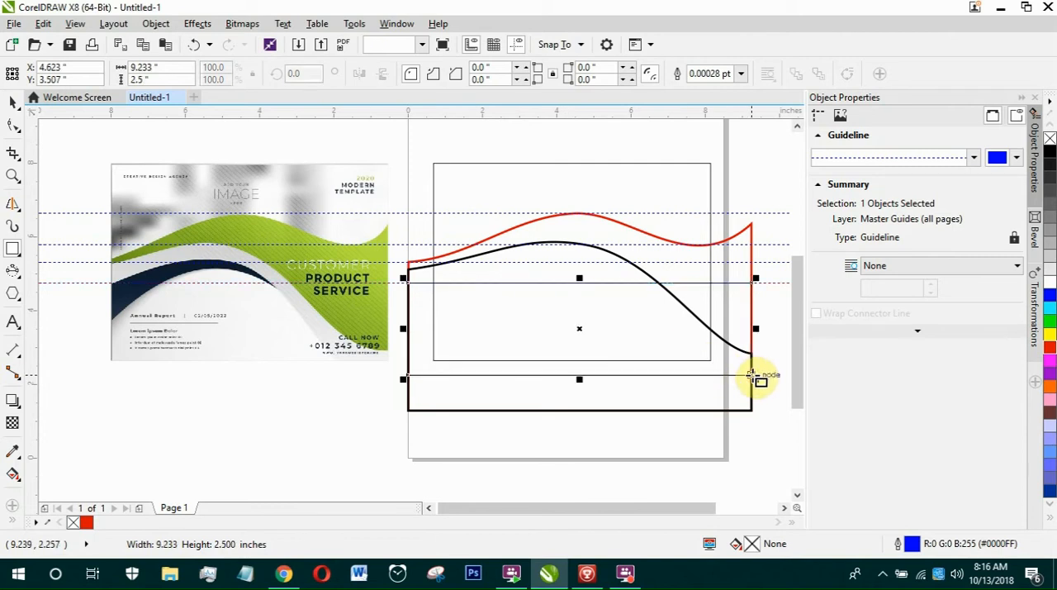
Give the new rectangle a yellow 4.0 pt outline and convert it to curves, ready for node editing.
{"action": "right_click", "coordinate": [1050, 334]}
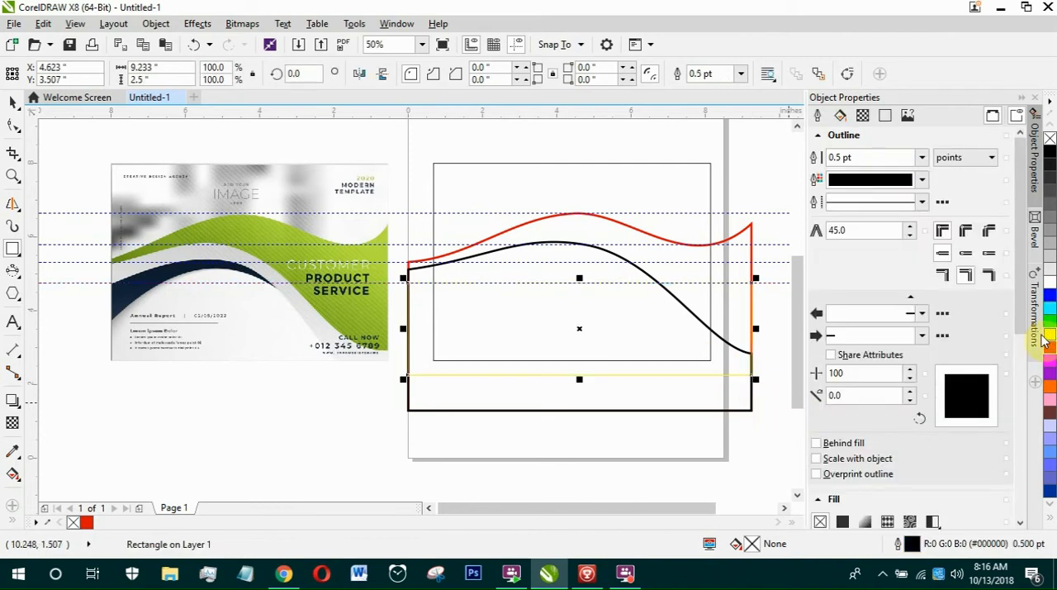
{"action": "left_click", "coordinate": [741, 74]}
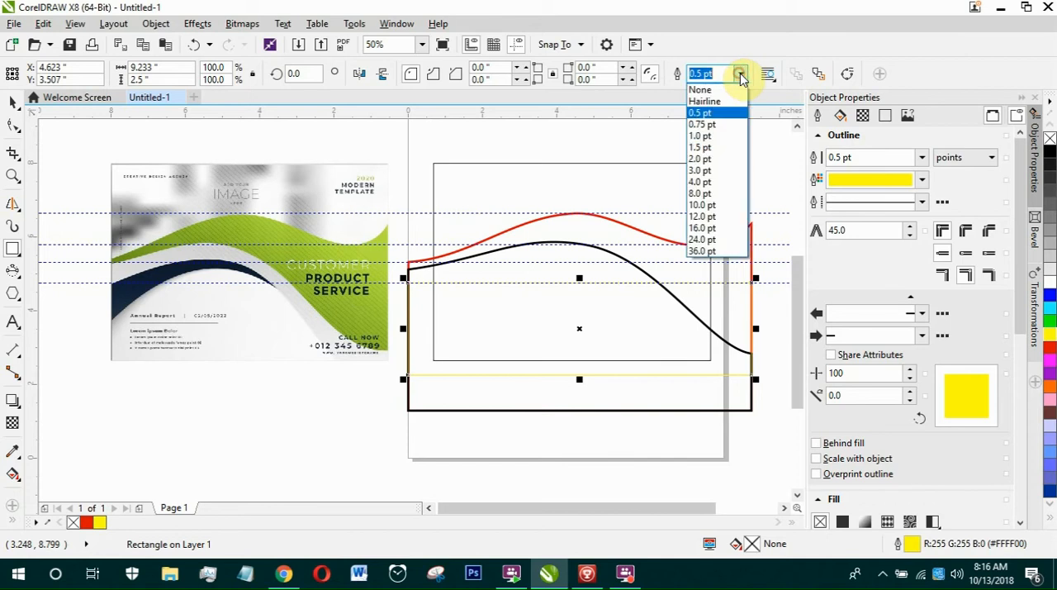
{"action": "left_click", "coordinate": [700, 182]}
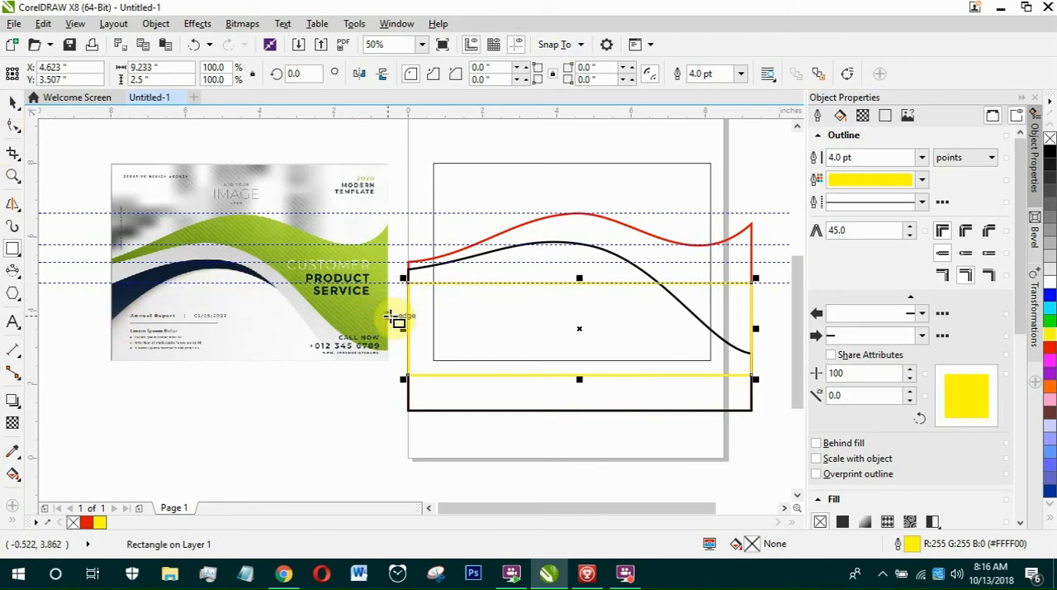
{"action": "left_click", "coordinate": [15, 101]}
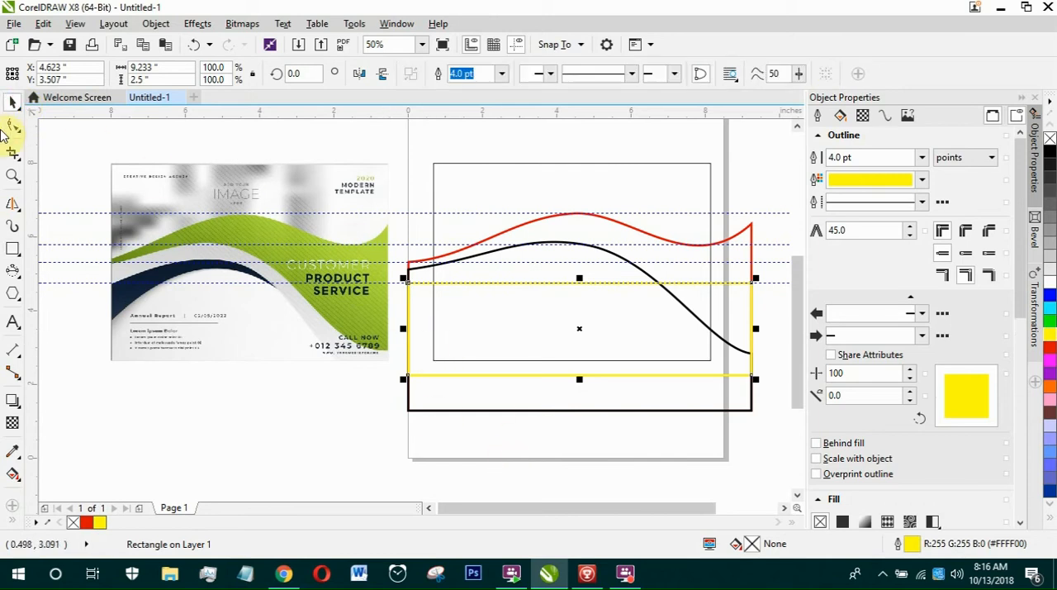
{"action": "key", "text": "ctrl+q"}
{"action": "left_click", "coordinate": [12, 126]}
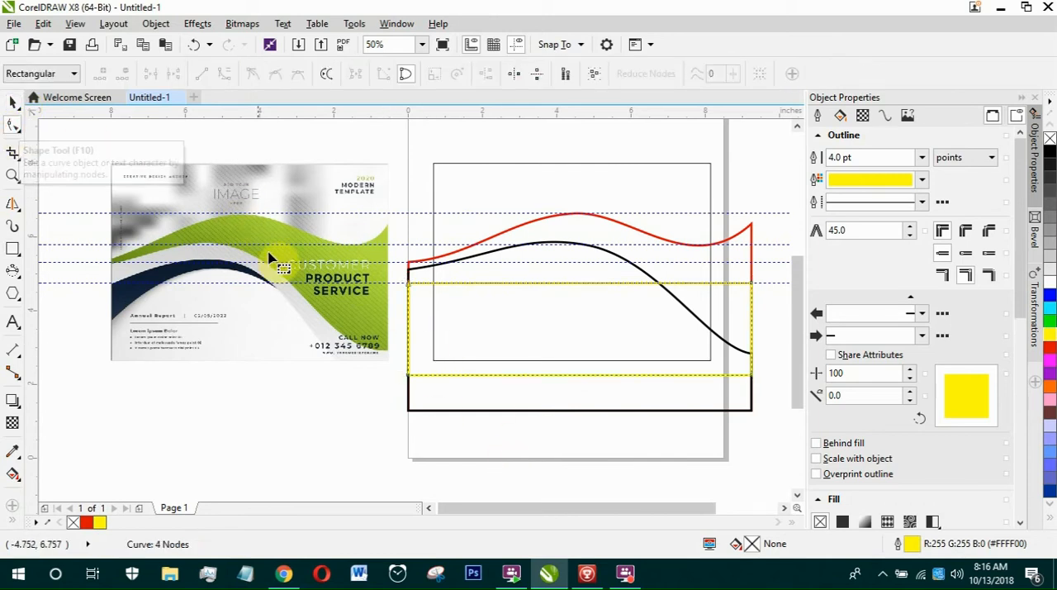
Add a horizontal guideline at the navy wave's lower-left corner in the sample flyer.
{"action": "left_click_drag", "start_coordinate": [259, 115], "coordinate": [166, 319]}
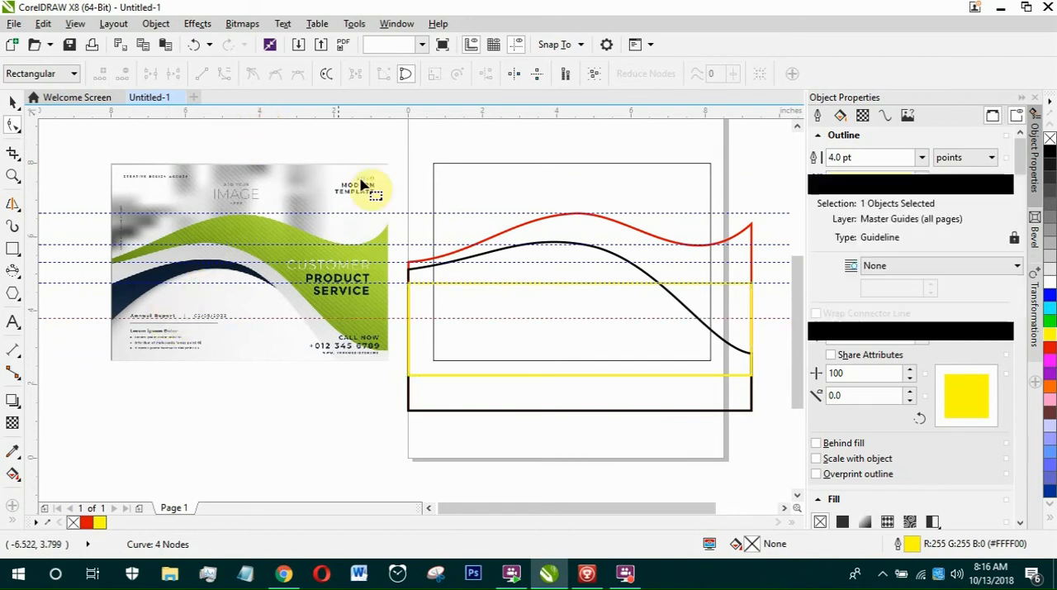
{"action": "left_click", "coordinate": [410, 294]}
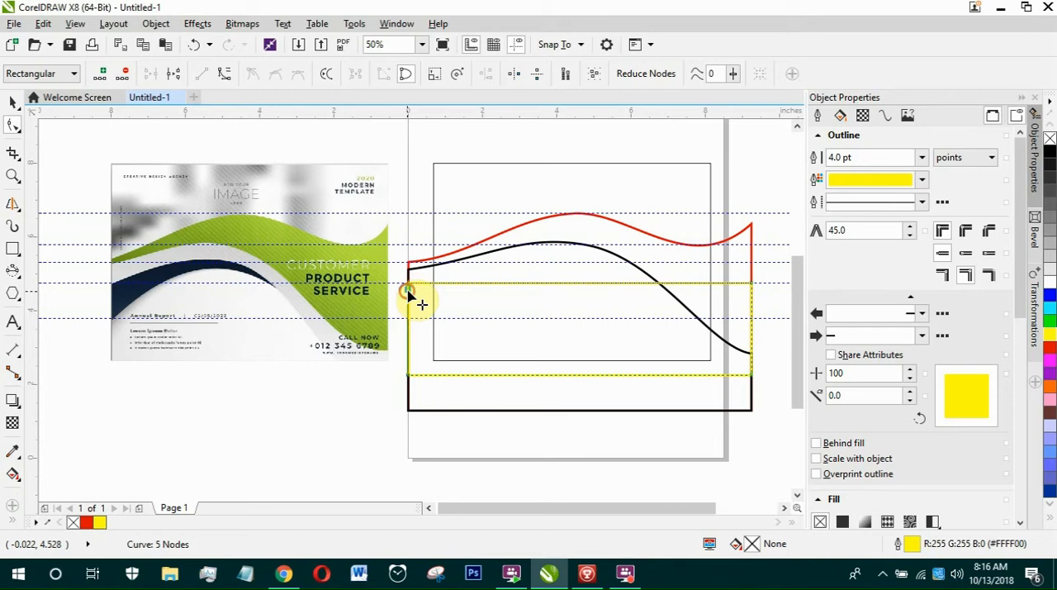
{"action": "double_click", "coordinate": [408, 291]}
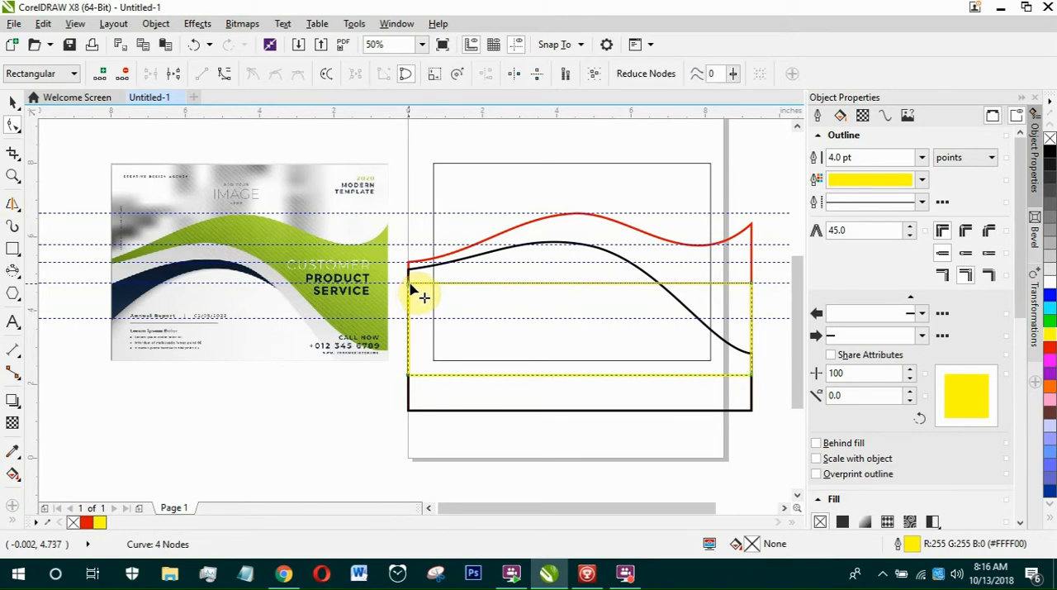
{"action": "double_click", "coordinate": [408, 285]}
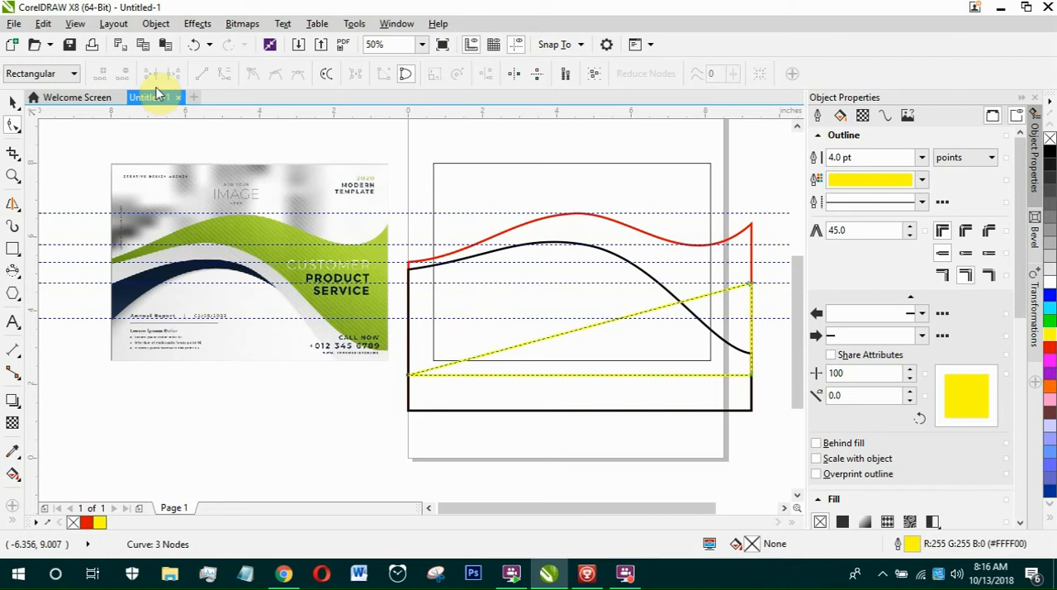
{"action": "left_click", "coordinate": [194, 46]}
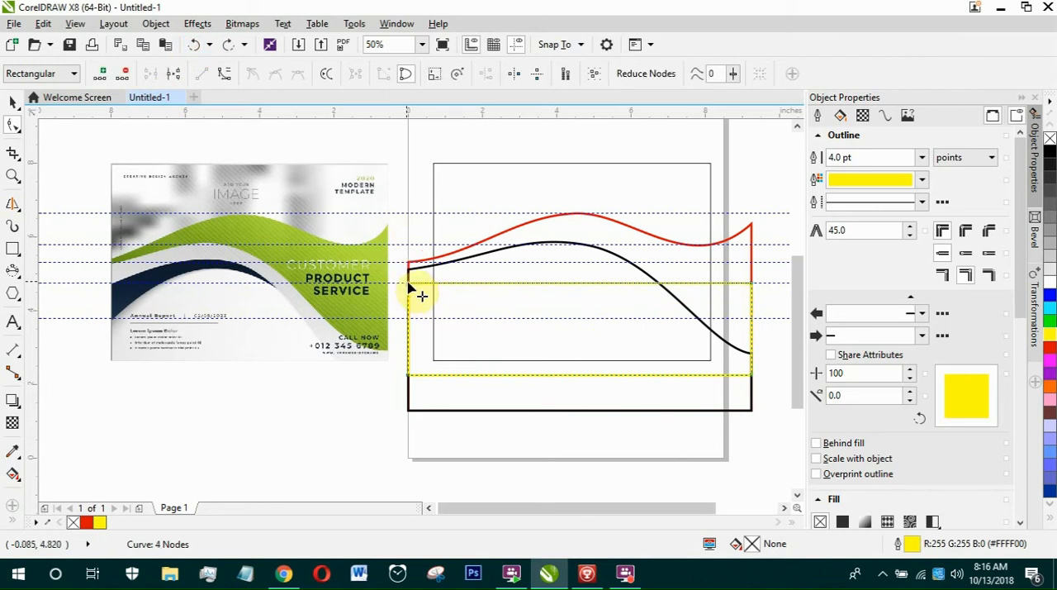
{"action": "left_click_drag", "start_coordinate": [410, 285], "coordinate": [413, 318]}
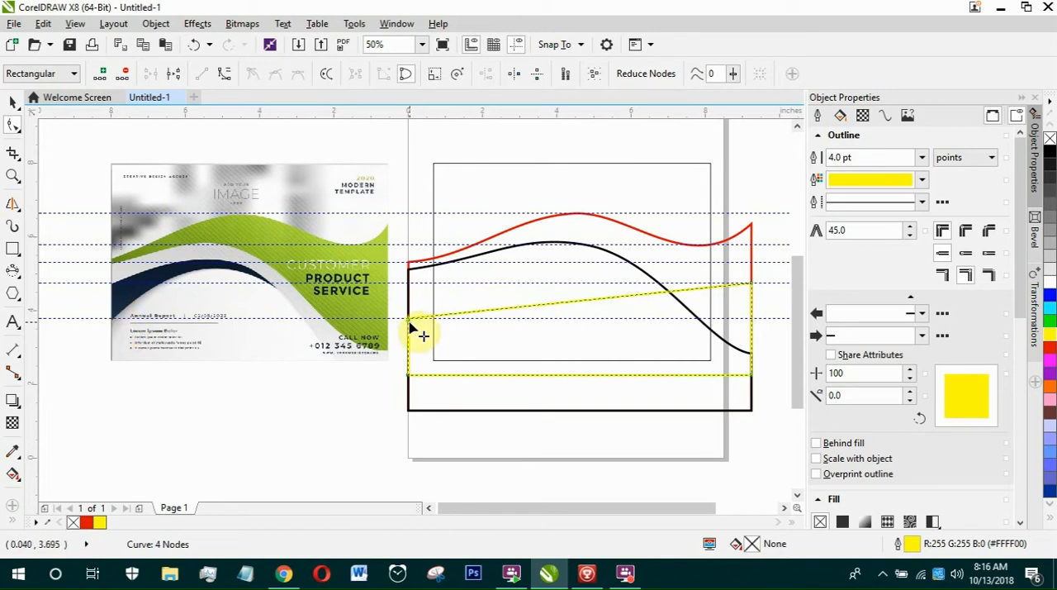
{"action": "key", "text": "ctrl+z"}
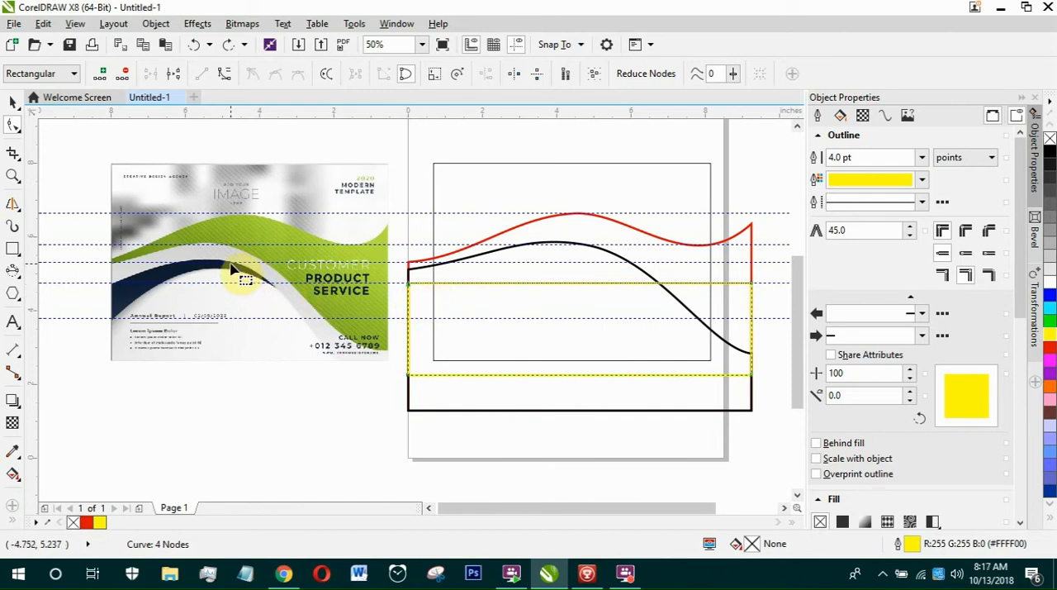
Convert the yellow shape's top edge to a curve and lower its upper-right node to the black curve's right end.
{"action": "left_click", "coordinate": [600, 285]}
{"action": "right_click", "coordinate": [599, 284]}
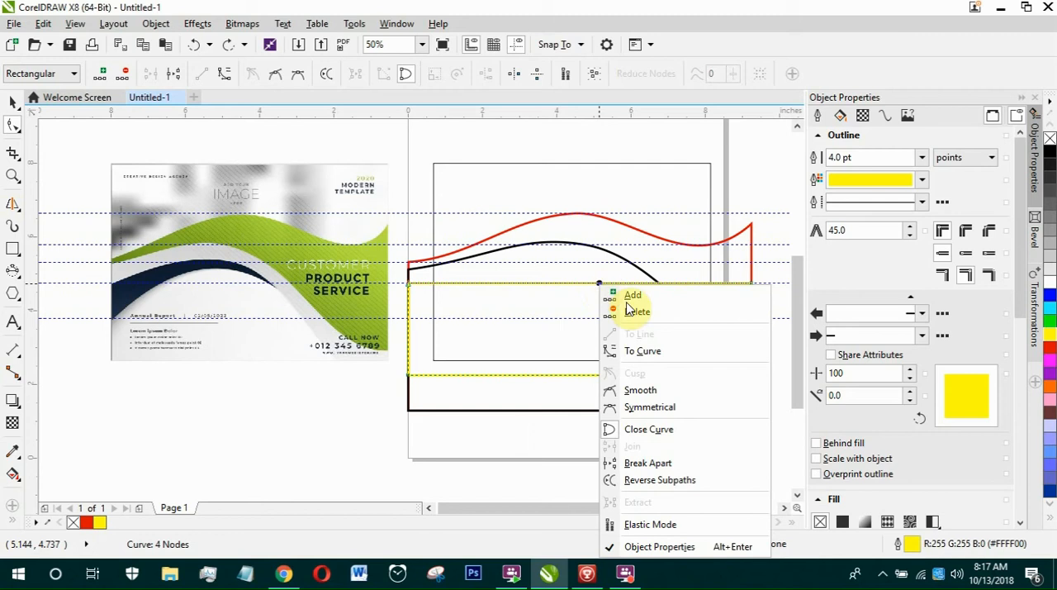
{"action": "left_click", "coordinate": [654, 360]}
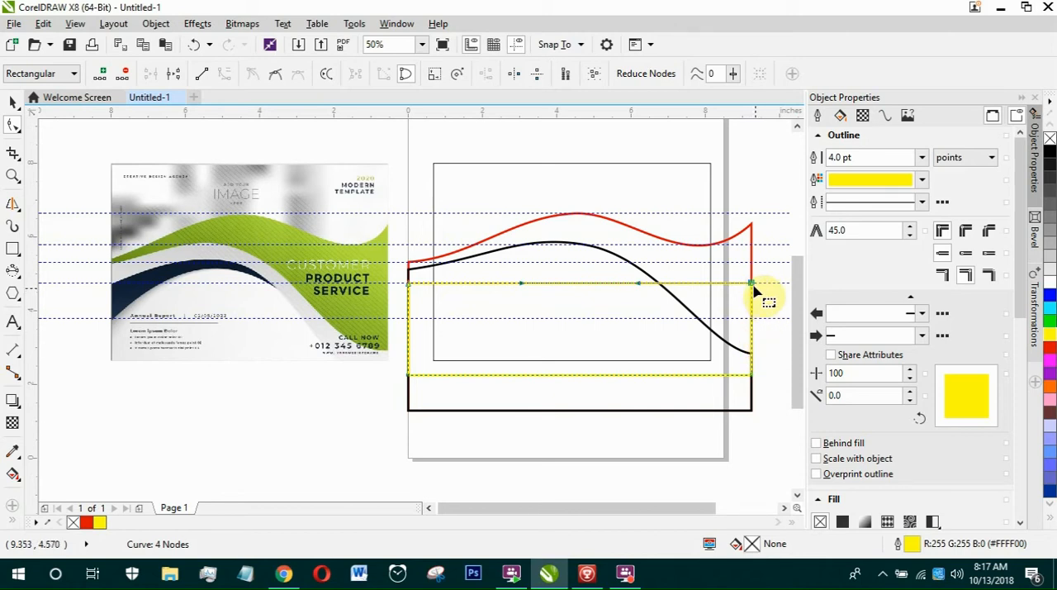
{"action": "left_click_drag", "start_coordinate": [752, 283], "coordinate": [717, 364]}
Check the sample's grey band beside the green wave and lower the yellow curve's right-end node slightly below the black curve's end.
{"action": "scroll", "coordinate": [281, 341], "scroll_direction": "up", "scroll_amount": 3}
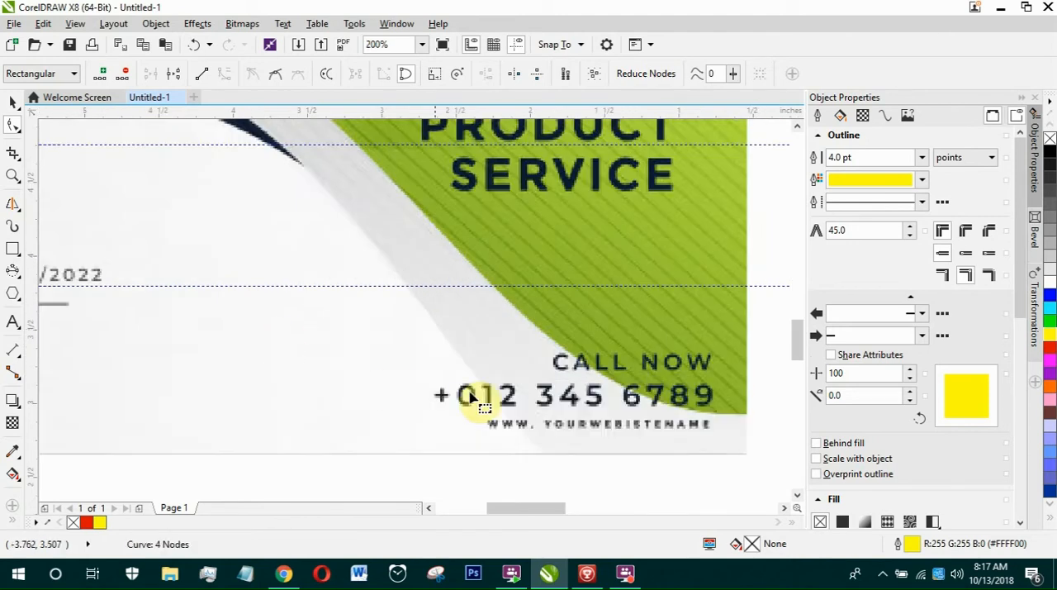
{"action": "scroll", "coordinate": [365, 337], "scroll_direction": "down", "scroll_amount": 2}
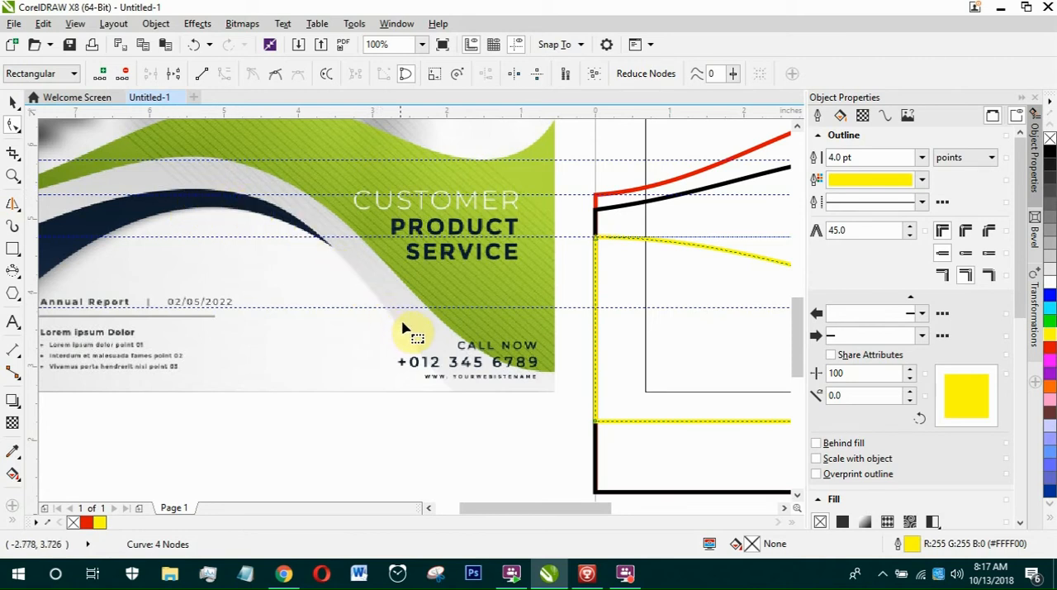
{"action": "scroll", "coordinate": [375, 318], "scroll_direction": "down", "scroll_amount": 1}
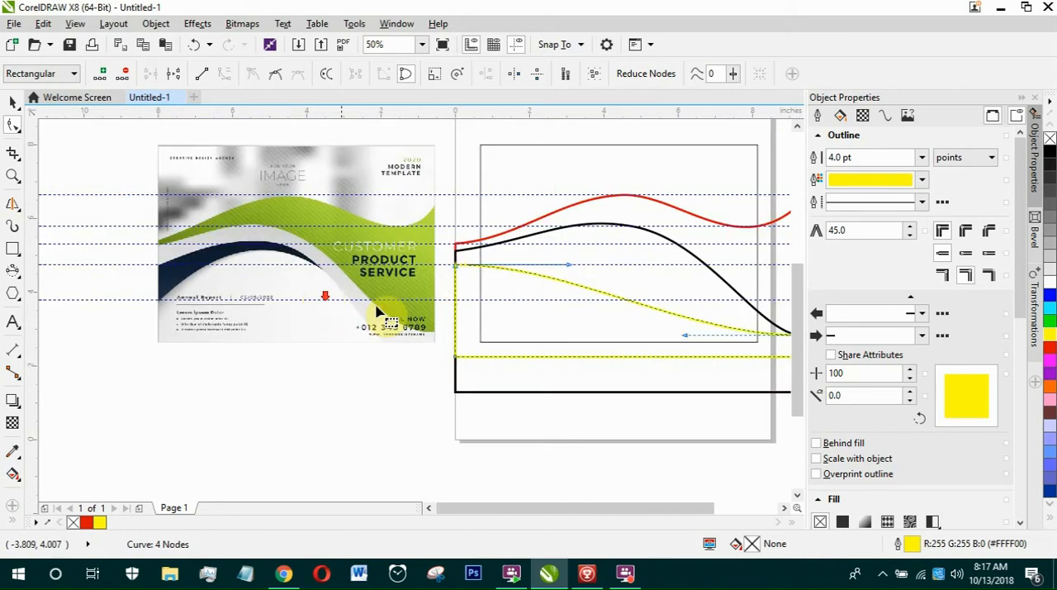
{"action": "scroll", "coordinate": [548, 326], "scroll_direction": "down", "scroll_amount": 1}
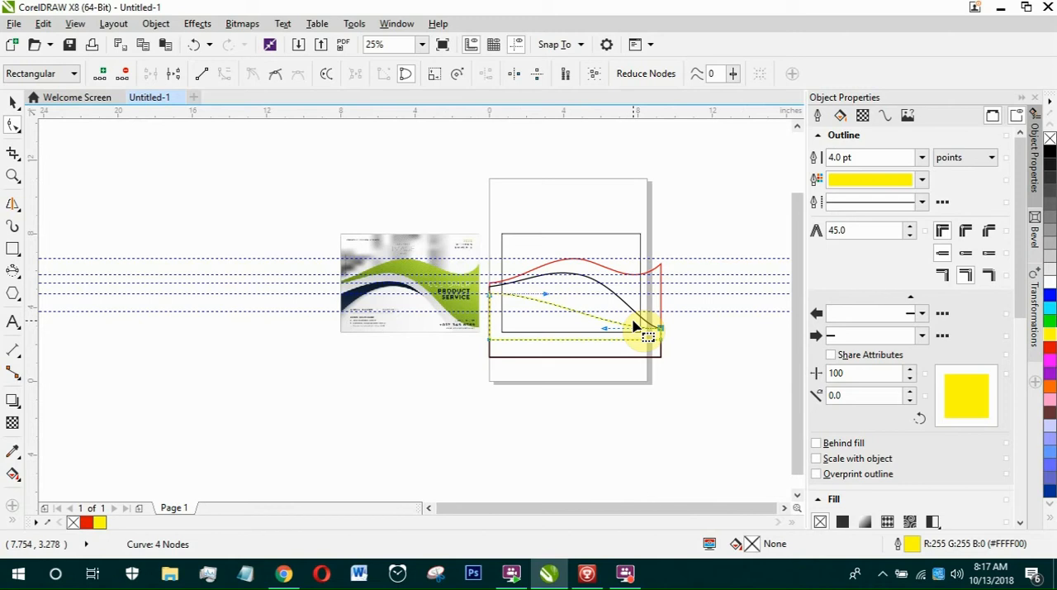
{"action": "scroll", "coordinate": [633, 325], "scroll_direction": "up", "scroll_amount": 1}
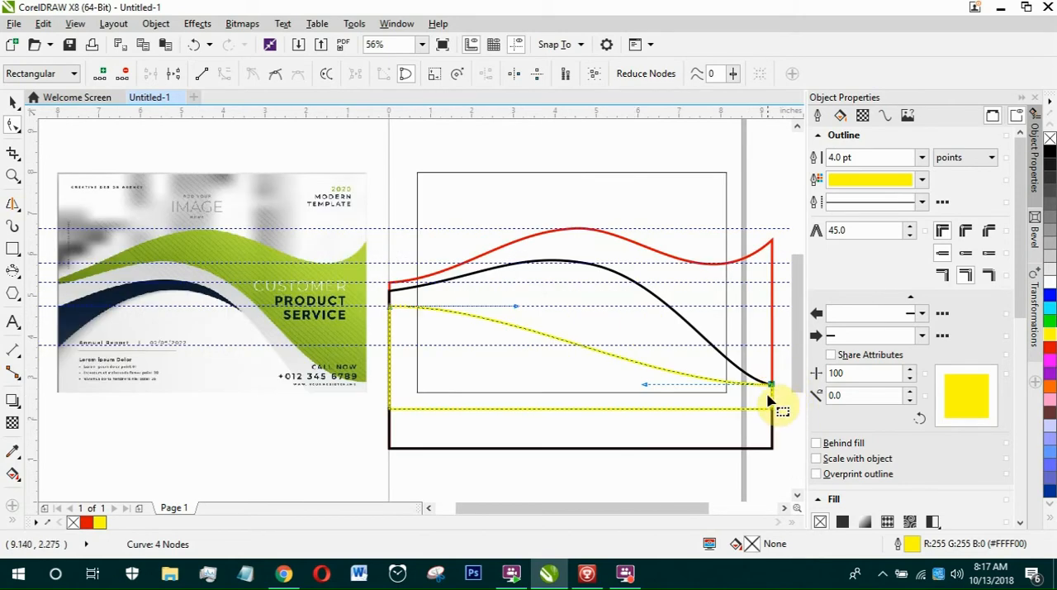
{"action": "left_click_drag", "start_coordinate": [771, 386], "coordinate": [772, 398]}
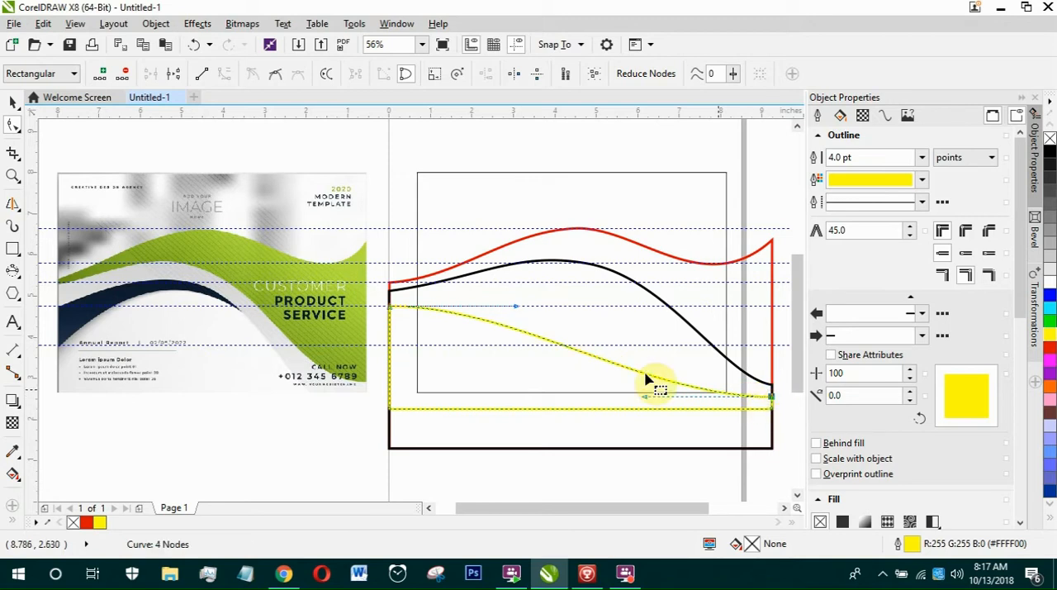
Add a node midway along the yellow curve, raise it to the guideline at the navy wave's crest, and level its handles horizontally.
{"action": "left_click", "coordinate": [578, 350]}
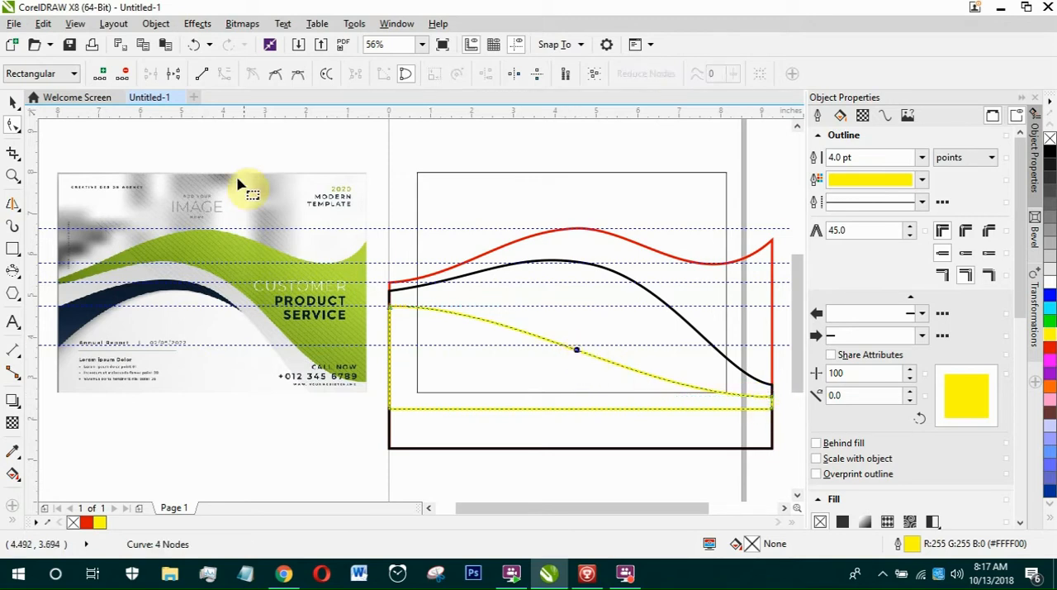
{"action": "left_click", "coordinate": [100, 75]}
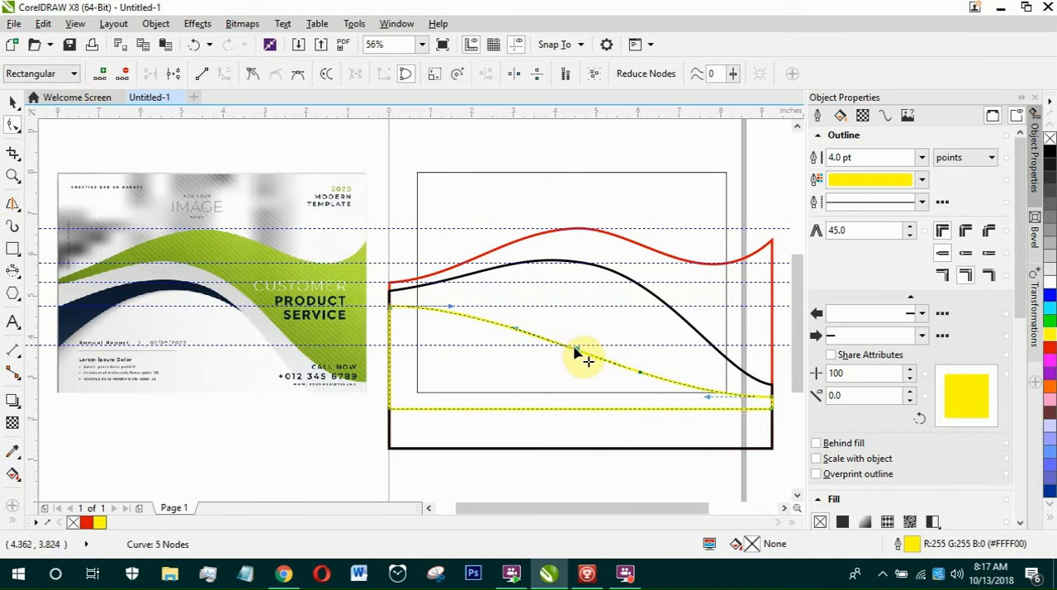
{"action": "left_click_drag", "start_coordinate": [576, 351], "coordinate": [564, 285]}
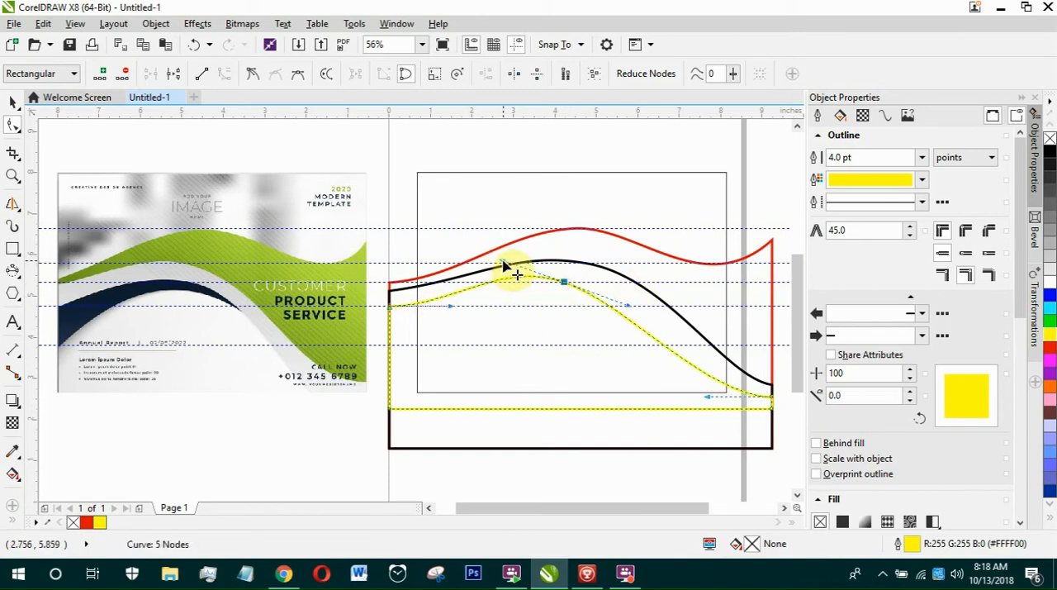
{"action": "left_click_drag", "start_coordinate": [503, 263], "coordinate": [495, 282]}
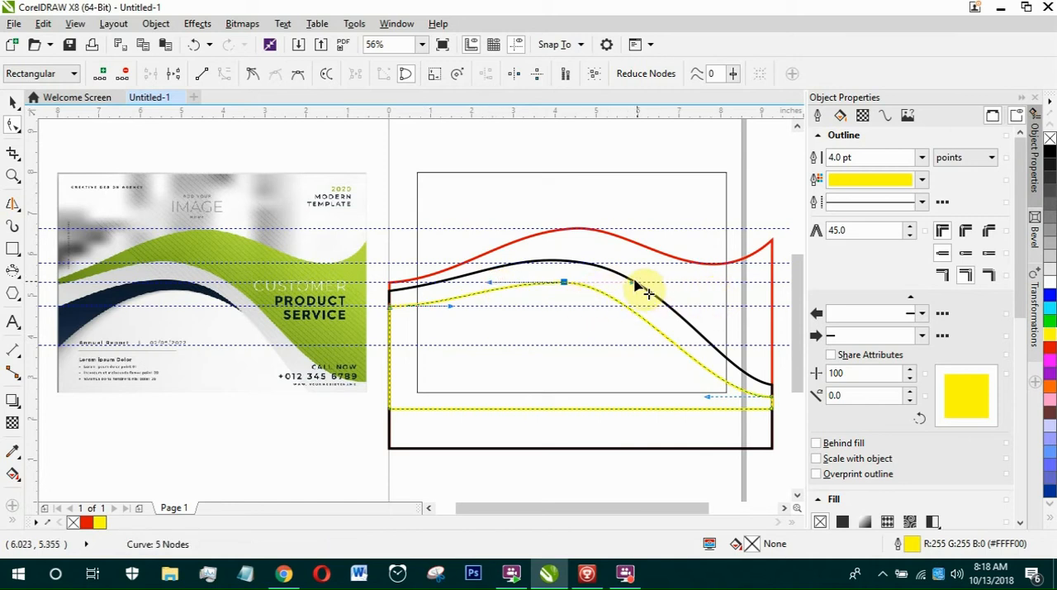
{"action": "left_click_drag", "start_coordinate": [639, 286], "coordinate": [640, 286]}
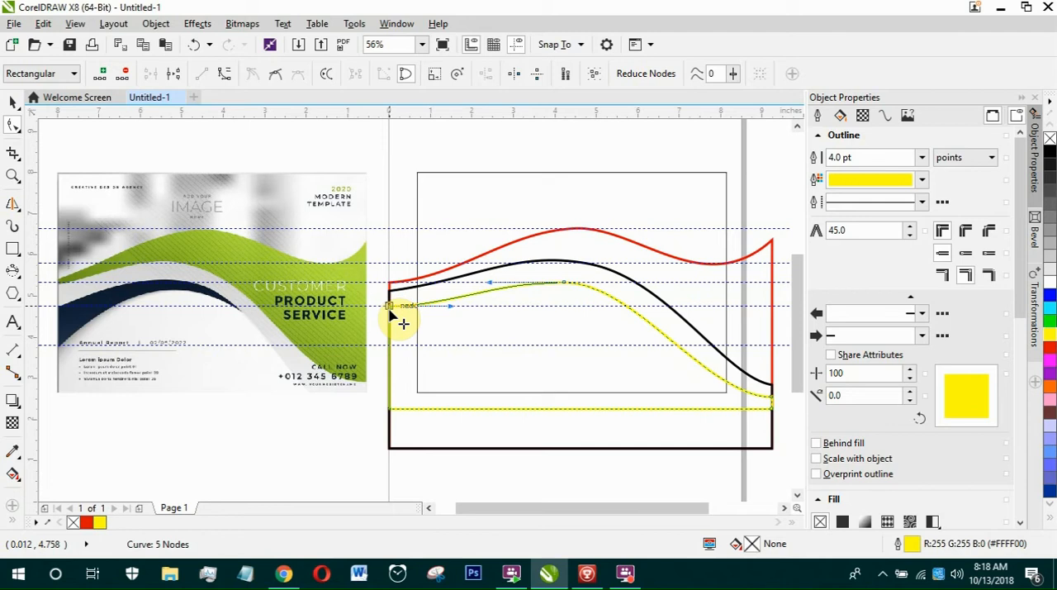
Lower the yellow curve's left-end node slightly below the nearby guideline and lengthen the crest node's left handle a little.
{"action": "left_click_drag", "start_coordinate": [390, 311], "coordinate": [389, 311]}
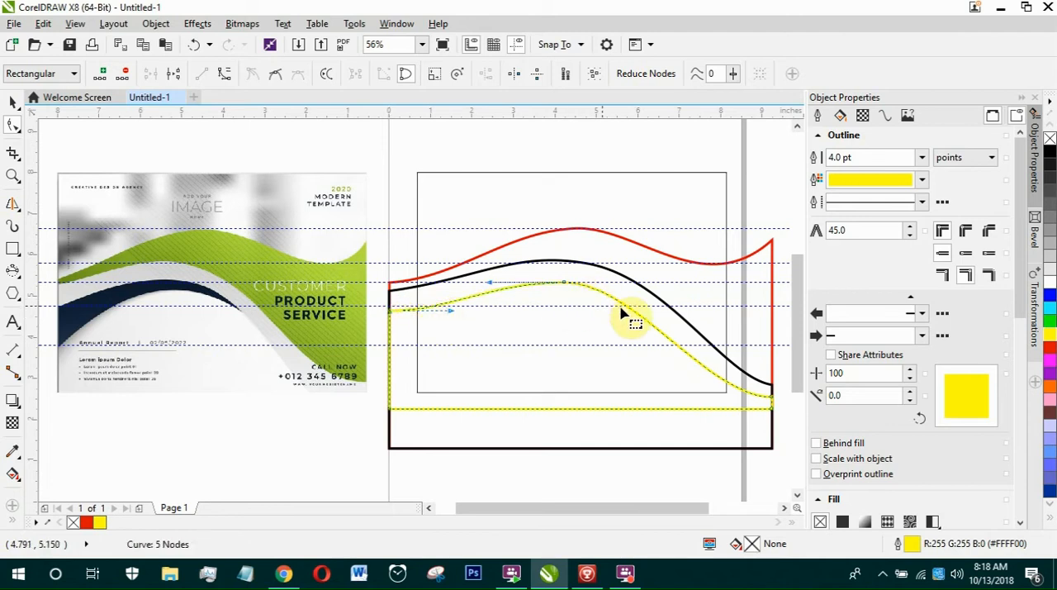
{"action": "scroll", "coordinate": [783, 410], "scroll_direction": "up", "scroll_amount": 2}
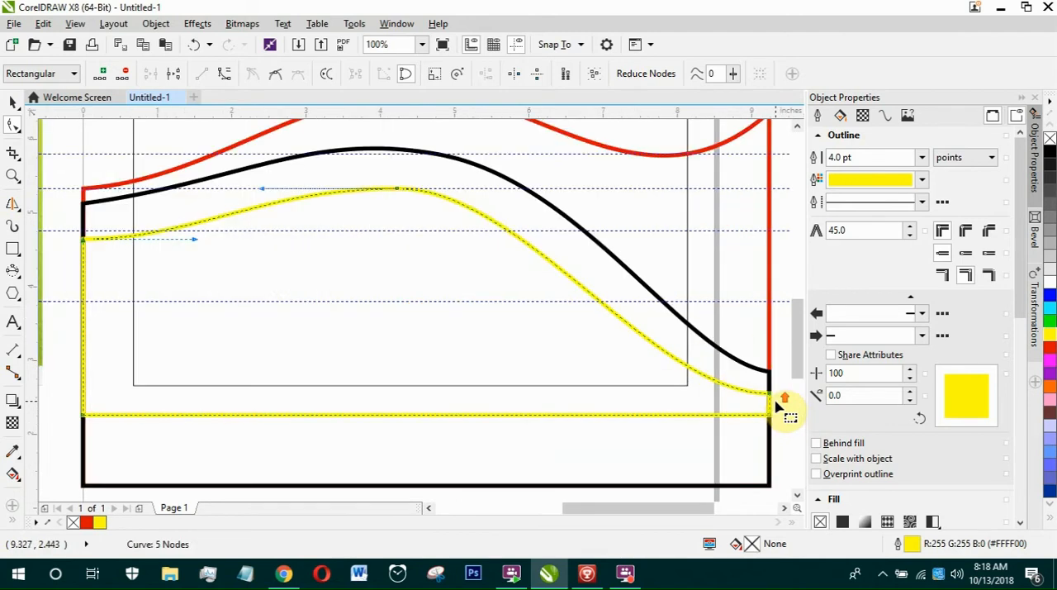
{"action": "left_click_drag", "start_coordinate": [264, 194], "coordinate": [256, 189]}
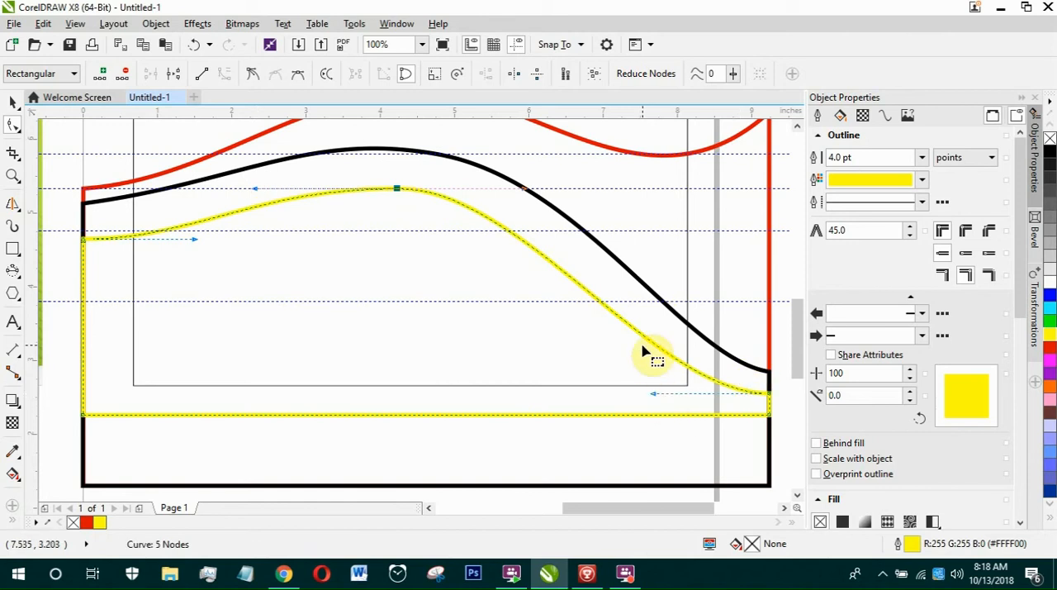
Compare the curves with the sample's navy wave and draw a rectangle about 6.0 by 2.23 in from the page's left edge below the crest guideline.
{"action": "scroll", "coordinate": [643, 353], "scroll_direction": "down", "scroll_amount": 2}
{"action": "scroll", "coordinate": [643, 353], "scroll_direction": "up", "scroll_amount": 1}
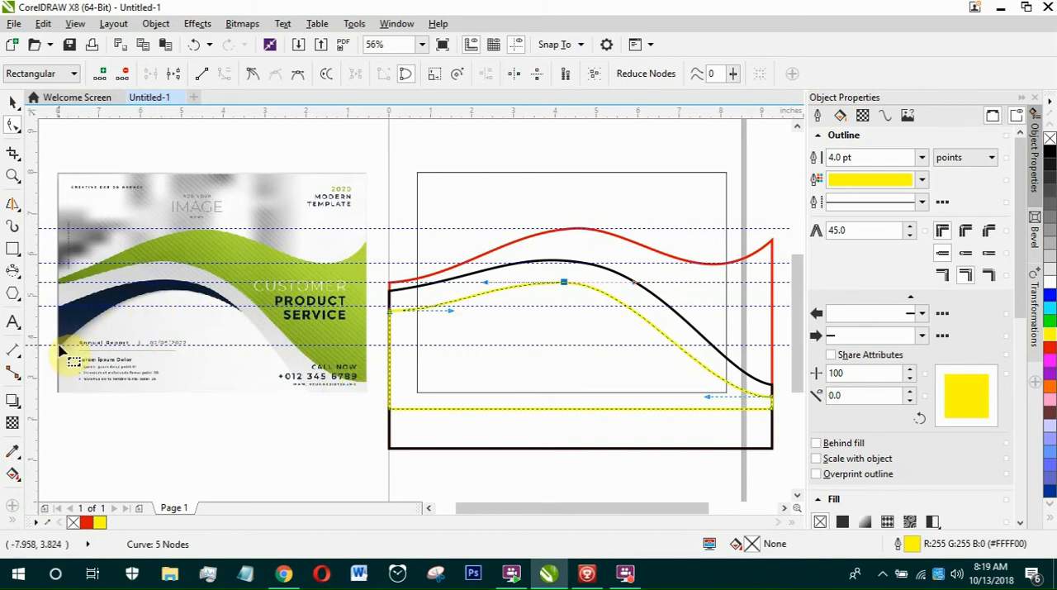
{"action": "scroll", "coordinate": [351, 417], "scroll_direction": "up", "scroll_amount": 2}
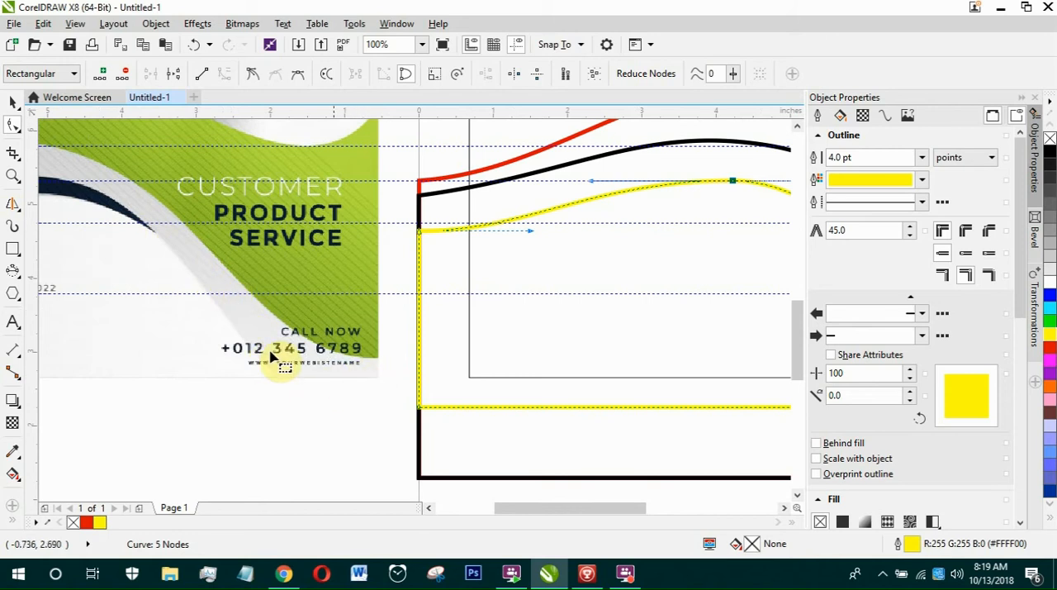
{"action": "scroll", "coordinate": [270, 348], "scroll_direction": "down", "scroll_amount": 2}
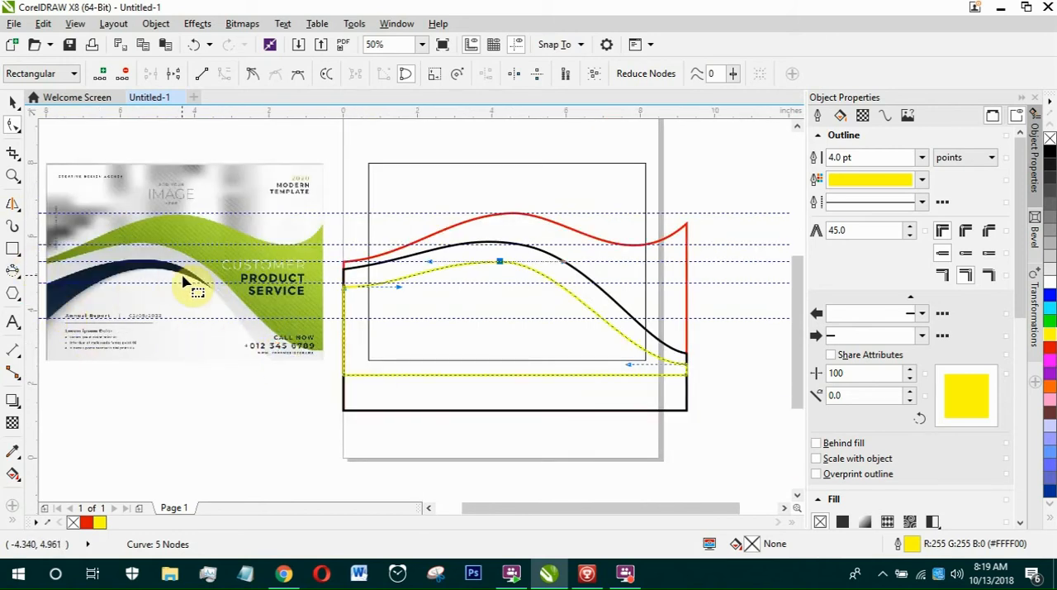
{"action": "scroll", "coordinate": [187, 285], "scroll_direction": "up", "scroll_amount": 1}
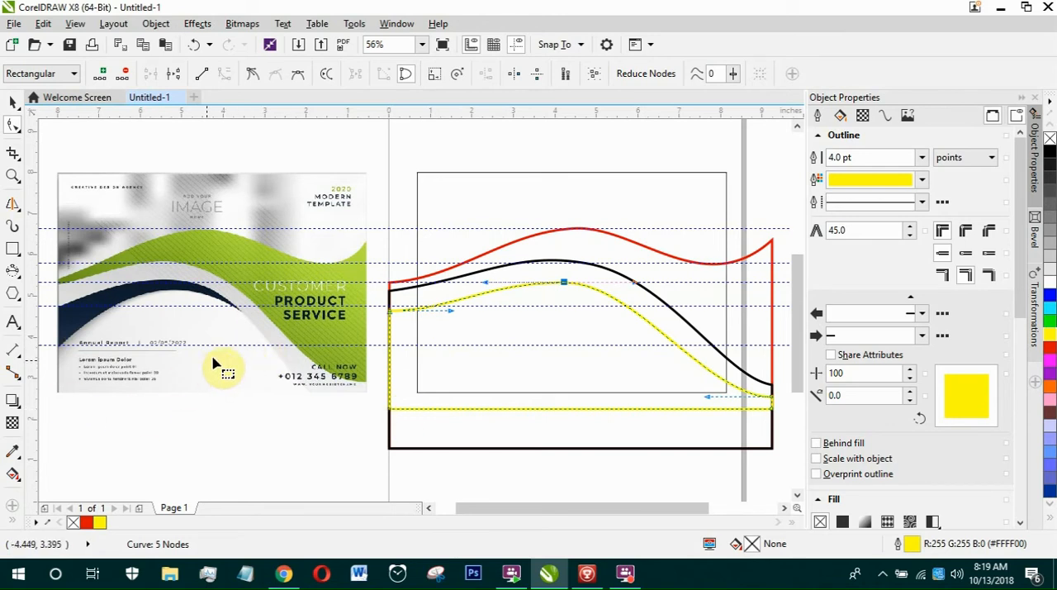
{"action": "left_click", "coordinate": [12, 250]}
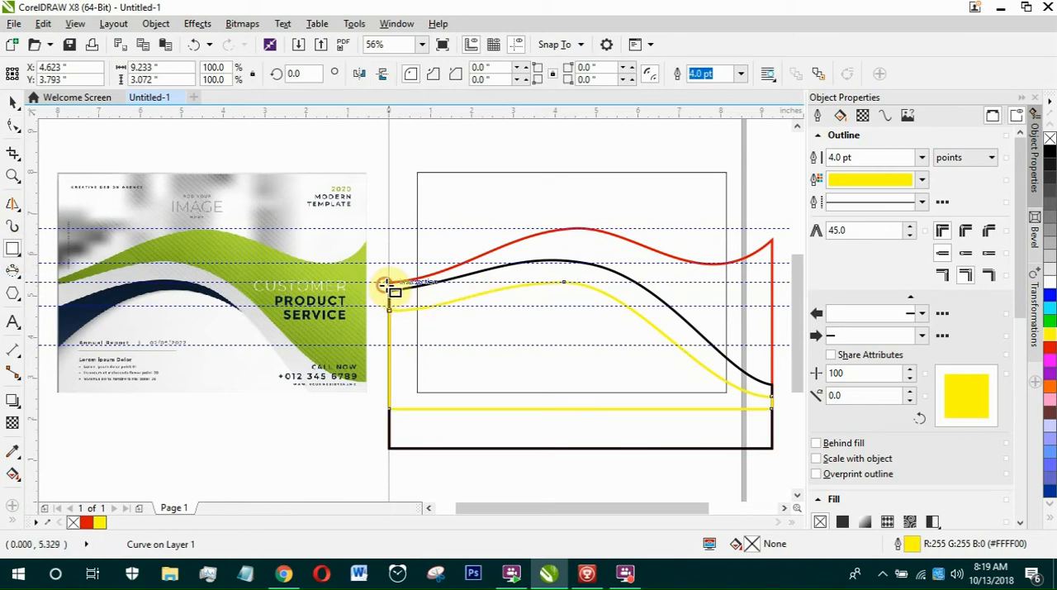
{"action": "left_click_drag", "start_coordinate": [385, 285], "coordinate": [637, 373]}
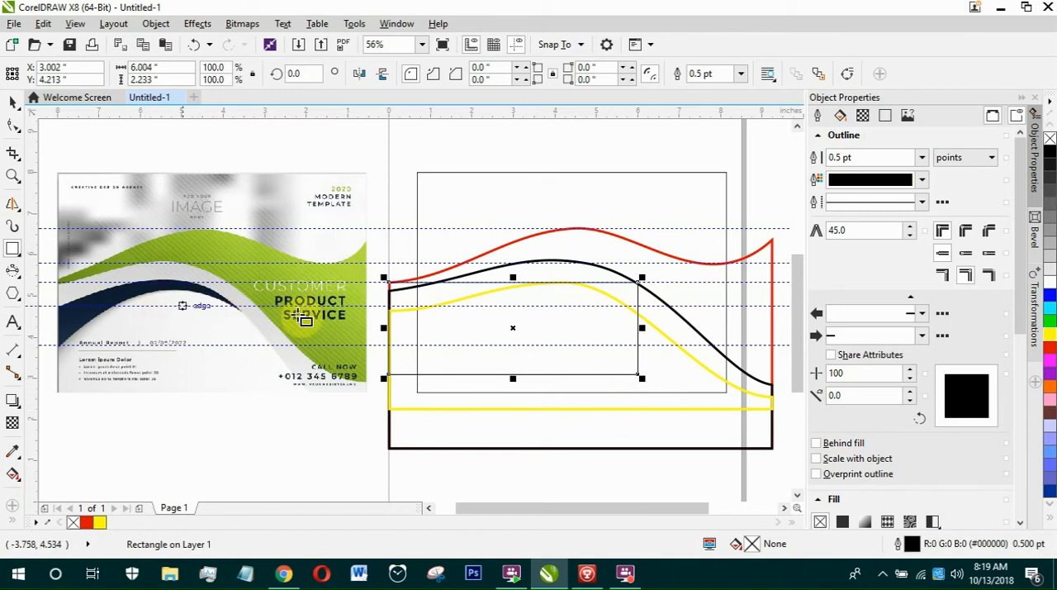
Give the new rectangle a 4.0 pt green outline and convert it to curves.
{"action": "left_click", "coordinate": [742, 74]}
{"action": "left_click", "coordinate": [705, 185]}
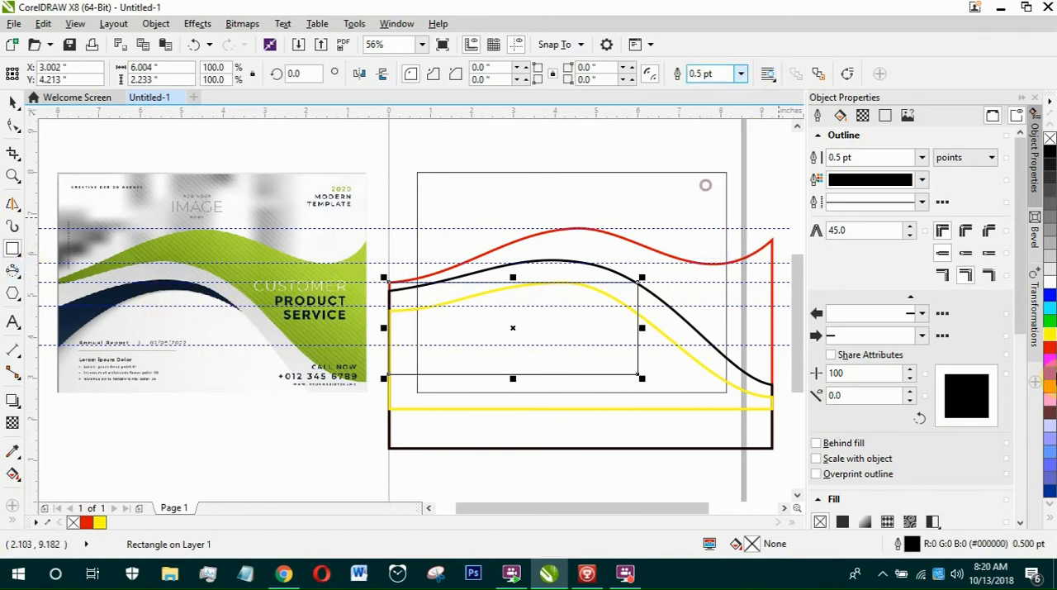
{"action": "right_click", "coordinate": [1051, 323]}
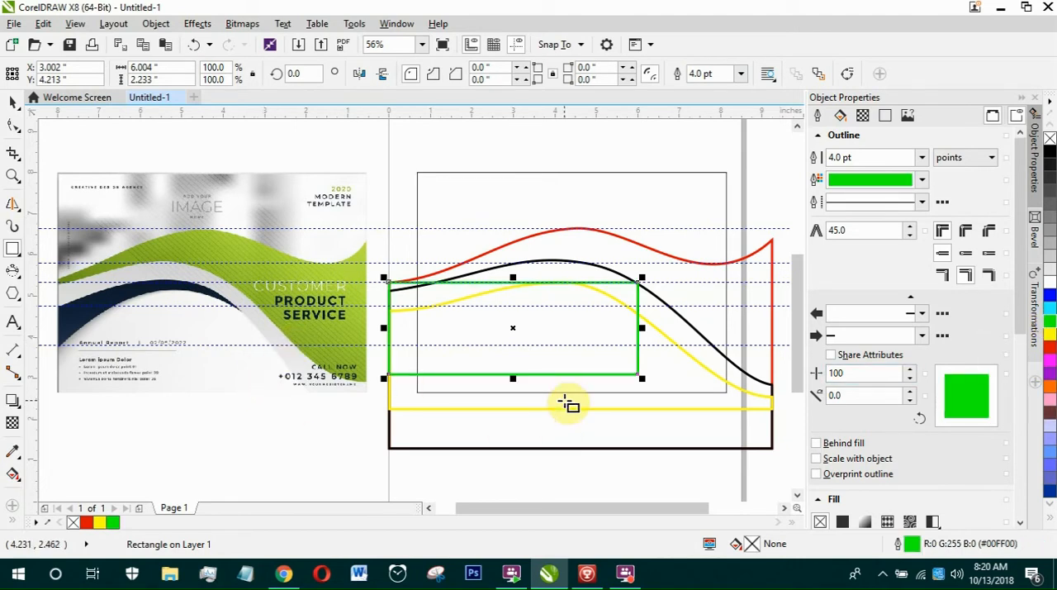
{"action": "key", "text": "ctrl+q"}
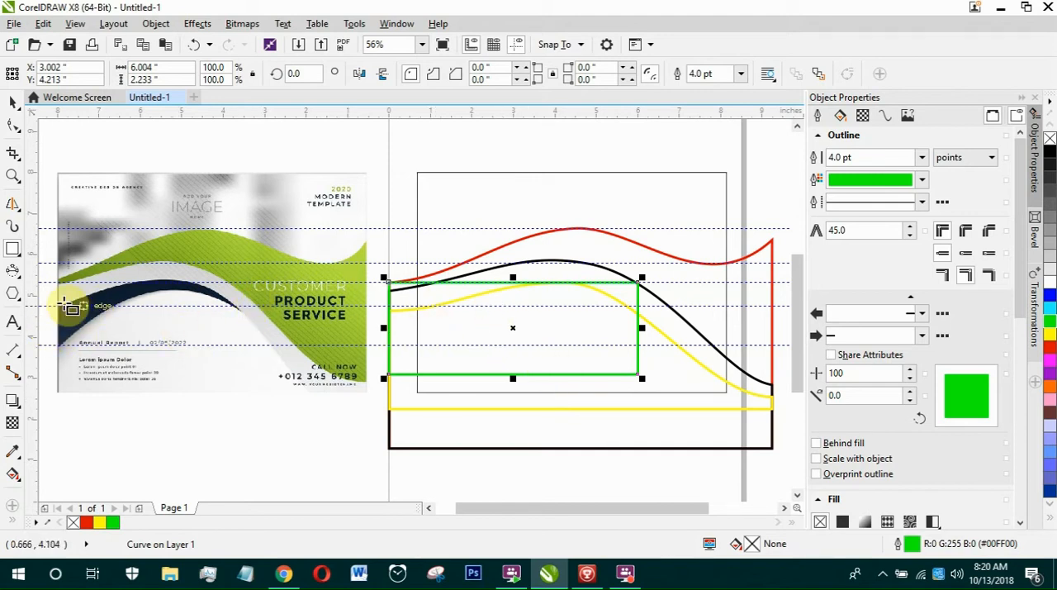
Lower the green rectangle's upper-left node onto the yellow curve's left end and convert its top edge to a curve.
{"action": "left_click", "coordinate": [12, 125]}
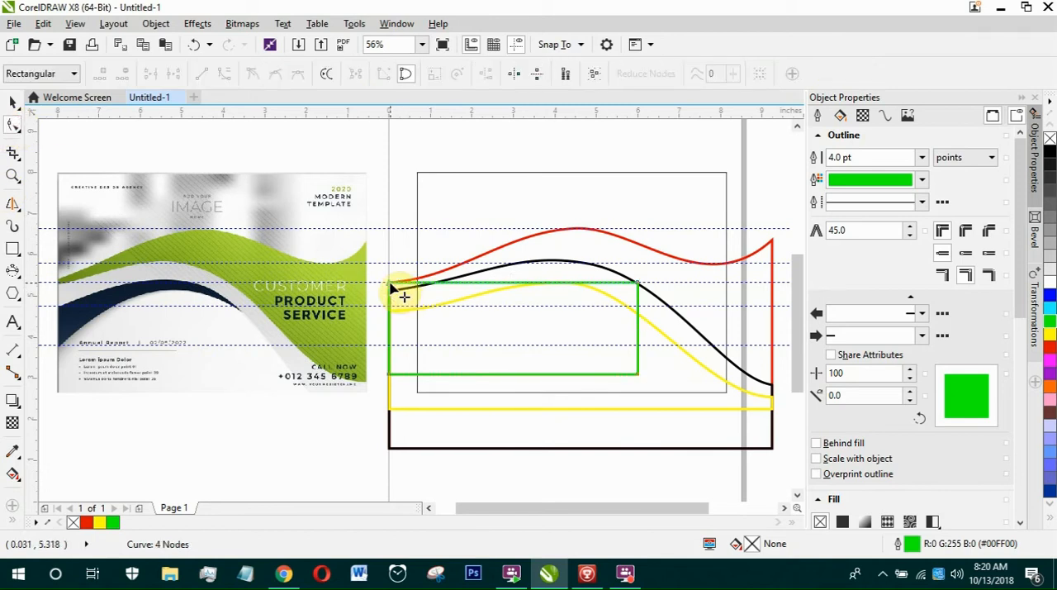
{"action": "left_click_drag", "start_coordinate": [390, 286], "coordinate": [390, 310]}
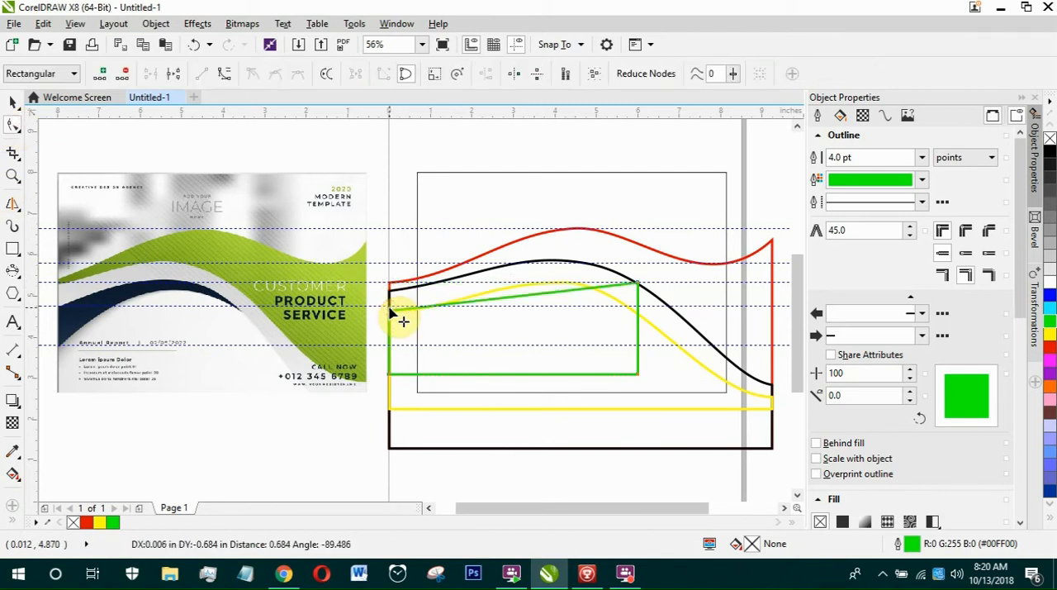
{"action": "left_click", "coordinate": [553, 294]}
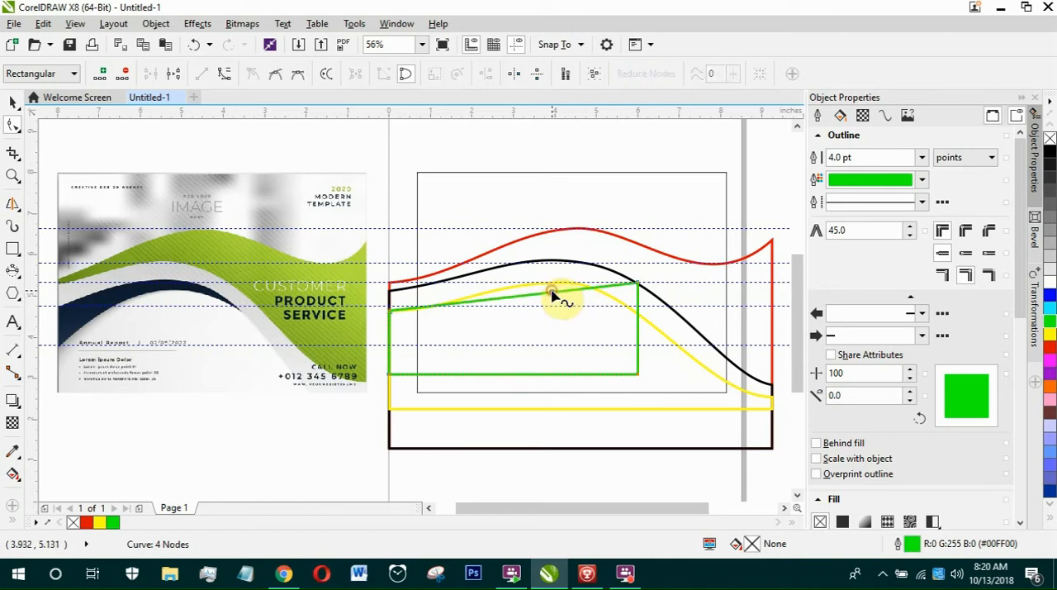
{"action": "right_click", "coordinate": [552, 293]}
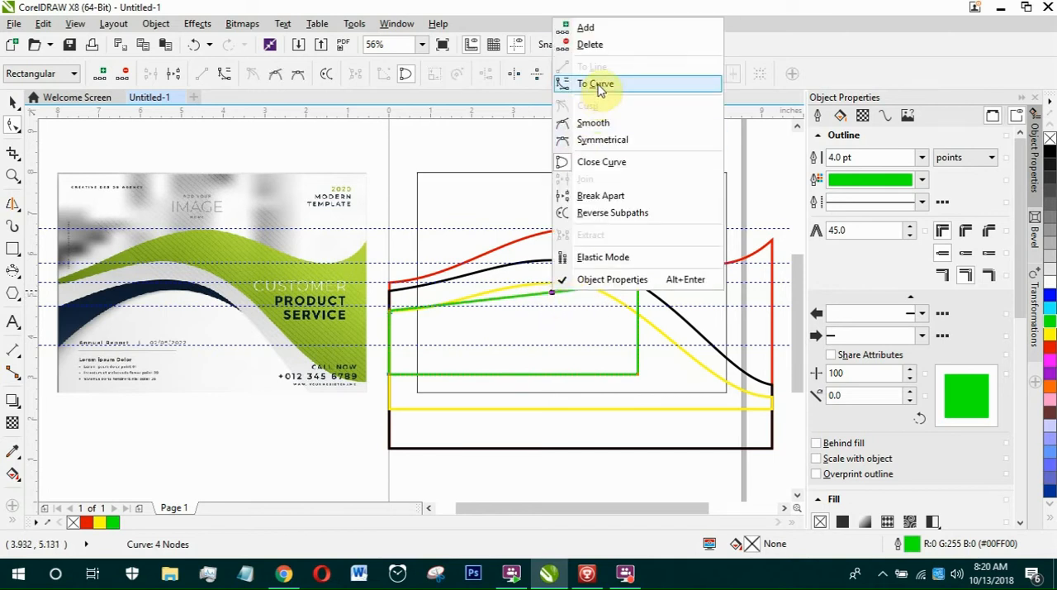
{"action": "key", "text": "Escape"}
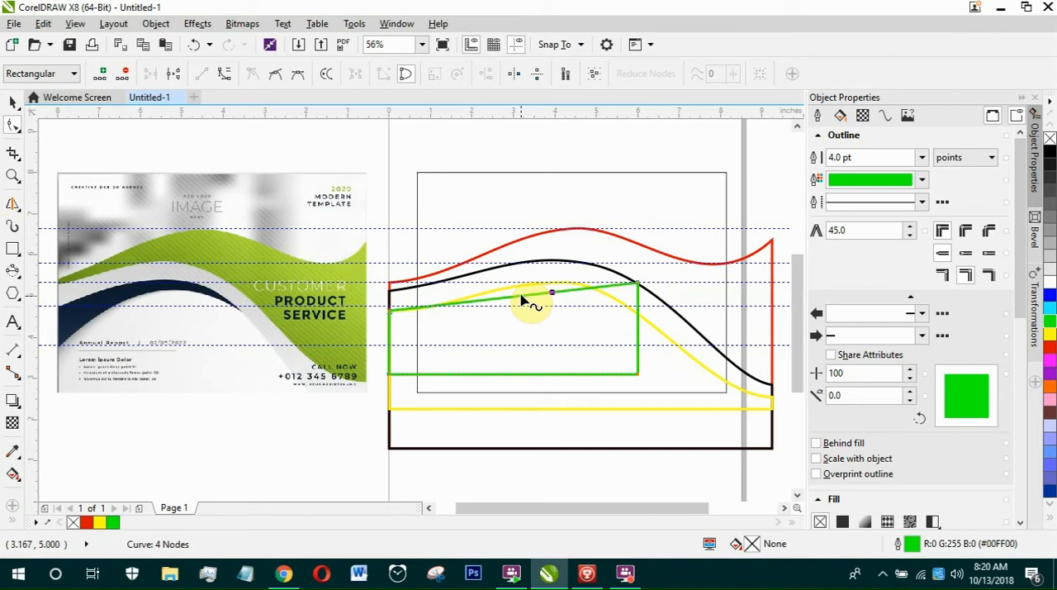
{"action": "left_click", "coordinate": [521, 295]}
{"action": "left_click", "coordinate": [227, 74]}
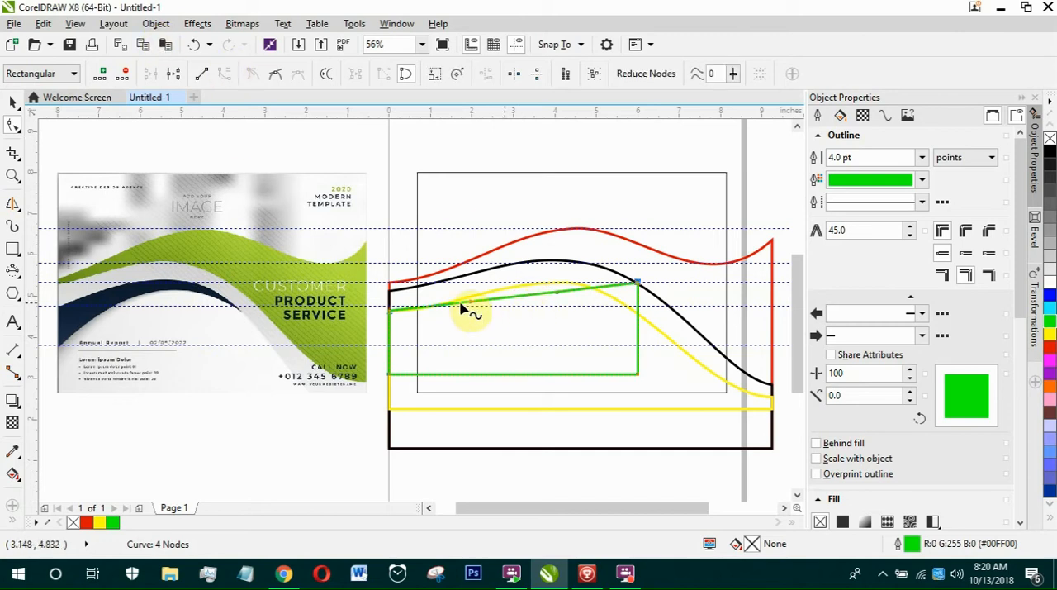
Add a node midway along the green shape's top edge and raise it onto the yellow curve near the crest.
{"action": "scroll", "coordinate": [403, 326], "scroll_direction": "up", "scroll_amount": 2}
{"action": "scroll", "coordinate": [395, 315], "scroll_direction": "down", "scroll_amount": 1}
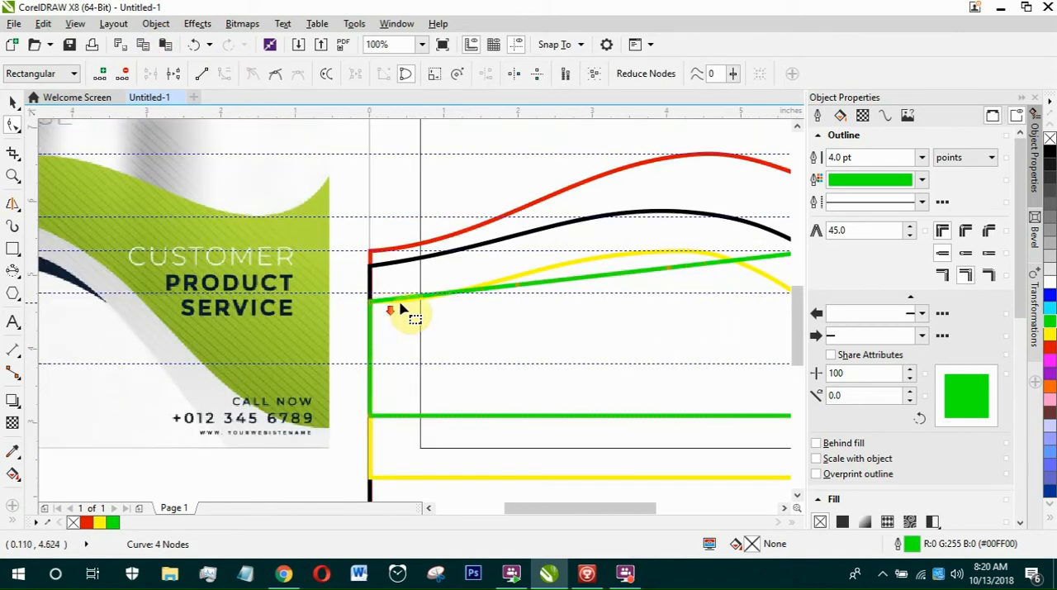
{"action": "scroll", "coordinate": [408, 312], "scroll_direction": "down", "scroll_amount": 1}
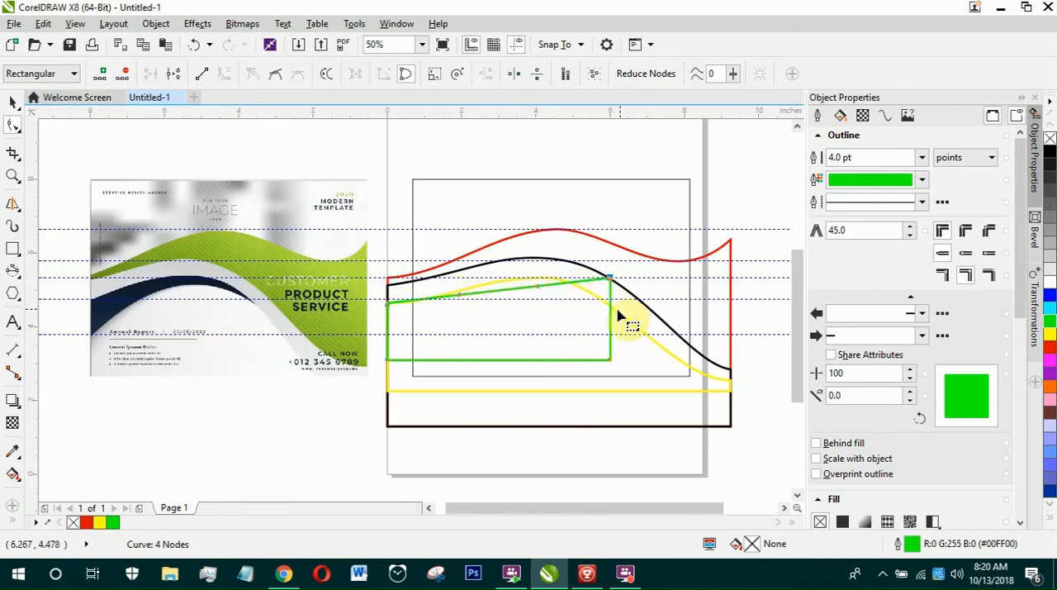
{"action": "scroll", "coordinate": [413, 312], "scroll_direction": "up", "scroll_amount": 3}
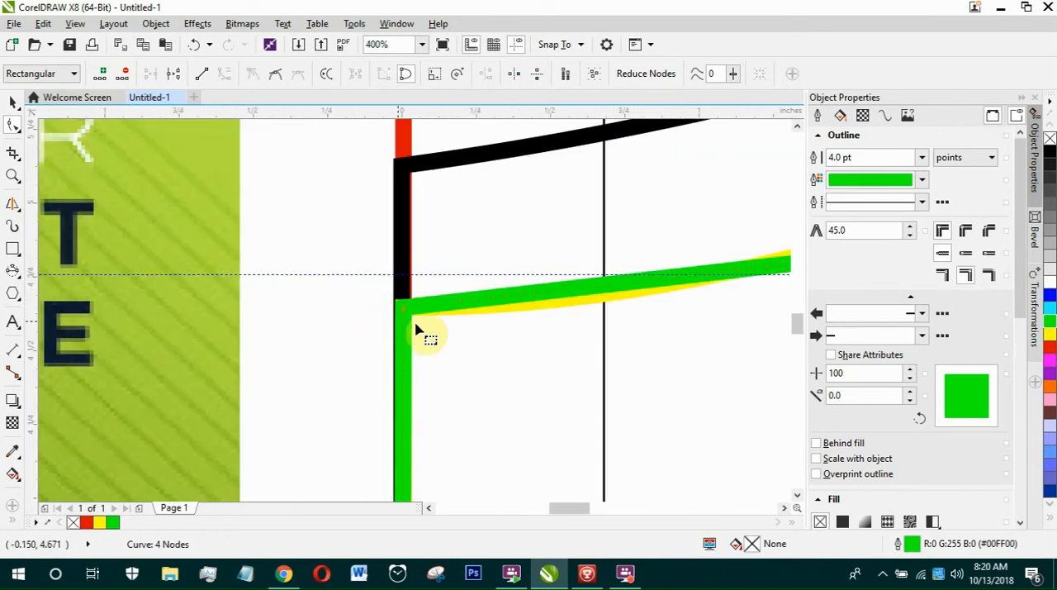
{"action": "scroll", "coordinate": [432, 319], "scroll_direction": "down", "scroll_amount": 2}
{"action": "scroll", "coordinate": [433, 315], "scroll_direction": "up", "scroll_amount": 1}
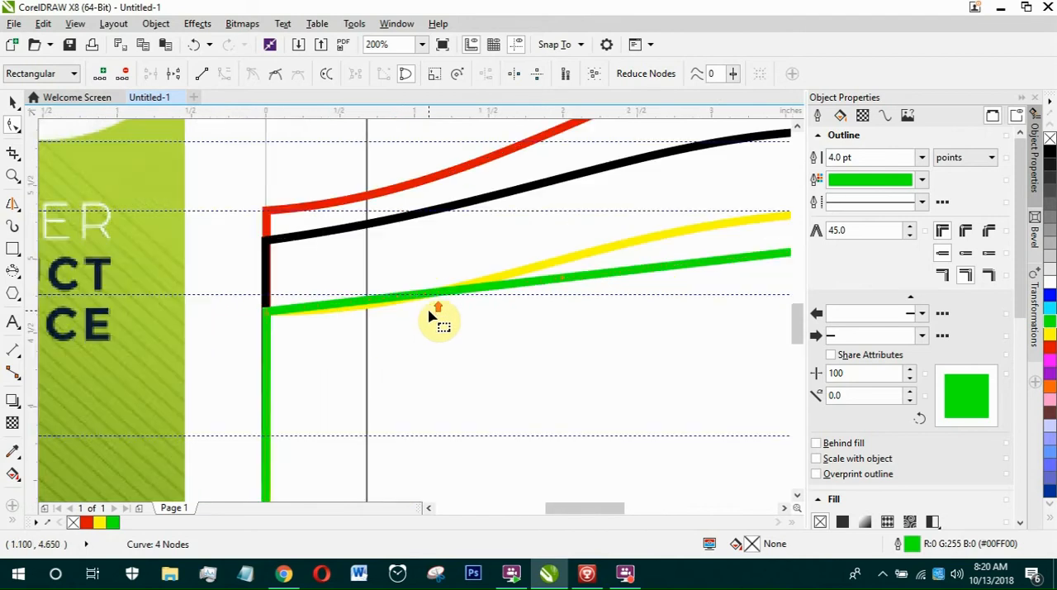
{"action": "scroll", "coordinate": [378, 287], "scroll_direction": "down", "scroll_amount": 1}
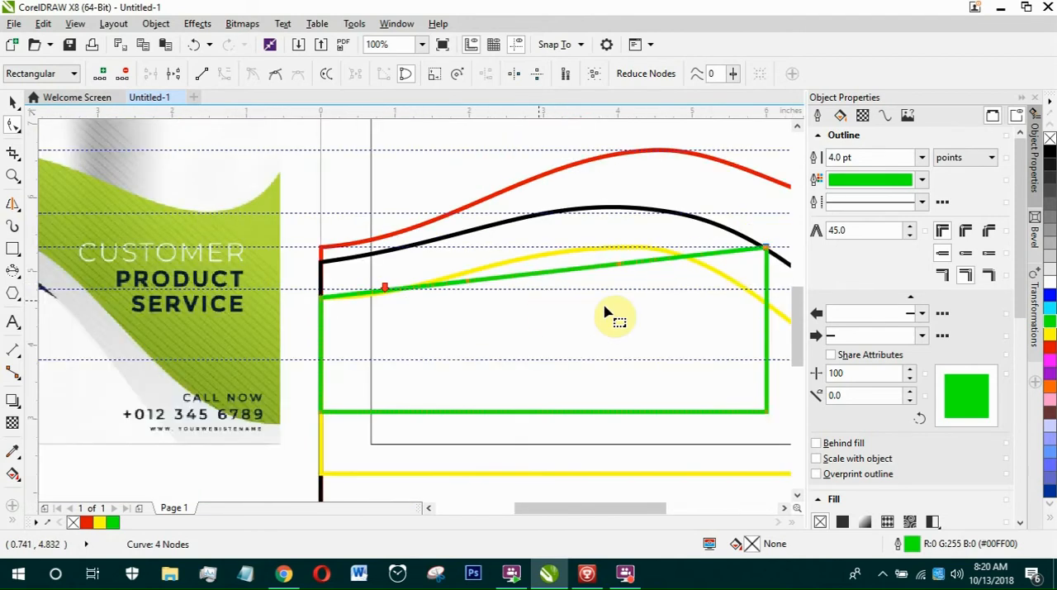
{"action": "left_click", "coordinate": [555, 276]}
{"action": "left_click_drag", "start_coordinate": [555, 275], "coordinate": [563, 255]}
{"action": "scroll", "coordinate": [471, 290], "scroll_direction": "up", "scroll_amount": 2}
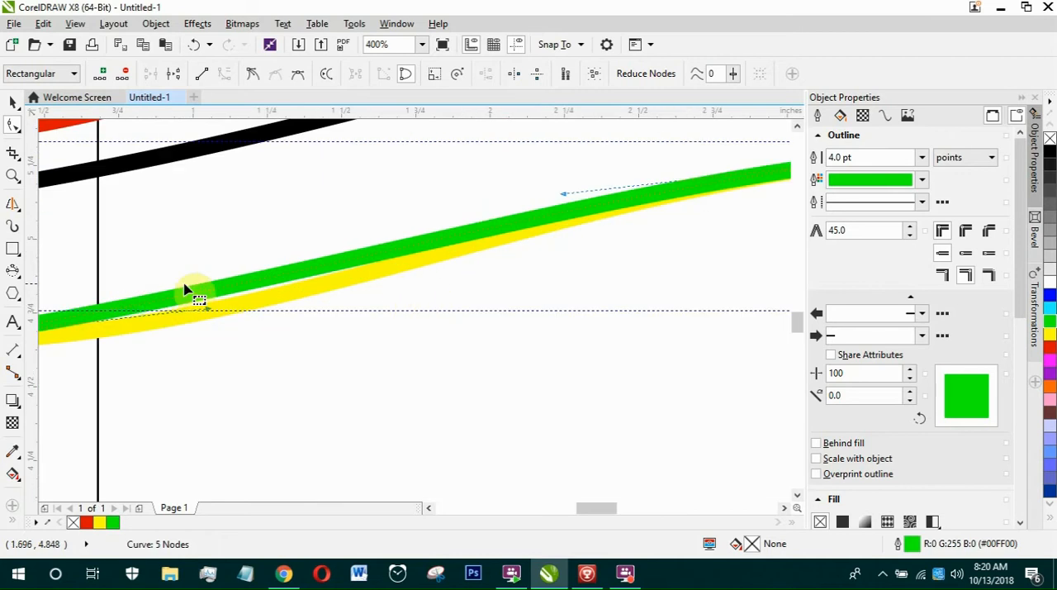
Angle the green curve's left-end handle slightly downward so the curve follows the yellow one.
{"action": "scroll", "coordinate": [283, 318], "scroll_direction": "down", "scroll_amount": 1}
{"action": "scroll", "coordinate": [95, 351], "scroll_direction": "up", "scroll_amount": 1}
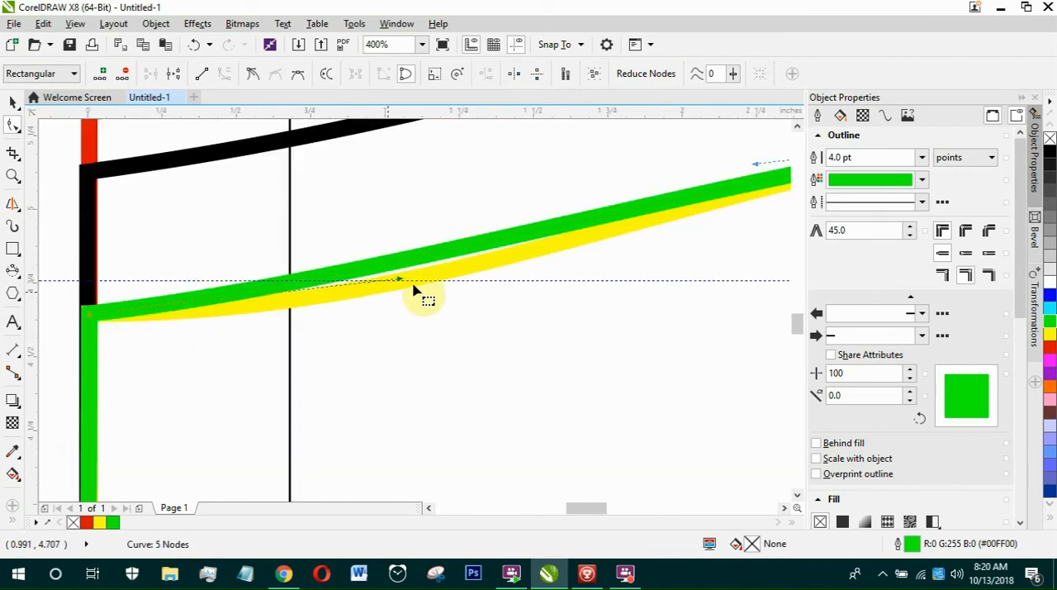
{"action": "left_click_drag", "start_coordinate": [399, 282], "coordinate": [386, 332]}
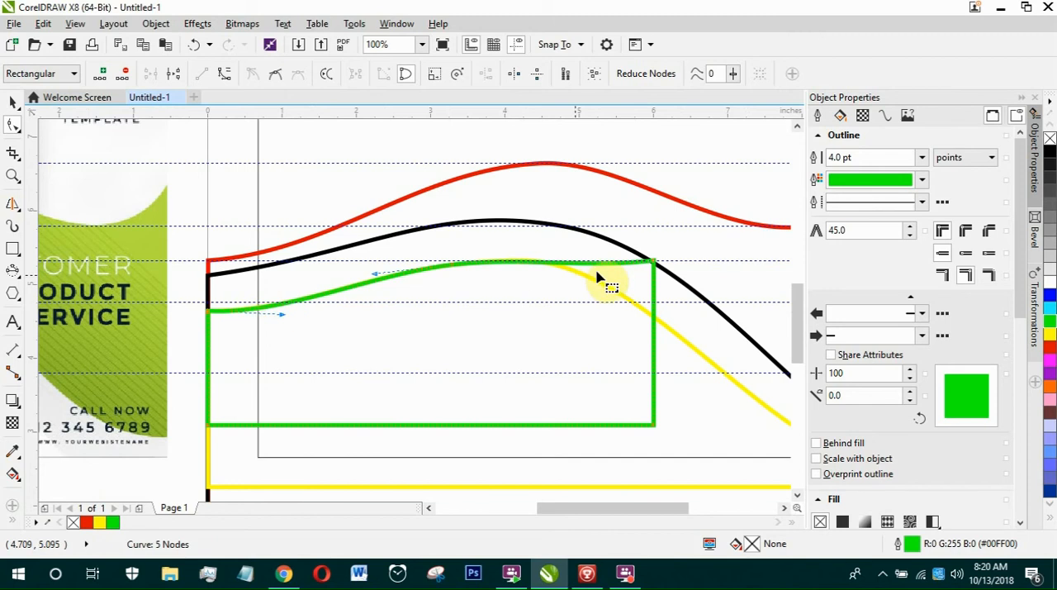
Lower the green shape's upper-right node onto the yellow curve and aim its handle up and inward toward the crest guideline.
{"action": "scroll", "coordinate": [639, 266], "scroll_direction": "up", "scroll_amount": 1}
{"action": "scroll", "coordinate": [643, 275], "scroll_direction": "down", "scroll_amount": 1}
{"action": "scroll", "coordinate": [642, 276], "scroll_direction": "down", "scroll_amount": 1}
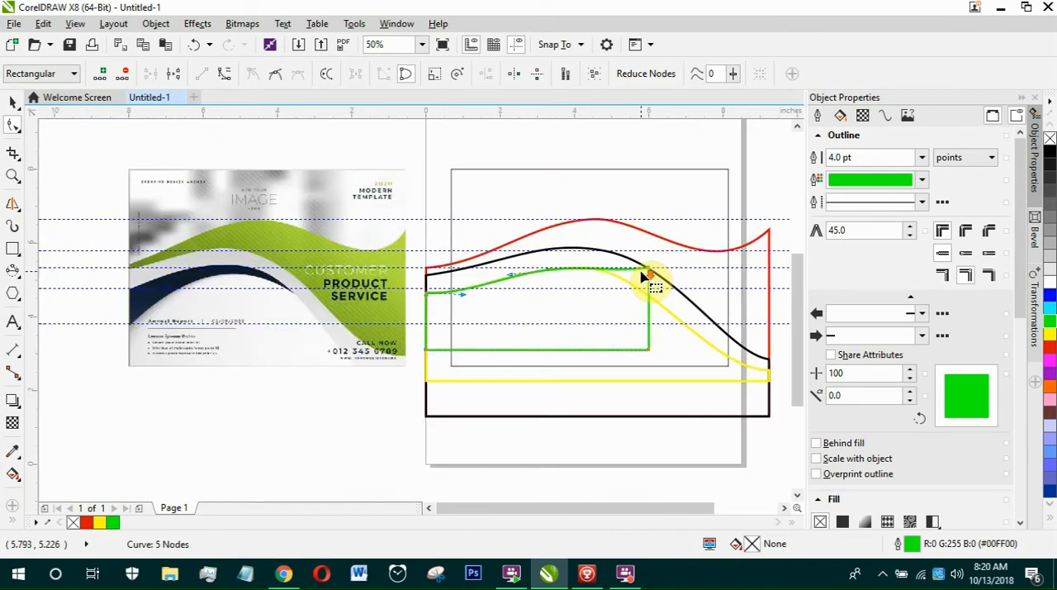
{"action": "scroll", "coordinate": [655, 286], "scroll_direction": "up", "scroll_amount": 1}
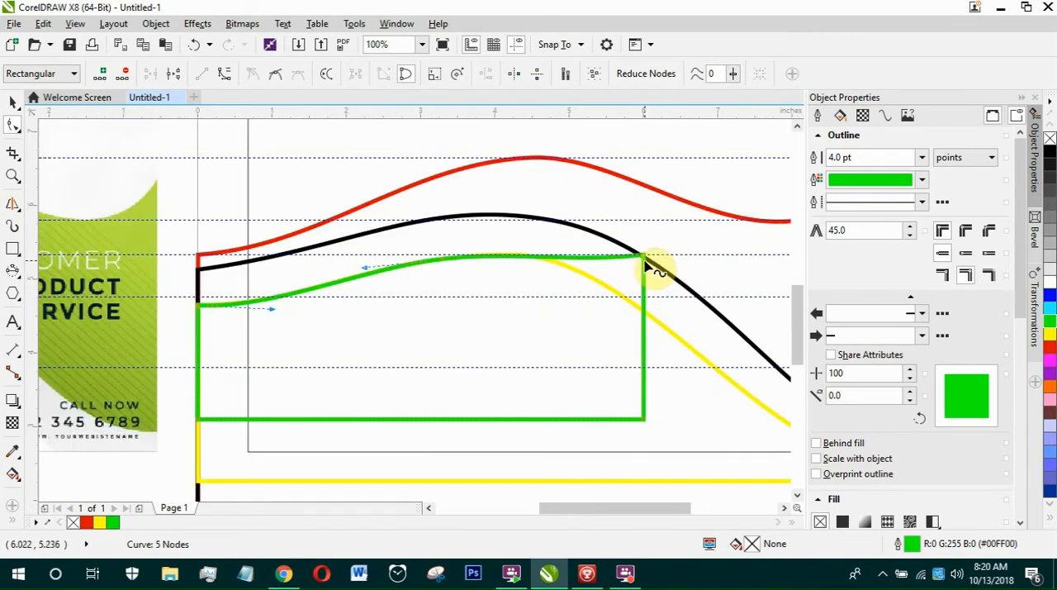
{"action": "left_click_drag", "start_coordinate": [646, 256], "coordinate": [581, 257]}
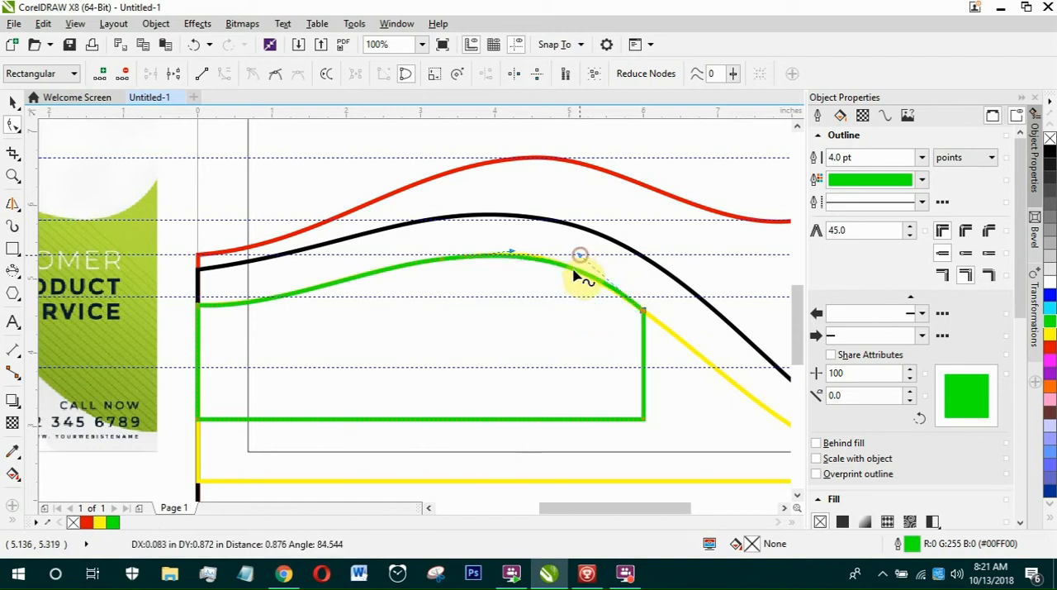
Fine-tune the facing handles of the green curve's crest and right-end nodes to fit the yellow curve between them.
{"action": "scroll", "coordinate": [542, 262], "scroll_direction": "up", "scroll_amount": 1}
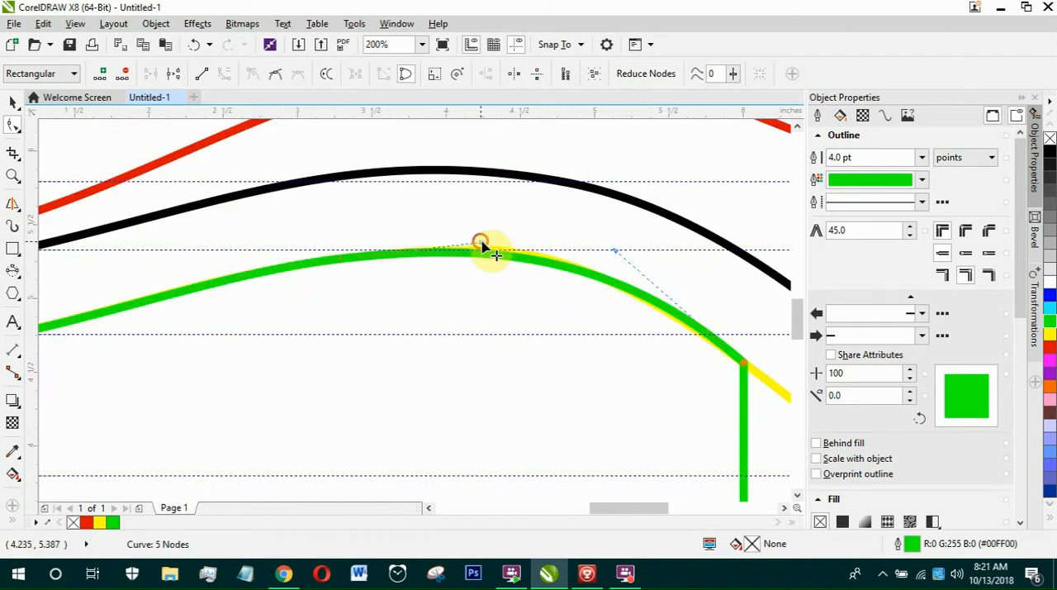
{"action": "mouse_move", "coordinate": [481, 246]}
{"action": "left_mouse_down"}
{"action": "mouse_move", "coordinate": [526, 243]}
{"action": "mouse_move", "coordinate": [479, 247]}
{"action": "left_mouse_up"}
{"action": "scroll", "coordinate": [479, 248], "scroll_direction": "down", "scroll_amount": 1}
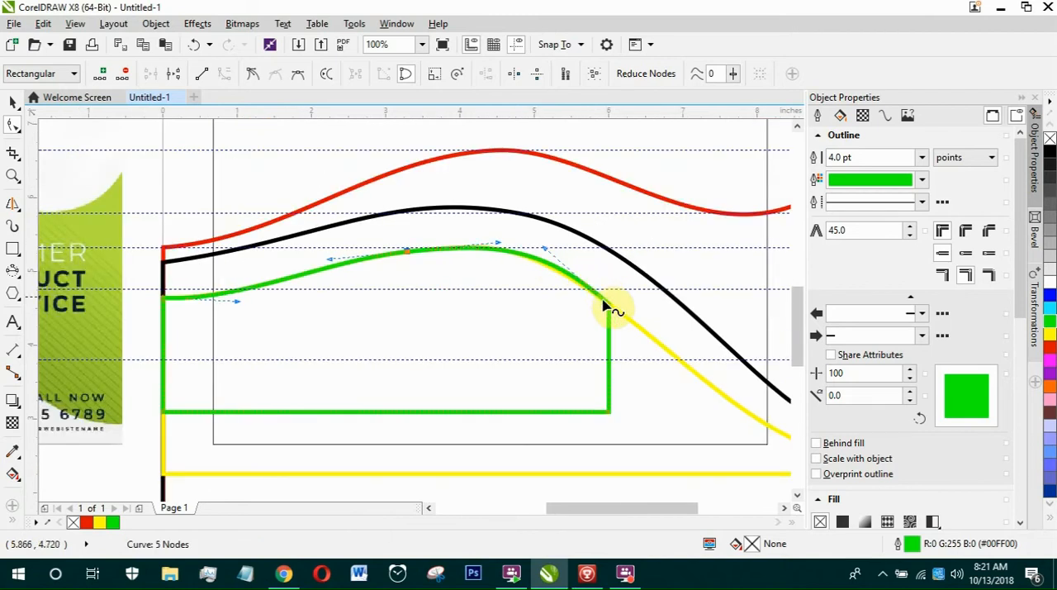
{"action": "left_click", "coordinate": [547, 253]}
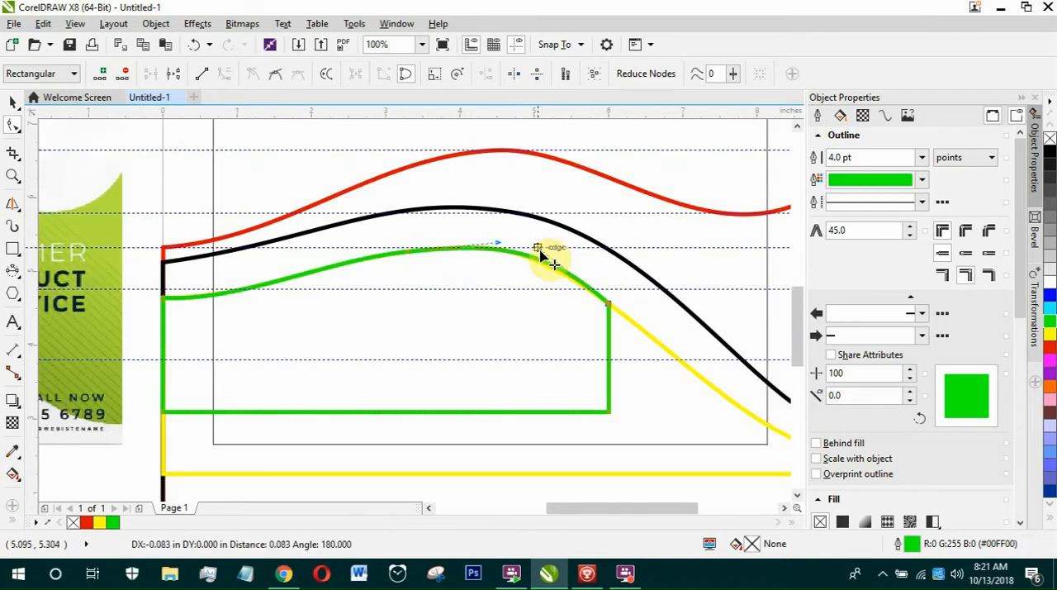
{"action": "scroll", "coordinate": [599, 290], "scroll_direction": "up", "scroll_amount": 3}
{"action": "scroll", "coordinate": [545, 239], "scroll_direction": "down", "scroll_amount": 2}
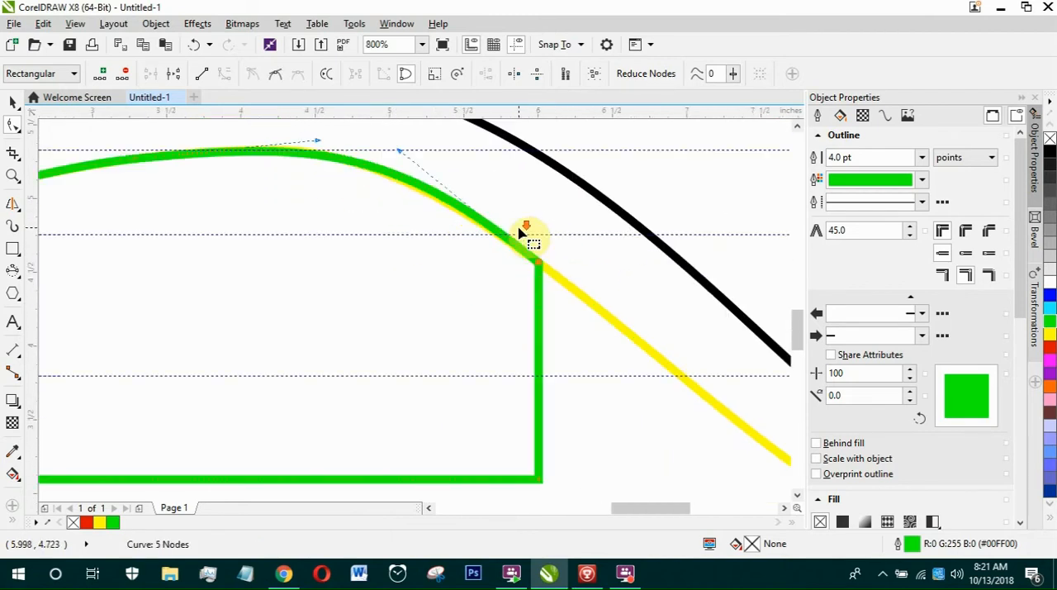
{"action": "left_click_drag", "start_coordinate": [401, 150], "coordinate": [406, 160]}
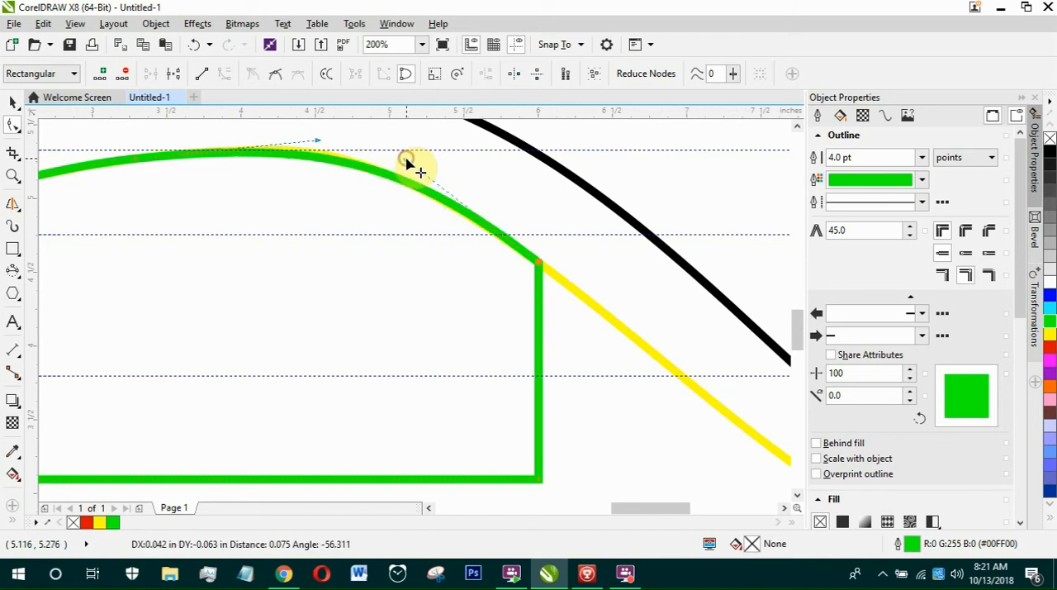
{"action": "scroll", "coordinate": [318, 140], "scroll_direction": "up", "scroll_amount": 2}
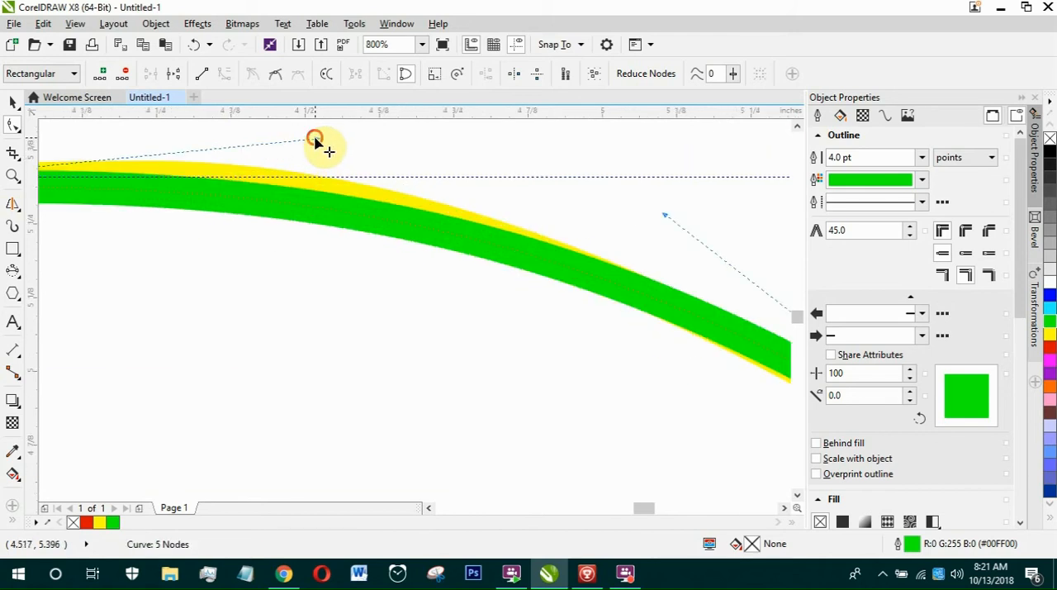
{"action": "left_click_drag", "start_coordinate": [314, 138], "coordinate": [323, 125]}
{"action": "scroll", "coordinate": [328, 179], "scroll_direction": "down", "scroll_amount": 1}
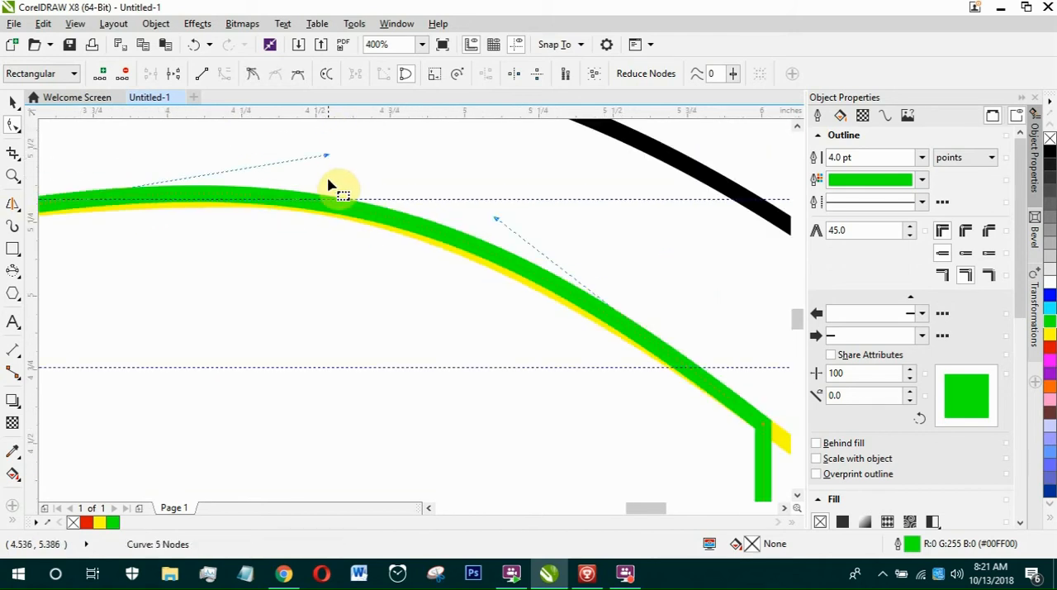
{"action": "left_click_drag", "start_coordinate": [323, 157], "coordinate": [368, 166]}
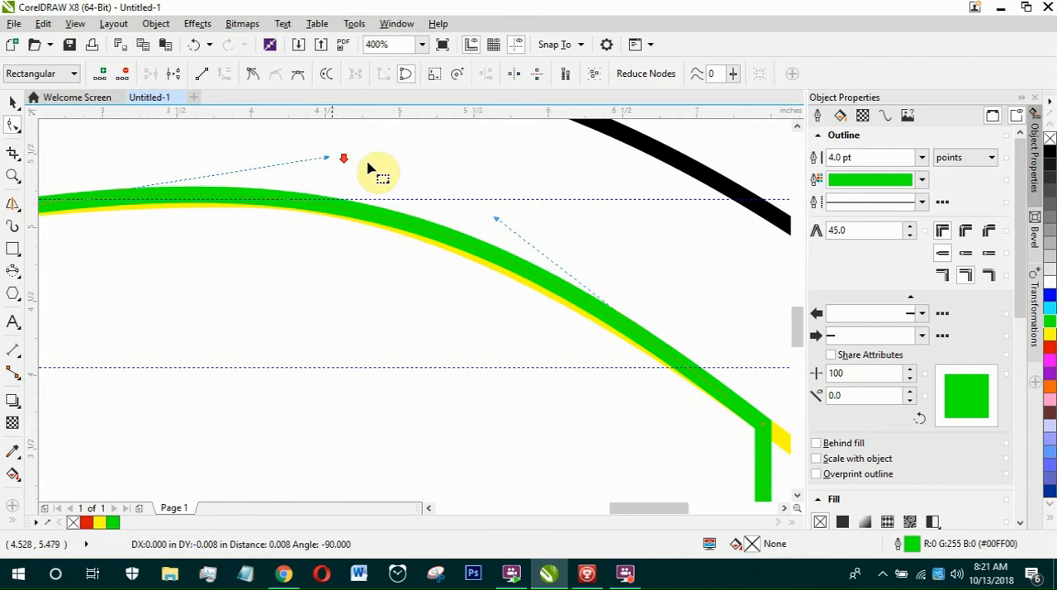
Check how closely the green curve follows the yellow curve from the left end to the crest.
{"action": "scroll", "coordinate": [377, 172], "scroll_direction": "down", "scroll_amount": 2}
{"action": "scroll", "coordinate": [278, 205], "scroll_direction": "up", "scroll_amount": 2}
{"action": "scroll", "coordinate": [208, 201], "scroll_direction": "down", "scroll_amount": 2}
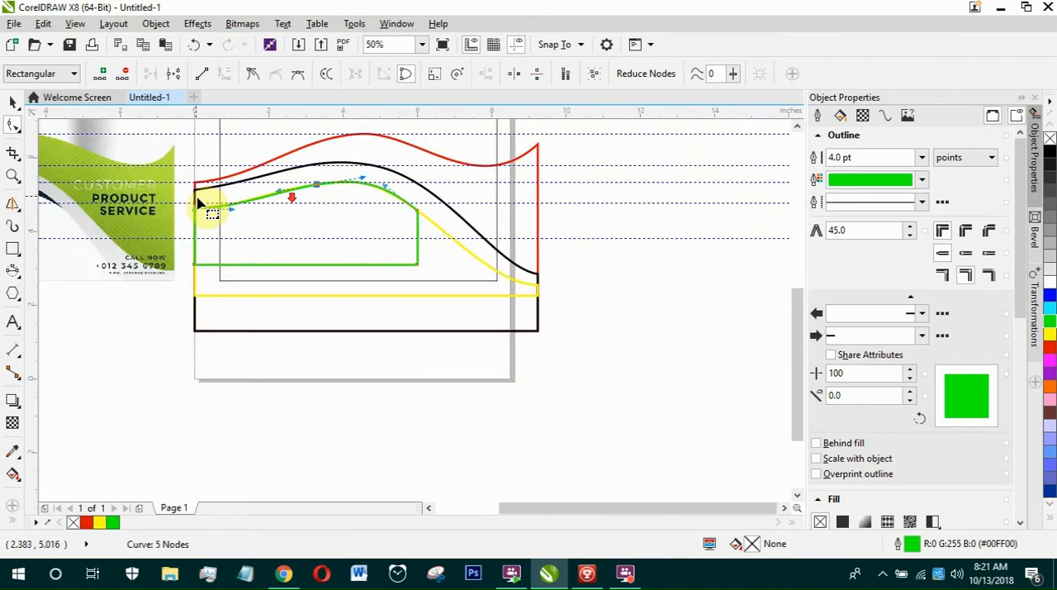
{"action": "scroll", "coordinate": [220, 224], "scroll_direction": "up", "scroll_amount": 1}
{"action": "scroll", "coordinate": [283, 184], "scroll_direction": "up", "scroll_amount": 2}
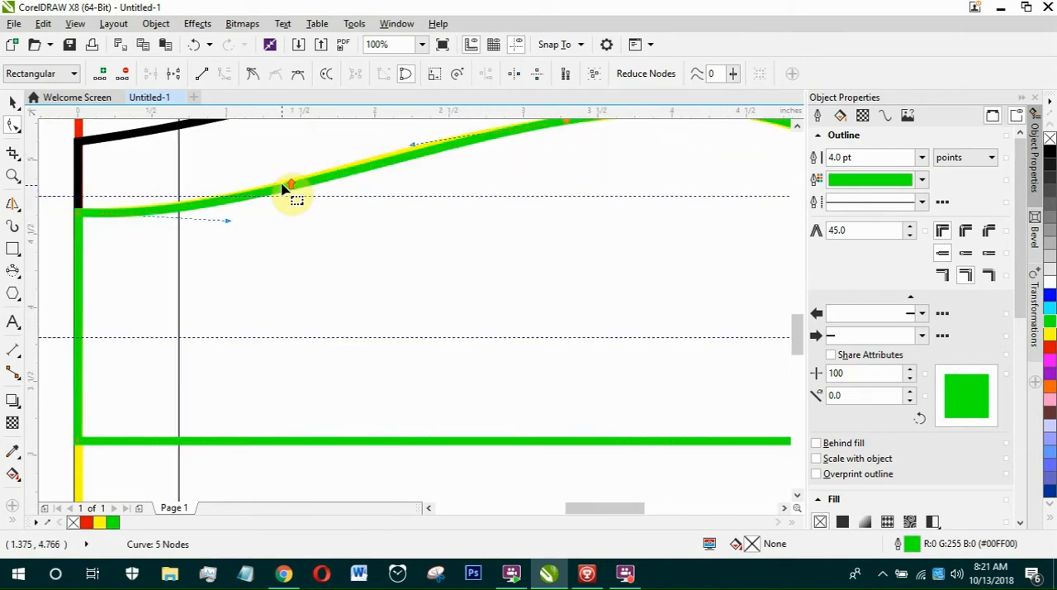
{"action": "scroll", "coordinate": [285, 190], "scroll_direction": "down", "scroll_amount": 2}
{"action": "scroll", "coordinate": [283, 190], "scroll_direction": "down", "scroll_amount": 3}
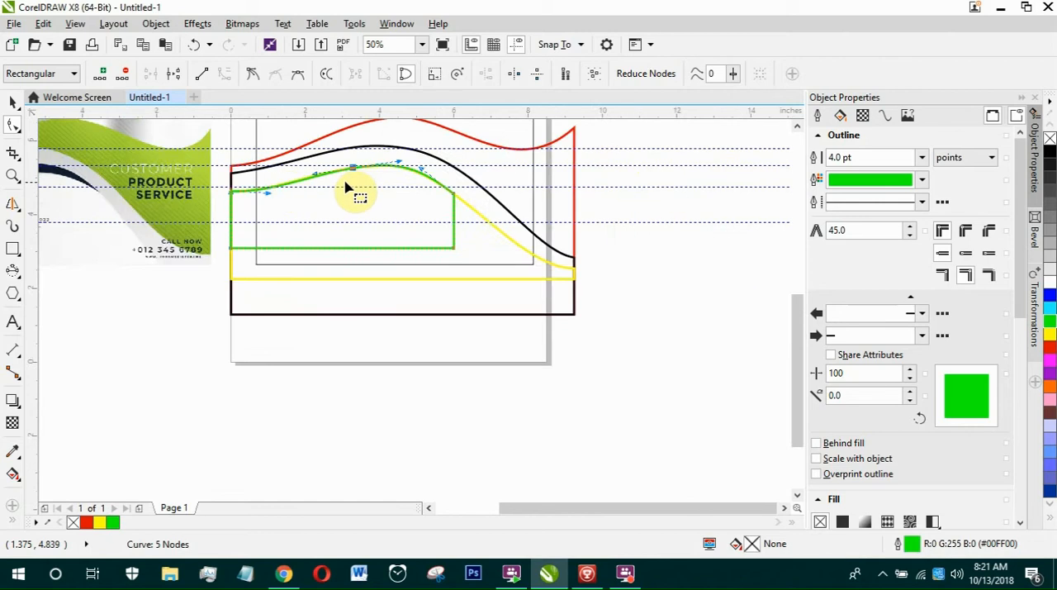
{"action": "scroll", "coordinate": [248, 169], "scroll_direction": "up", "scroll_amount": 2}
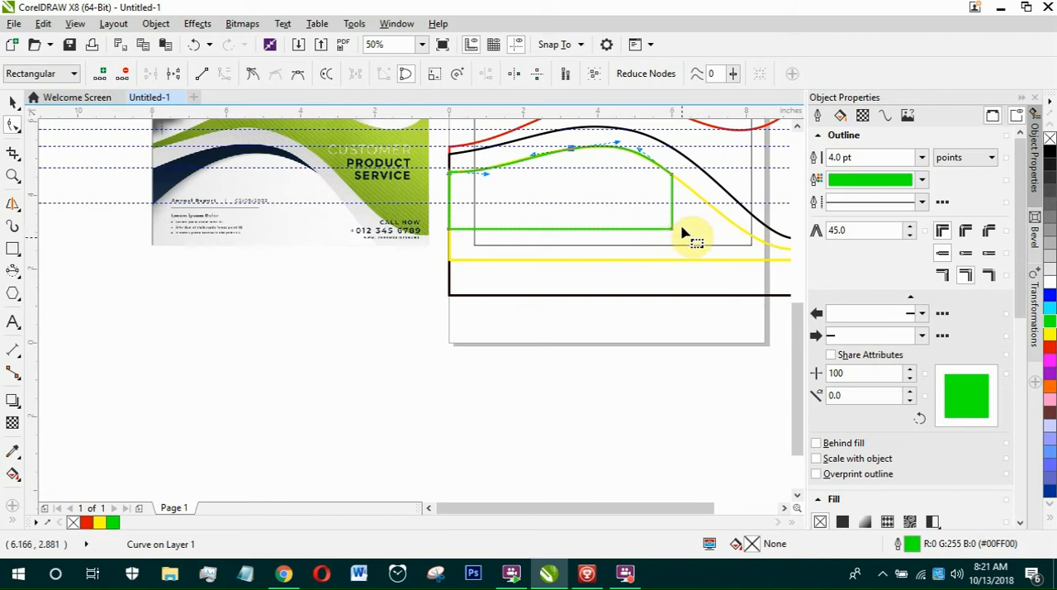
Delete the green shape's lower-right corner node.
{"action": "scroll", "coordinate": [682, 234], "scroll_direction": "up", "scroll_amount": 2}
{"action": "scroll", "coordinate": [642, 251], "scroll_direction": "down", "scroll_amount": 1}
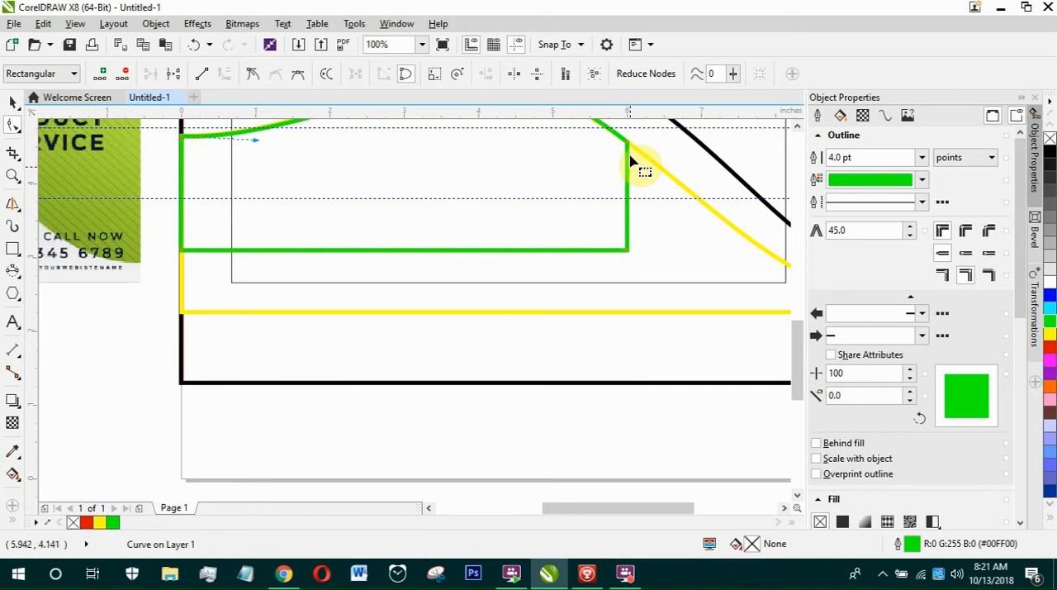
{"action": "left_click", "coordinate": [627, 204]}
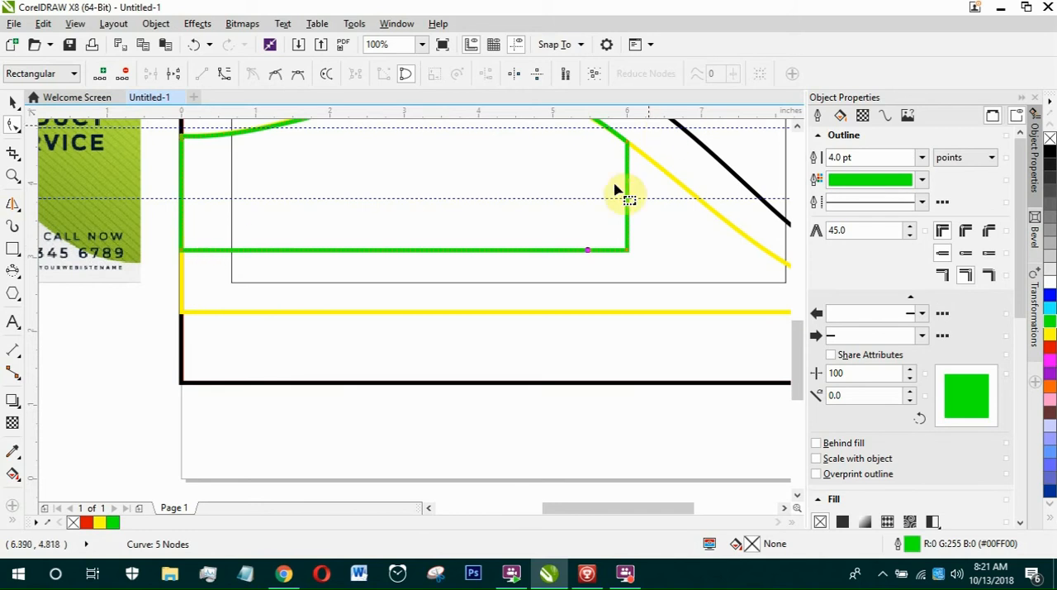
{"action": "left_click", "coordinate": [627, 250]}
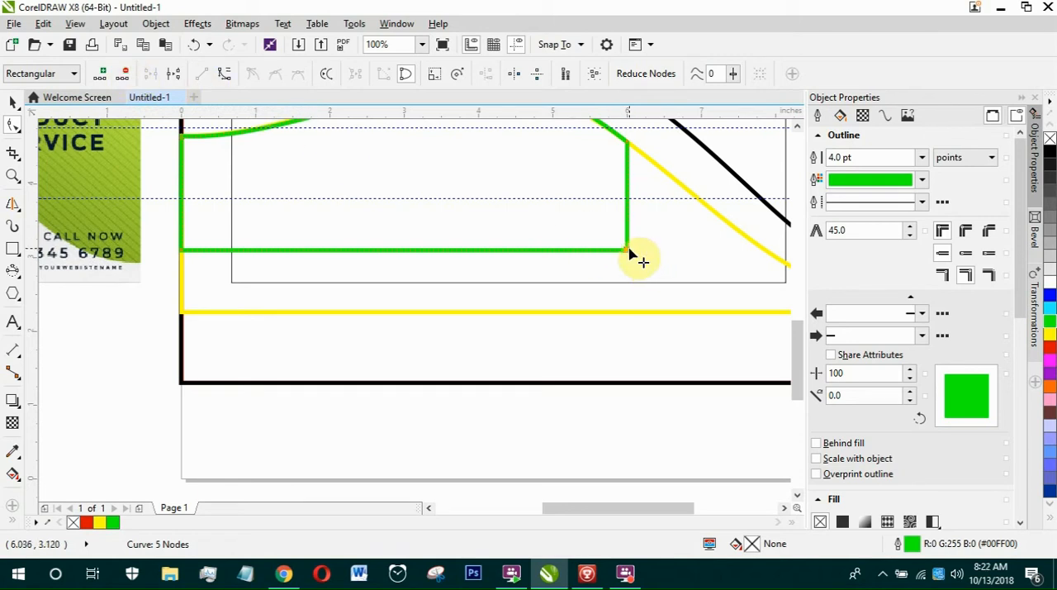
{"action": "key", "text": "Delete"}
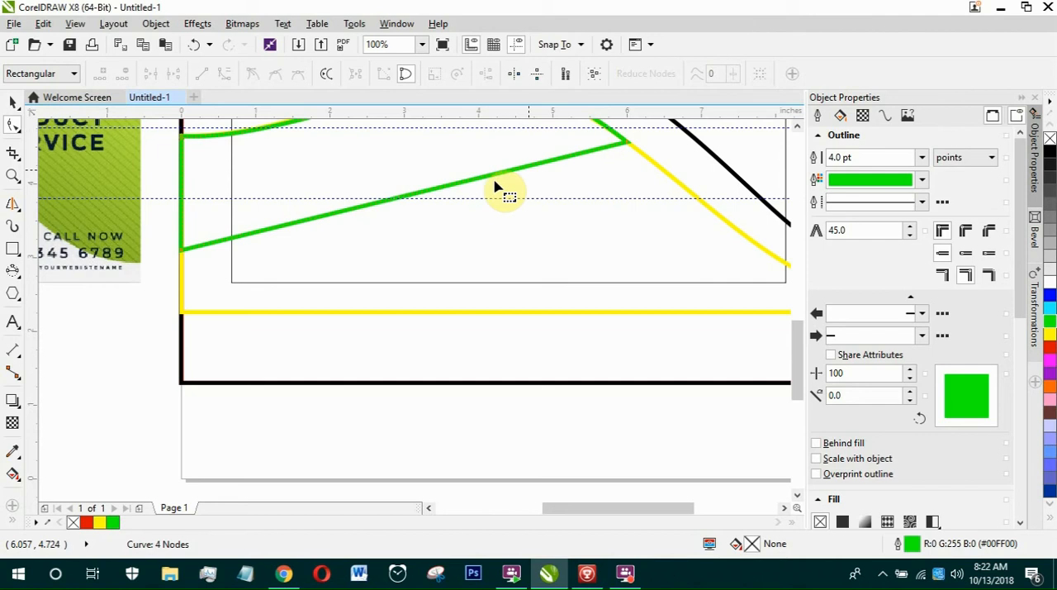
{"action": "scroll", "coordinate": [545, 219], "scroll_direction": "down", "scroll_amount": 2}
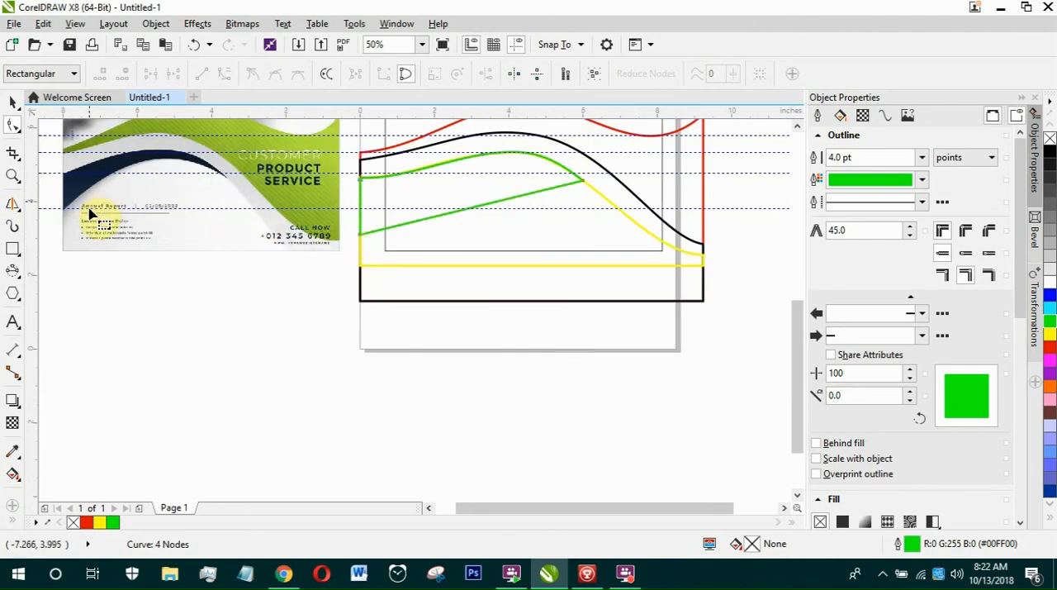
{"action": "left_click_drag", "start_coordinate": [361, 231], "coordinate": [361, 208]}
{"action": "left_click", "coordinate": [361, 200]}
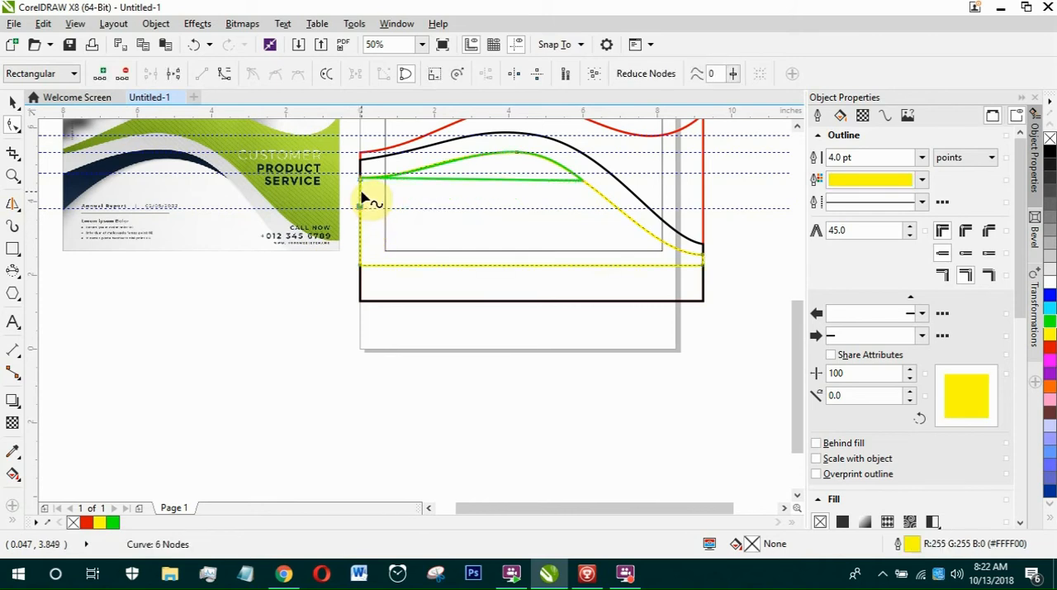
{"action": "key", "text": "ctrl+z"}
Raise the green shape's lower-left node to the lowest horizontal guideline.
{"action": "left_click", "coordinate": [381, 211]}
{"action": "scroll", "coordinate": [349, 212], "scroll_direction": "up", "scroll_amount": 3}
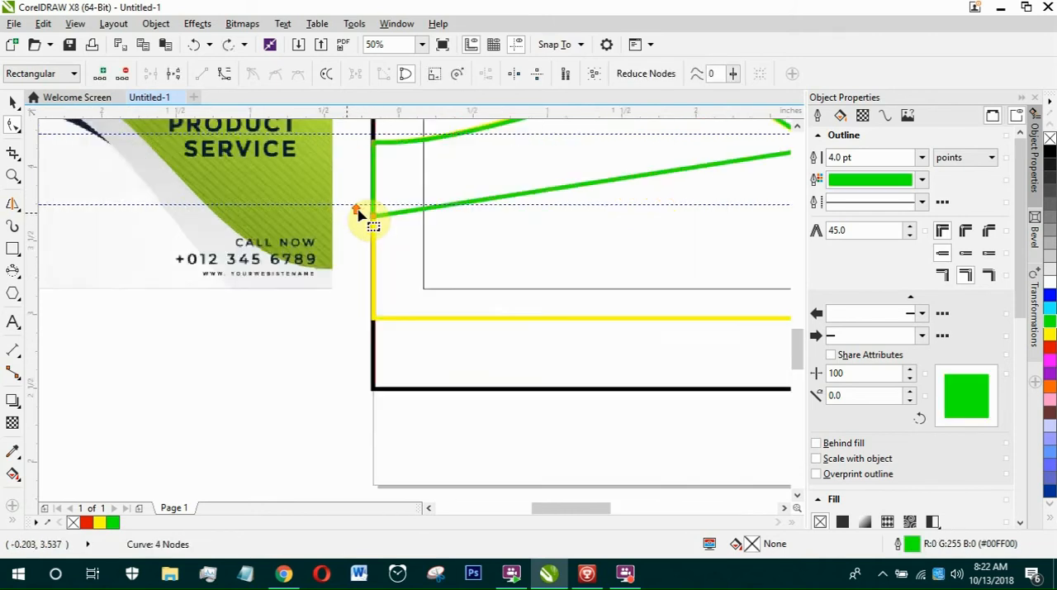
{"action": "left_click_drag", "start_coordinate": [447, 238], "coordinate": [450, 183]}
{"action": "scroll", "coordinate": [350, 241], "scroll_direction": "down", "scroll_amount": 3}
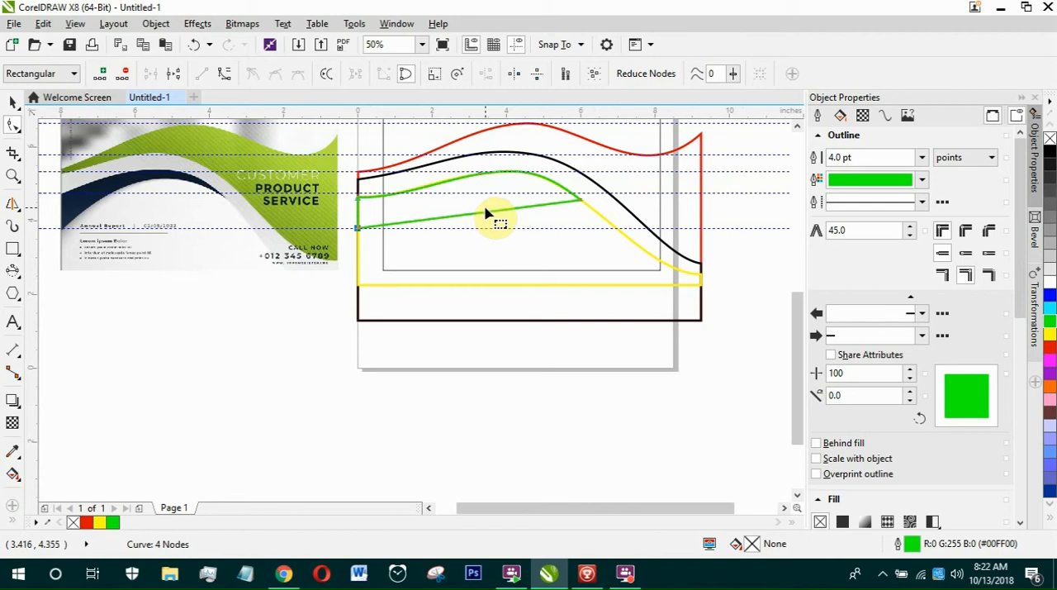
Convert the green shape's straight lower edge to a curve and bend it upward into an arch beneath the upper curve.
{"action": "right_click", "coordinate": [486, 214]}
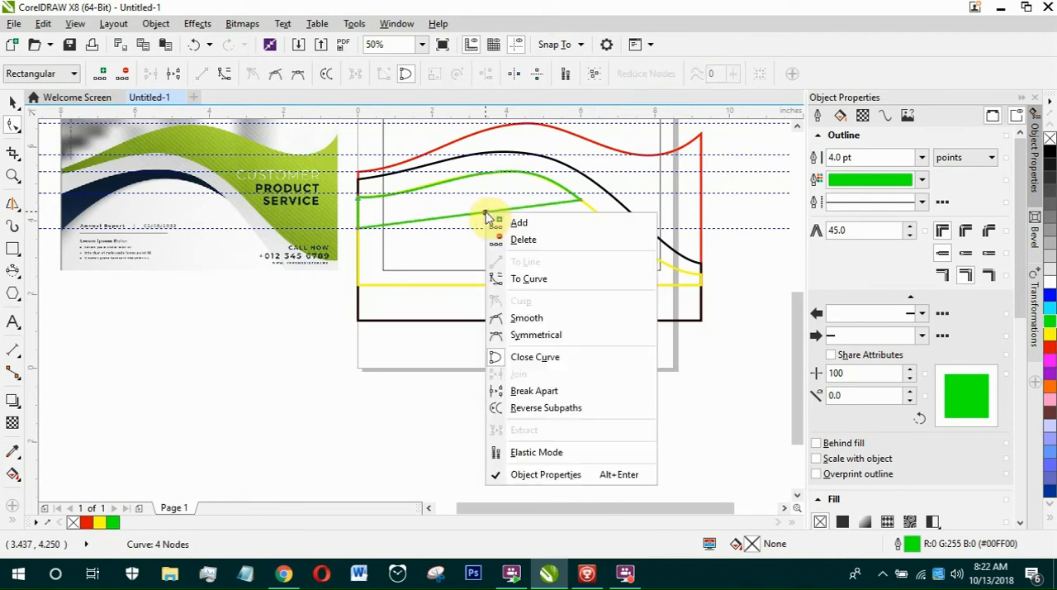
{"action": "left_click", "coordinate": [531, 276]}
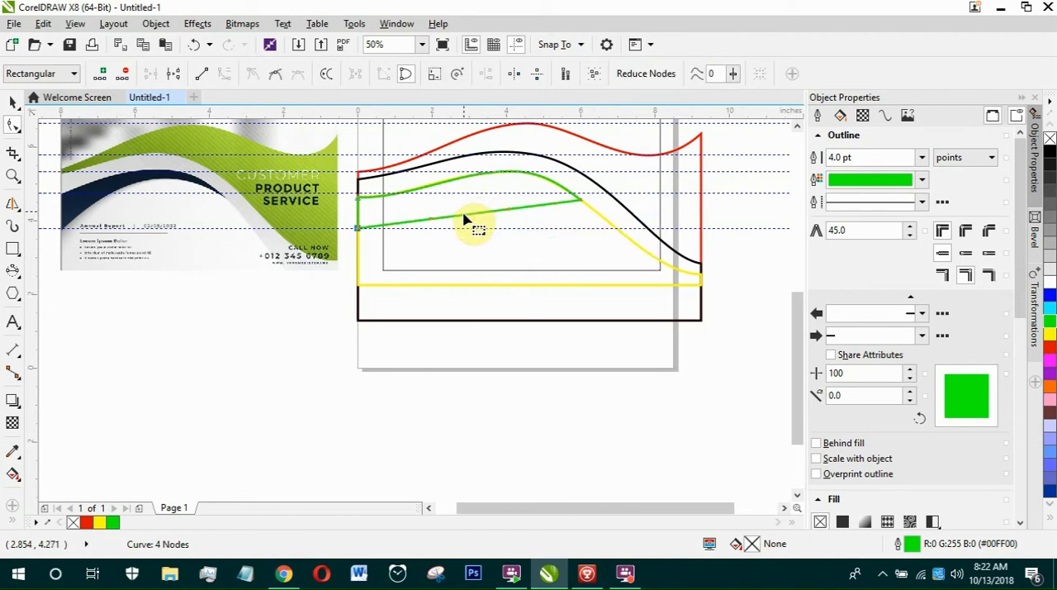
{"action": "left_click_drag", "start_coordinate": [476, 215], "coordinate": [497, 189]}
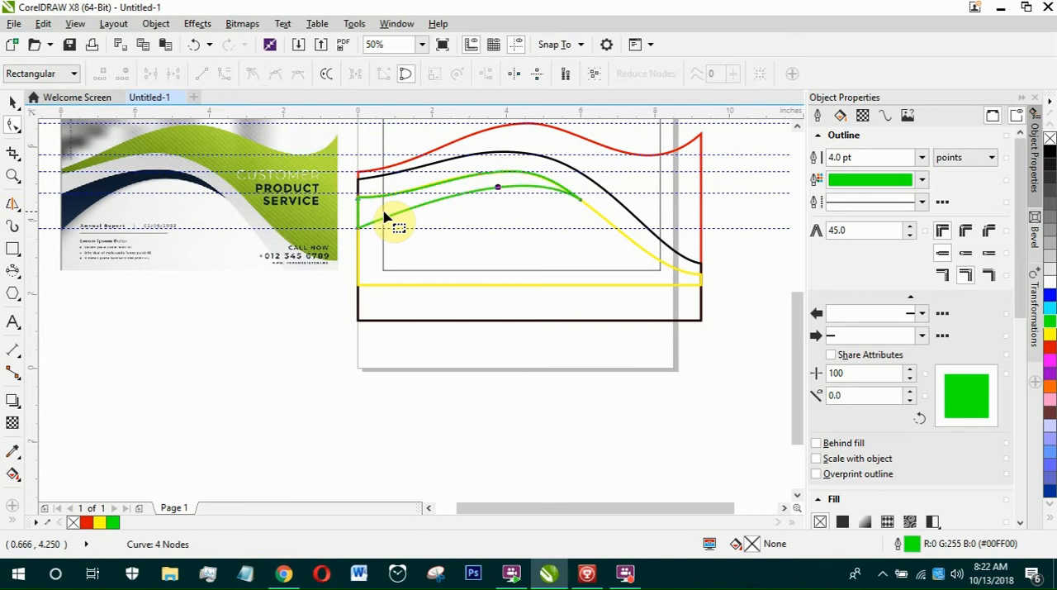
Move the green shape's lower-left node straight down about 0.12 in, just below the lowest guideline.
{"action": "scroll", "coordinate": [389, 226], "scroll_direction": "up", "scroll_amount": 2}
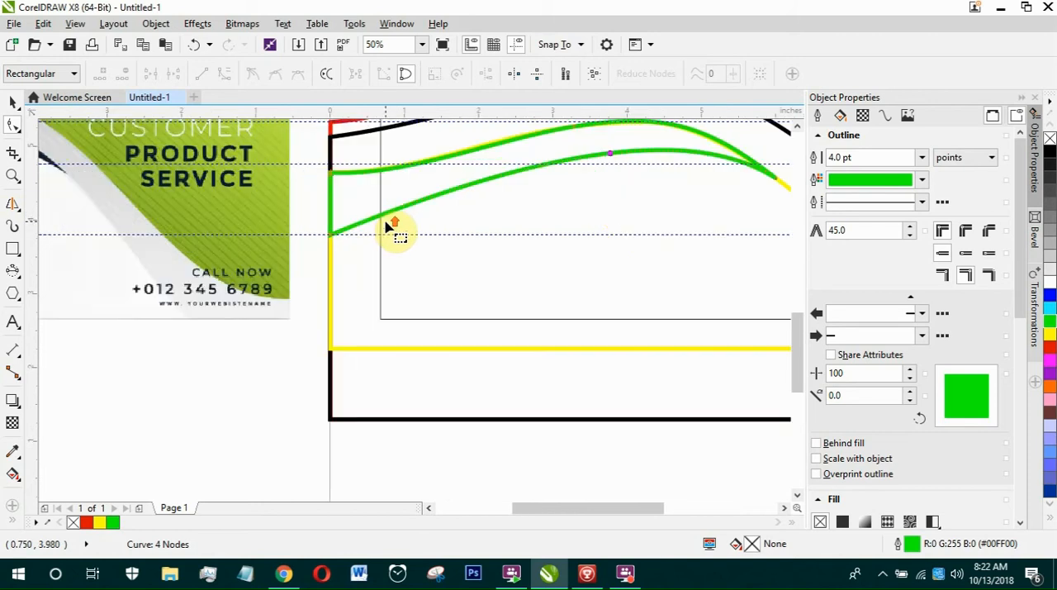
{"action": "left_click", "coordinate": [331, 239]}
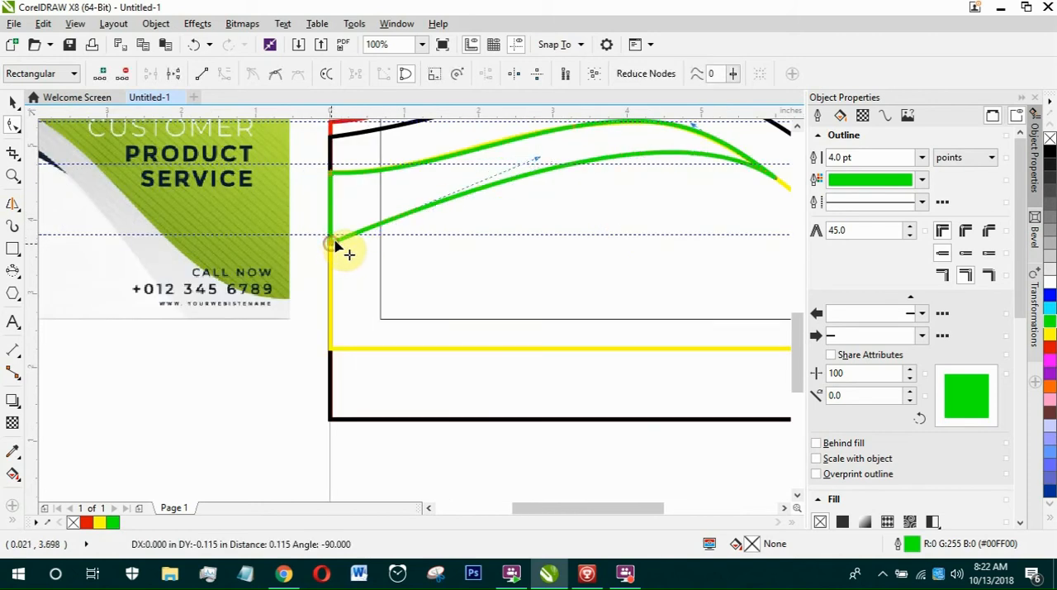
{"action": "scroll", "coordinate": [371, 269], "scroll_direction": "down", "scroll_amount": 2}
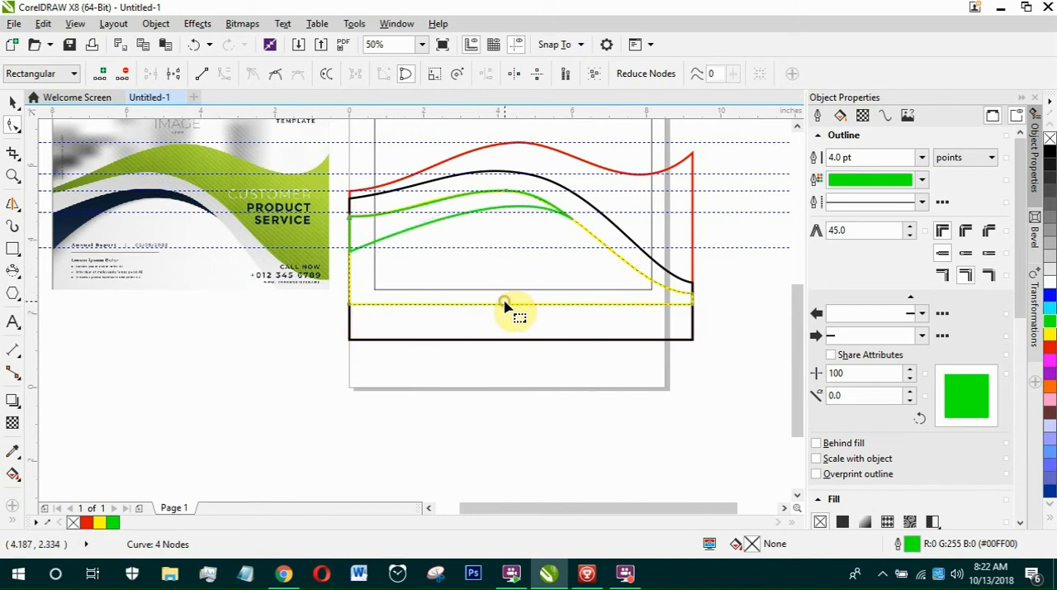
Lower the yellow curve's upper-left node slightly and angle its handle upward toward the crest for a straighter rise.
{"action": "left_click", "coordinate": [352, 229]}
{"action": "scroll", "coordinate": [354, 224], "scroll_direction": "up", "scroll_amount": 2}
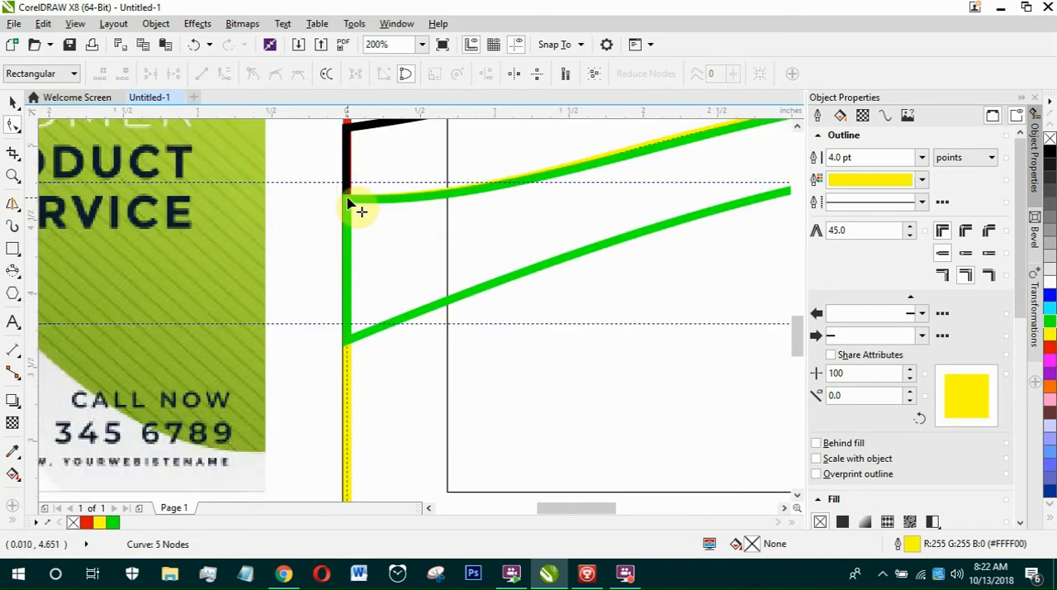
{"action": "left_click_drag", "start_coordinate": [348, 201], "coordinate": [472, 205]}
{"action": "scroll", "coordinate": [472, 206], "scroll_direction": "down", "scroll_amount": 2}
{"action": "scroll", "coordinate": [512, 199], "scroll_direction": "up", "scroll_amount": 2}
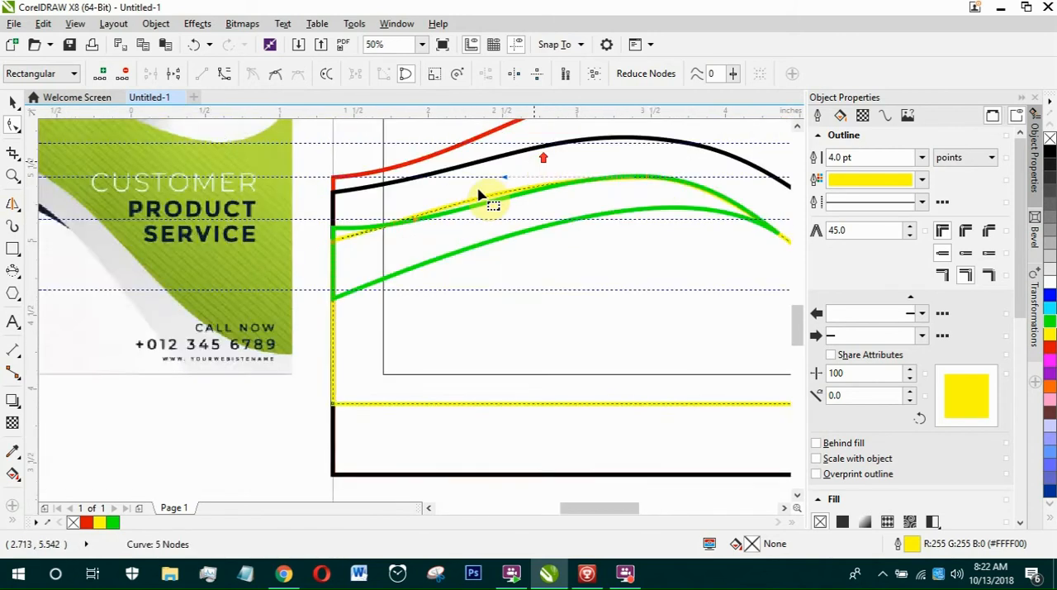
Lower the green shape's upper-left node onto the yellow curve's left end and raise its handle to follow the yellow curve.
{"action": "left_click", "coordinate": [141, 300]}
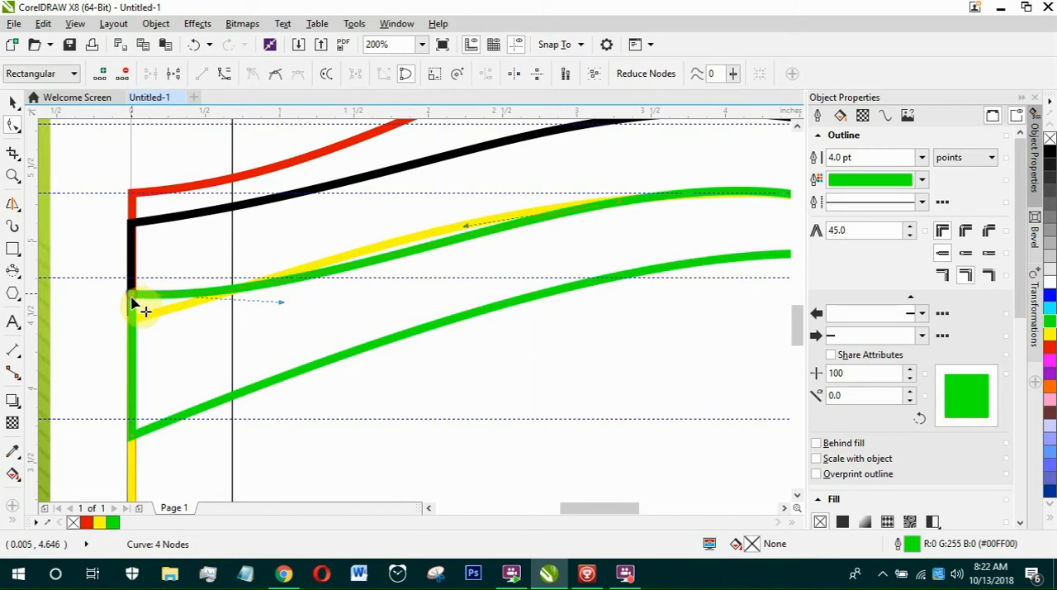
{"action": "left_click_drag", "start_coordinate": [140, 301], "coordinate": [136, 327]}
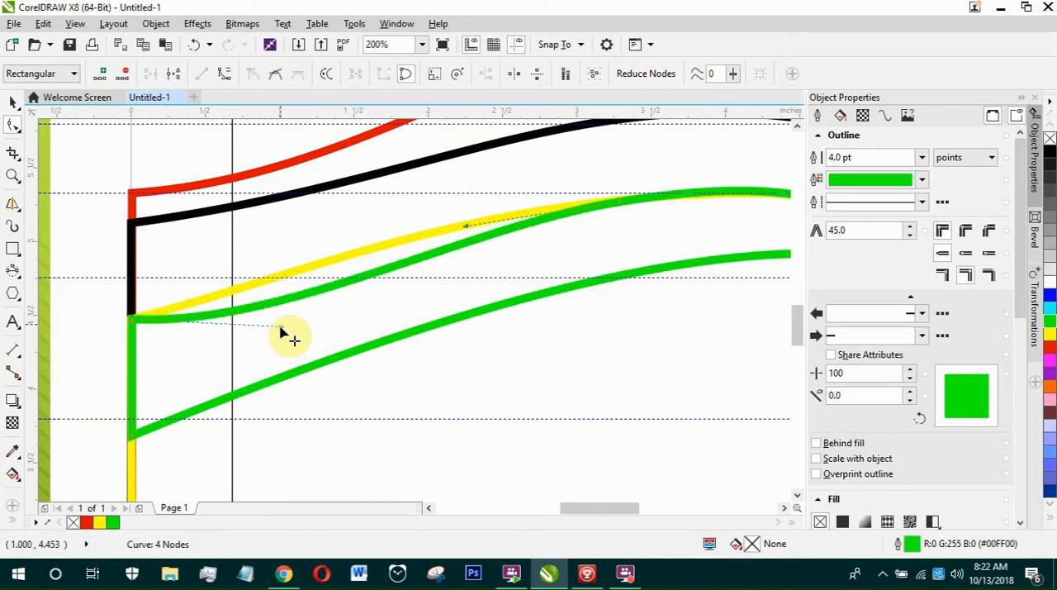
{"action": "left_click_drag", "start_coordinate": [280, 327], "coordinate": [313, 256]}
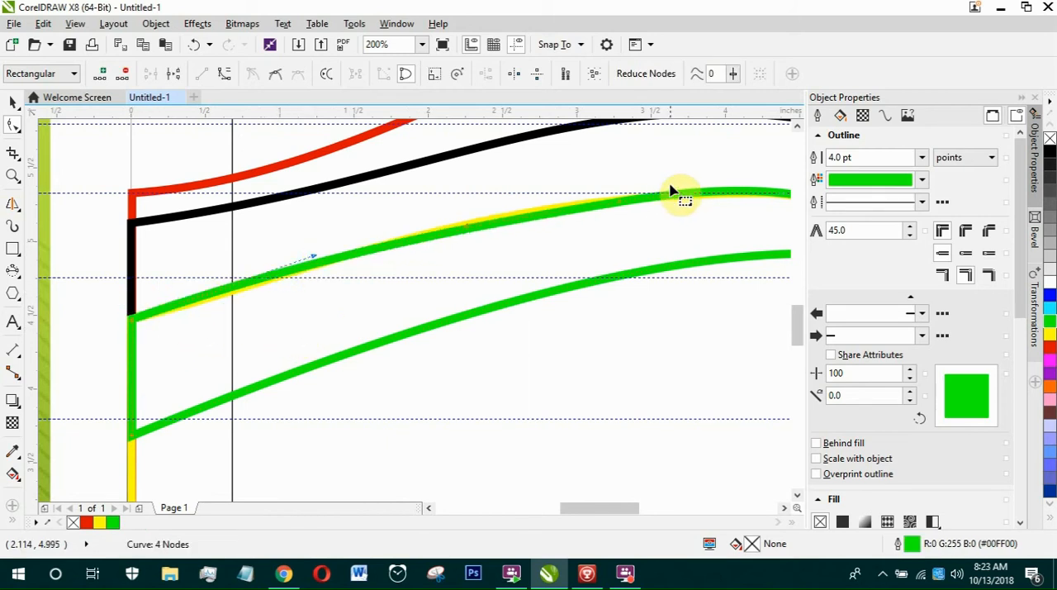
Shift the green curve's crest node left and adjust its right handle so the crest fits the yellow curve.
{"action": "scroll", "coordinate": [632, 205], "scroll_direction": "up", "scroll_amount": 1}
{"action": "left_click_drag", "start_coordinate": [615, 214], "coordinate": [569, 208]}
{"action": "scroll", "coordinate": [561, 208], "scroll_direction": "down", "scroll_amount": 1}
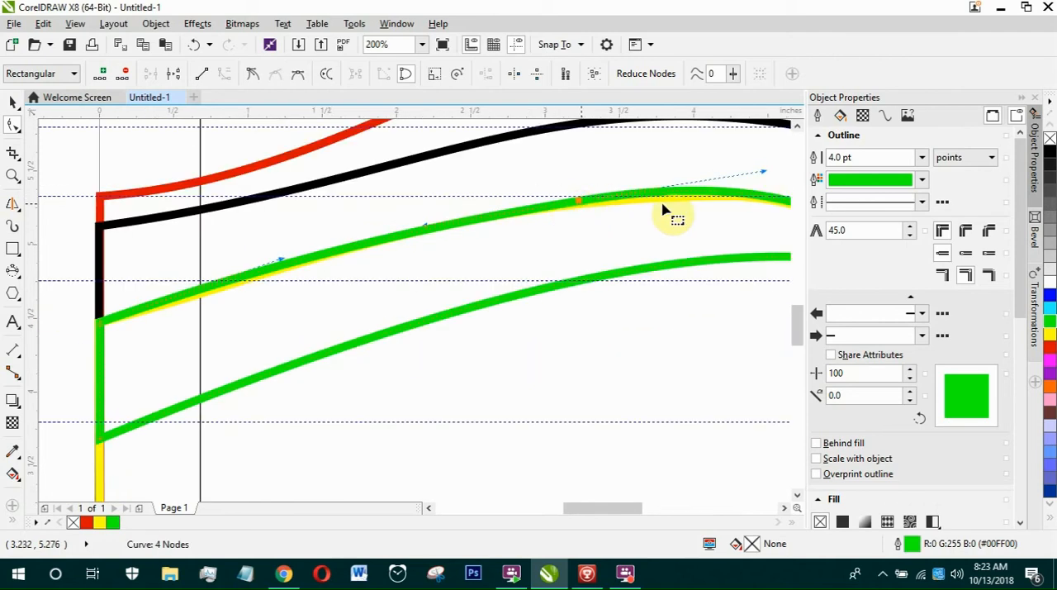
{"action": "left_click_drag", "start_coordinate": [766, 174], "coordinate": [701, 184]}
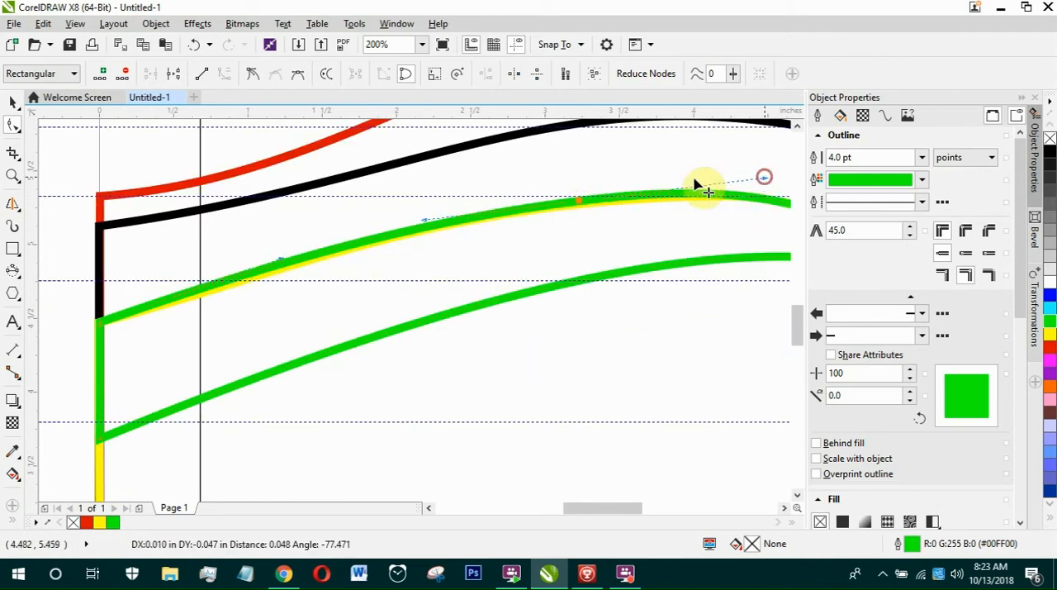
{"action": "scroll", "coordinate": [508, 200], "scroll_direction": "down", "scroll_amount": 1}
{"action": "scroll", "coordinate": [582, 198], "scroll_direction": "down", "scroll_amount": 1}
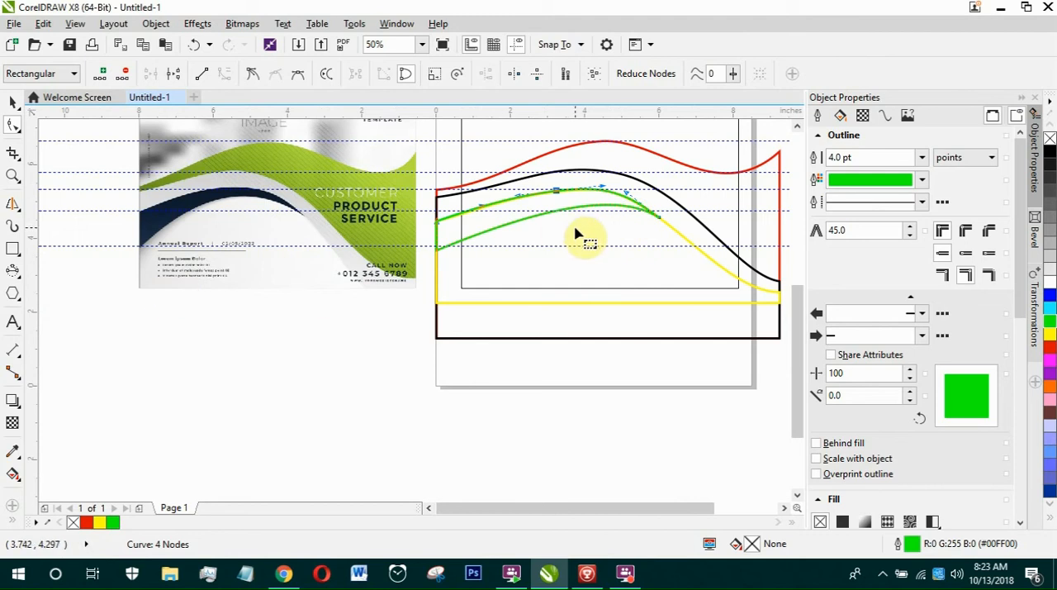
Select the red-outlined wave and sample the green of the sample flyer's wave into the document palette.
{"action": "scroll", "coordinate": [578, 236], "scroll_direction": "up", "scroll_amount": 1}
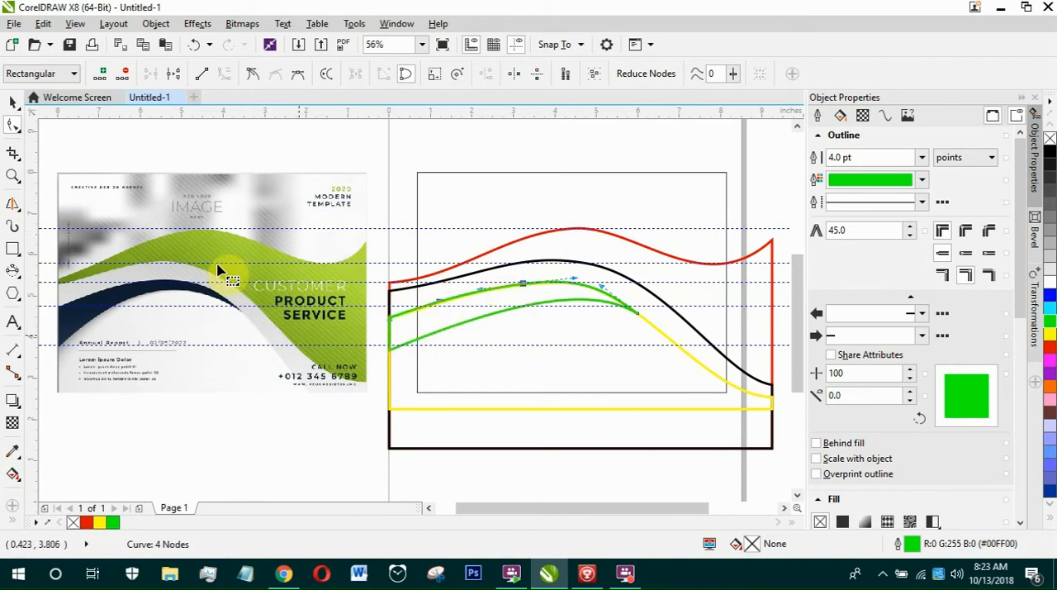
{"action": "left_click", "coordinate": [11, 104]}
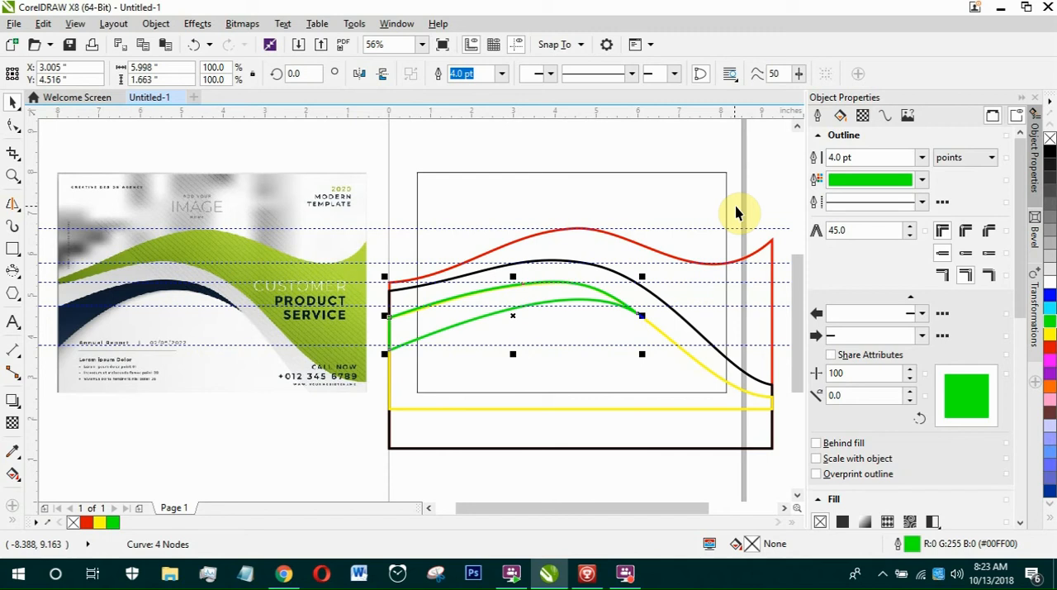
{"action": "left_click", "coordinate": [770, 256]}
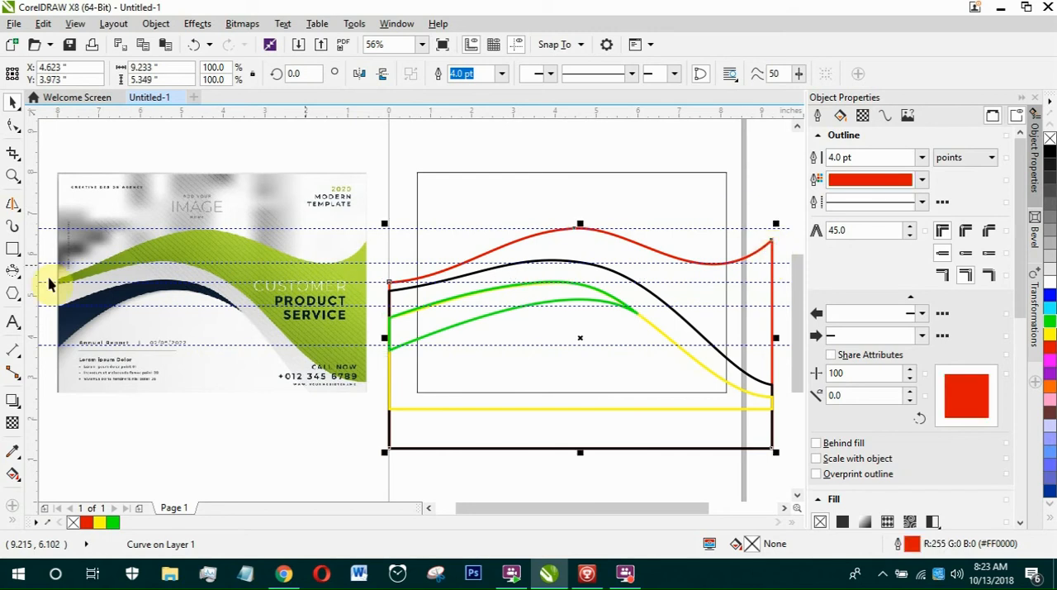
{"action": "left_click", "coordinate": [49, 524]}
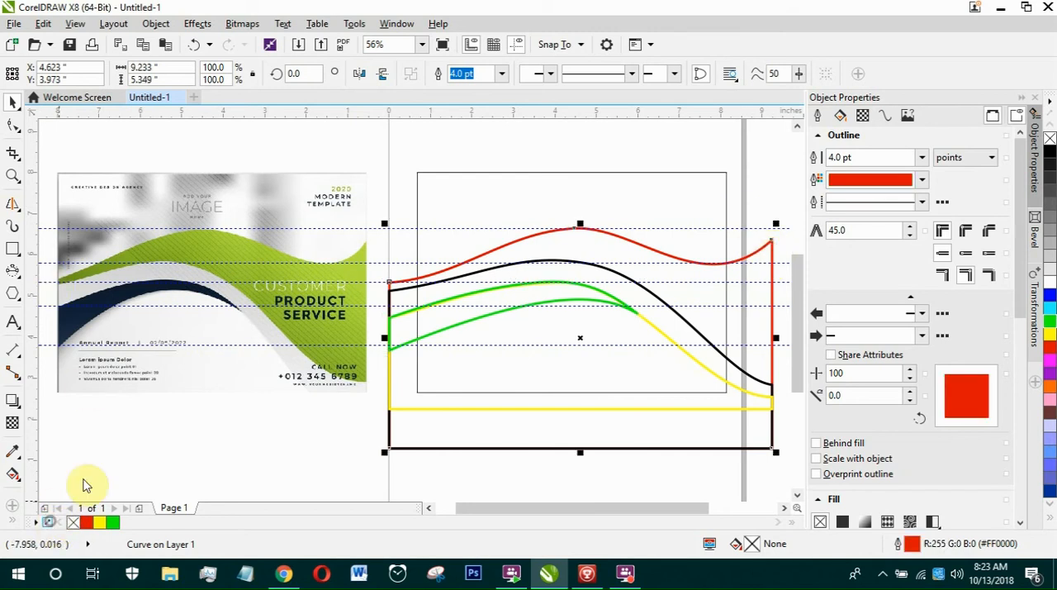
{"action": "left_click", "coordinate": [230, 237]}
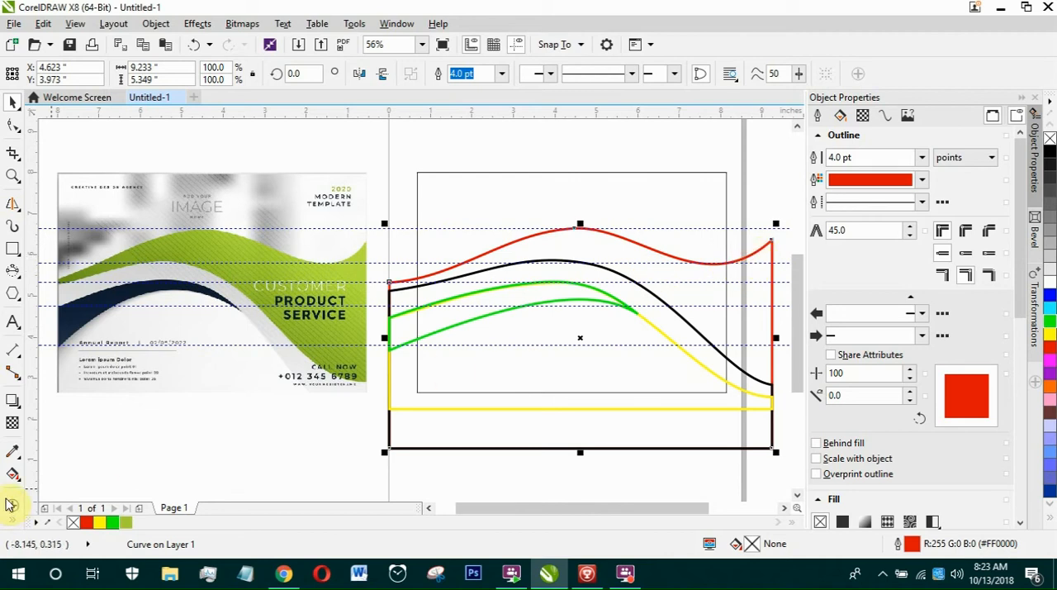
Sample the flyer's wave green again into the document palette and fill the red-outlined wave with green #A2C93A.
{"action": "left_click", "coordinate": [13, 453]}
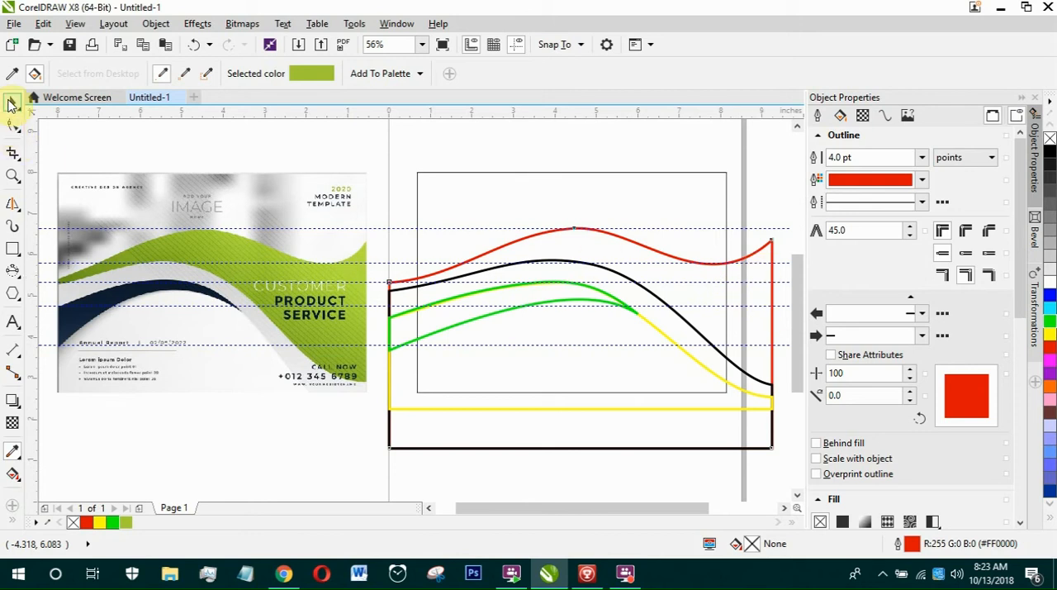
{"action": "left_click", "coordinate": [11, 75]}
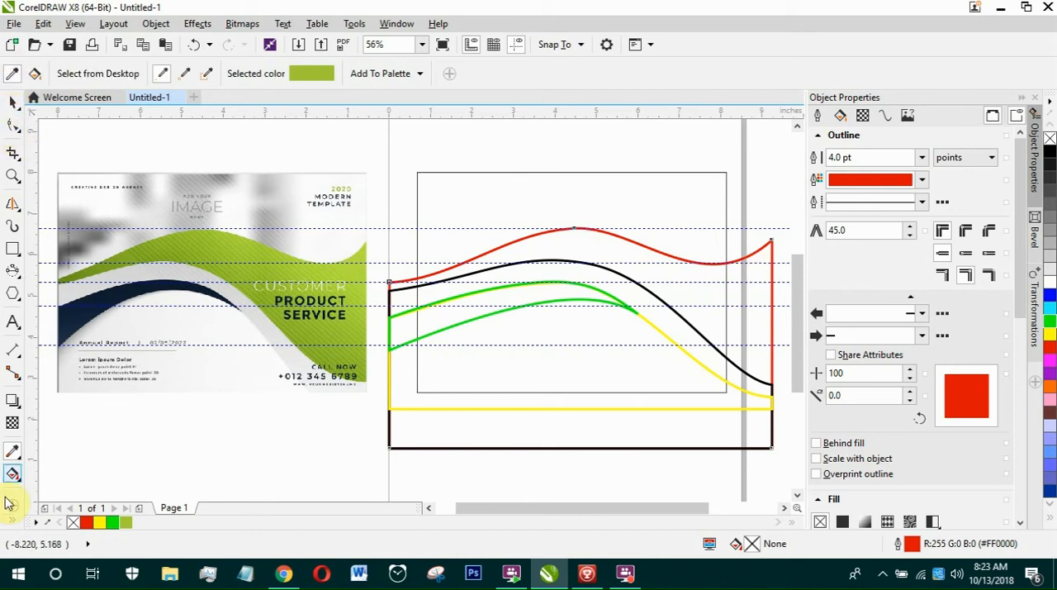
{"action": "left_click", "coordinate": [47, 522]}
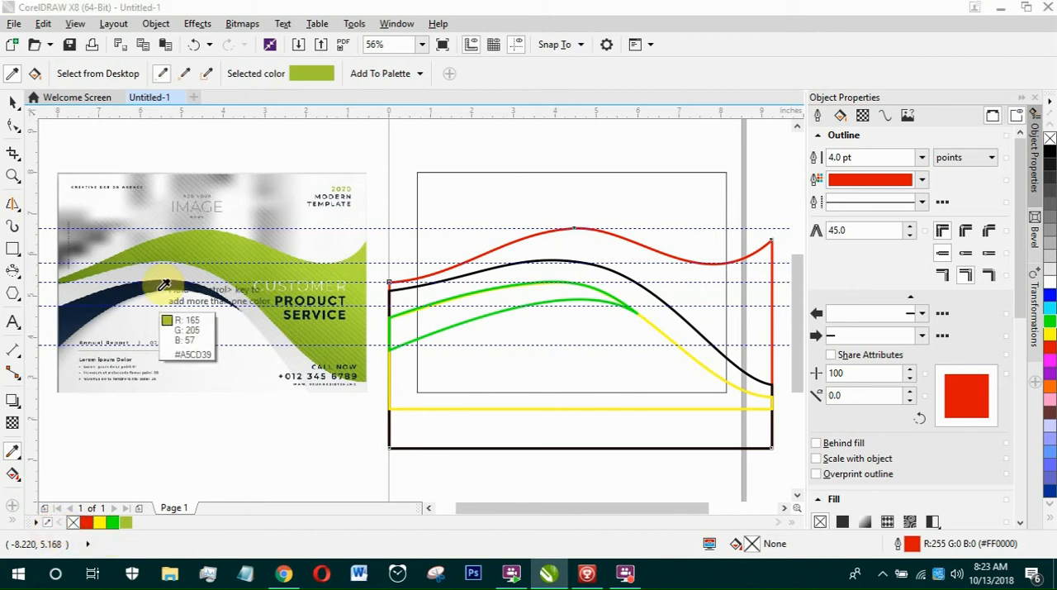
{"action": "left_click", "coordinate": [190, 242]}
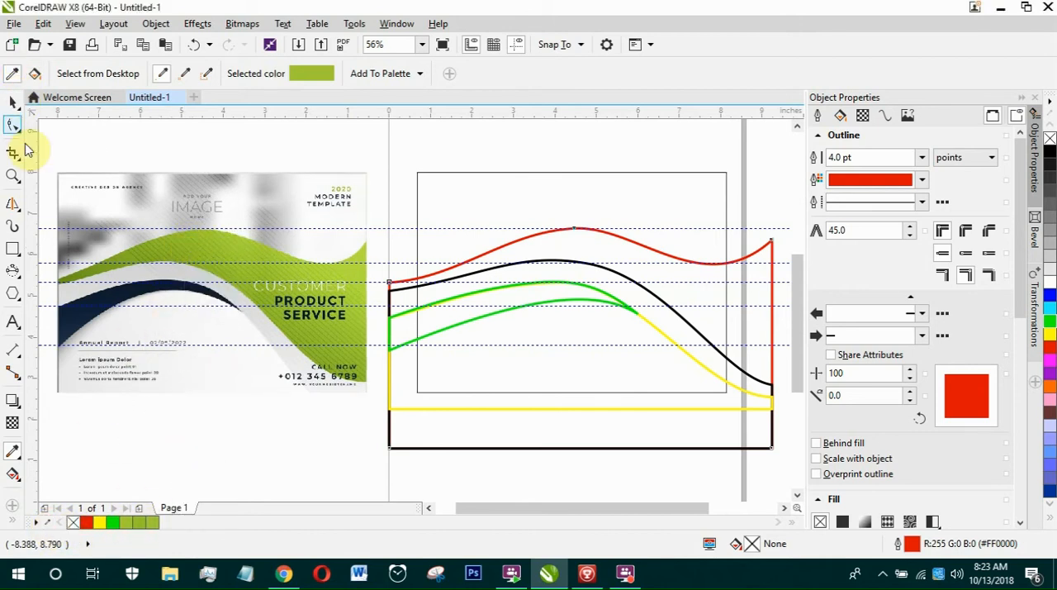
{"action": "left_click", "coordinate": [13, 101]}
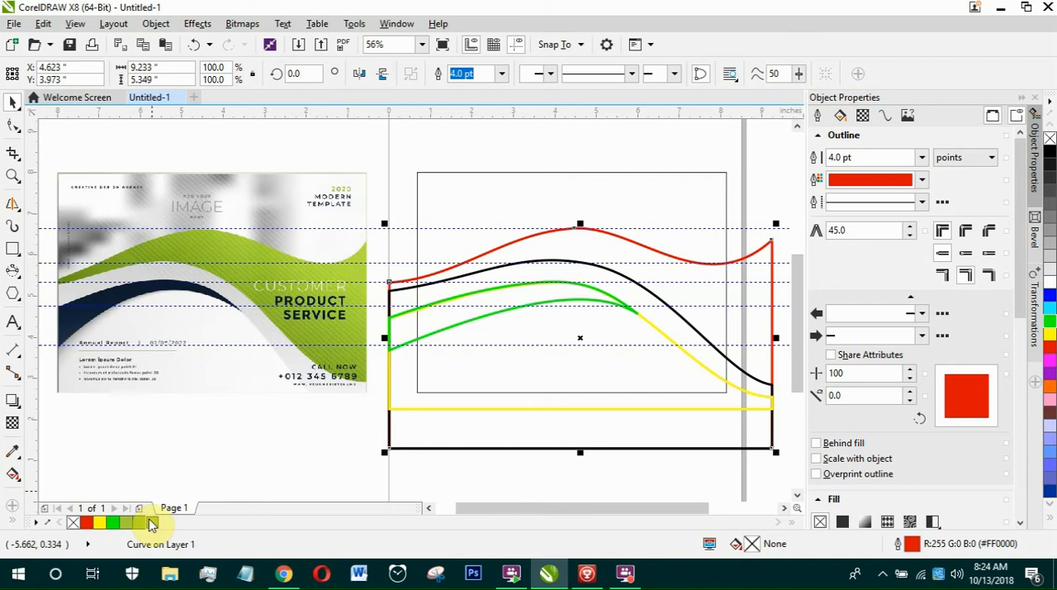
{"action": "left_click", "coordinate": [149, 523]}
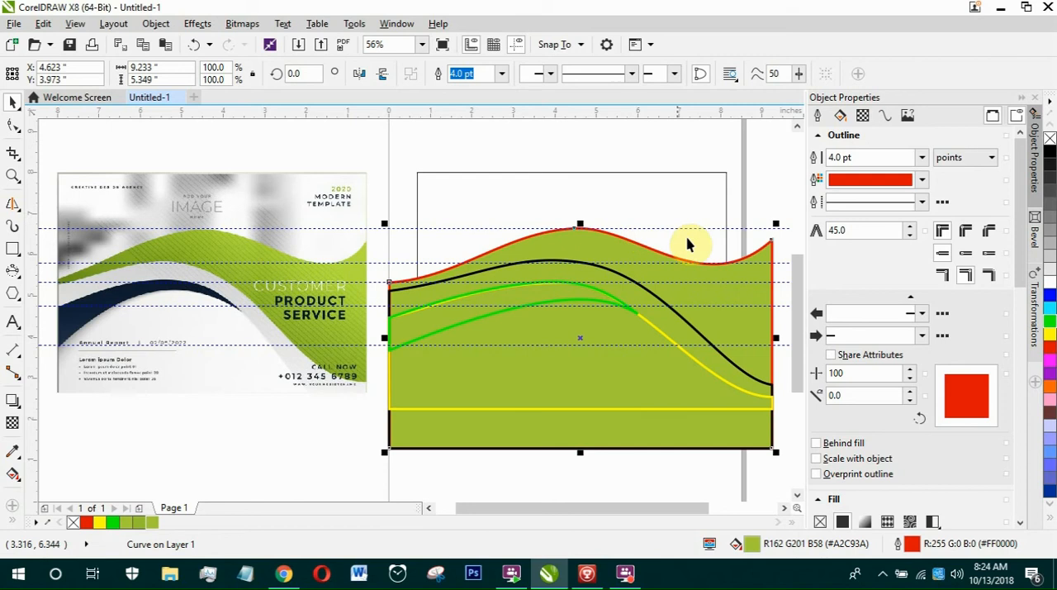
{"action": "left_click", "coordinate": [503, 76]}
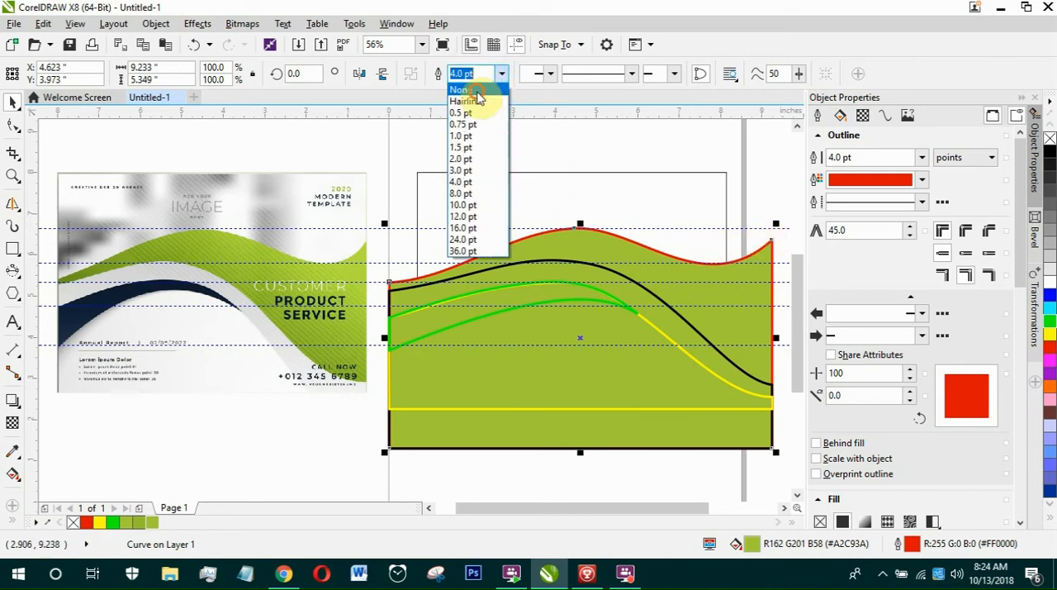
{"action": "left_click", "coordinate": [469, 89]}
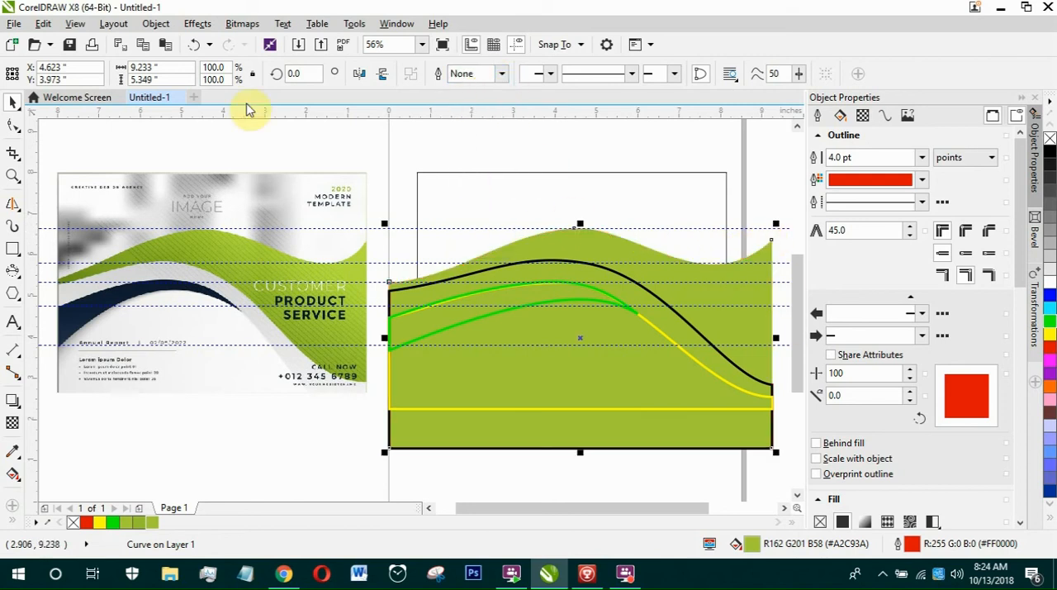
{"action": "left_click", "coordinate": [190, 48]}
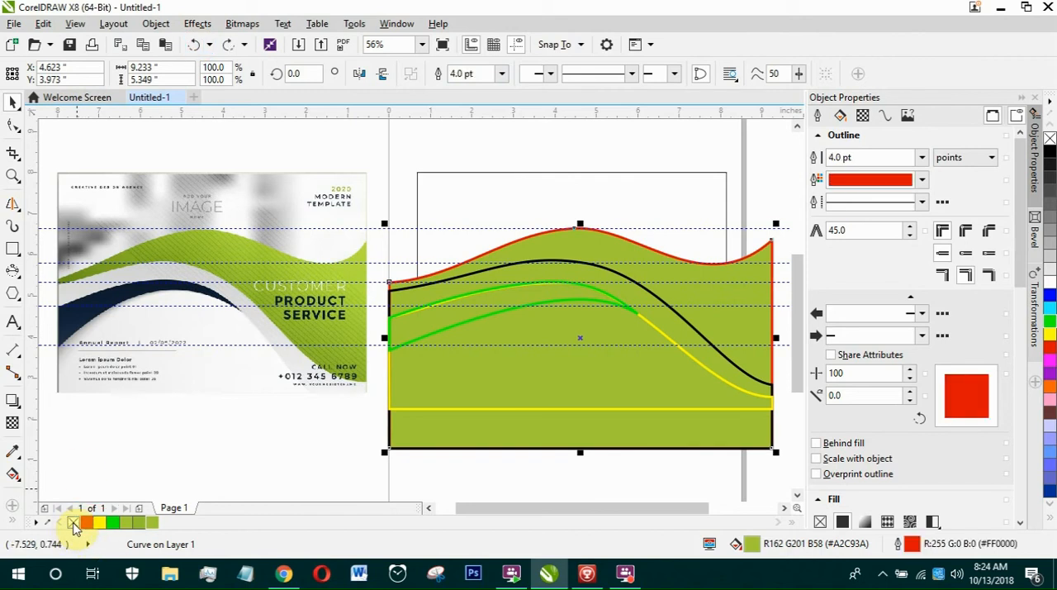
Remove the outline from the green-filled wave and fill the black-outlined wave with light grey.
{"action": "right_click", "coordinate": [73, 523]}
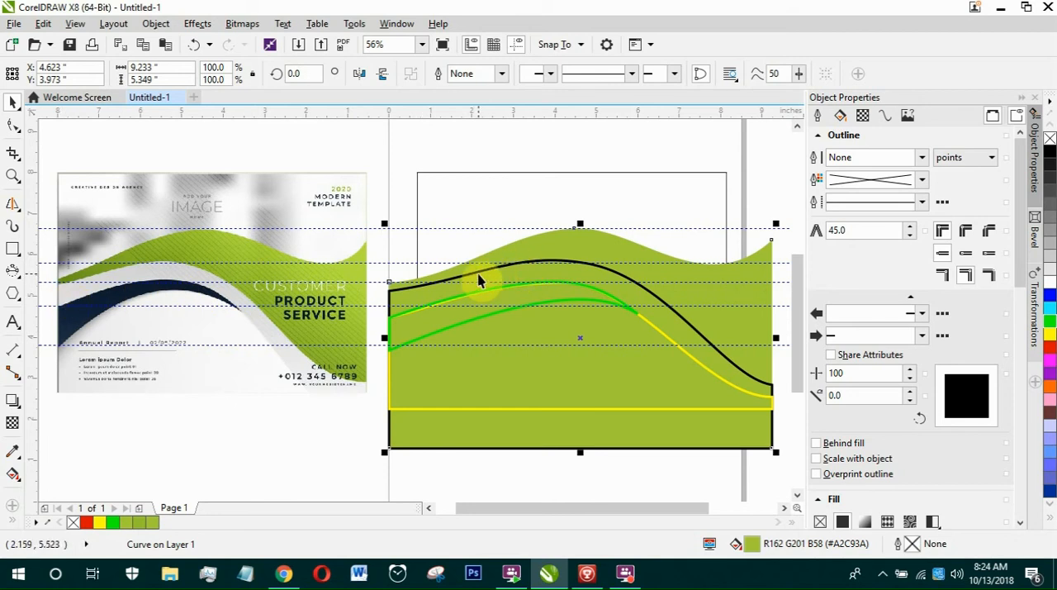
{"action": "left_click", "coordinate": [677, 294]}
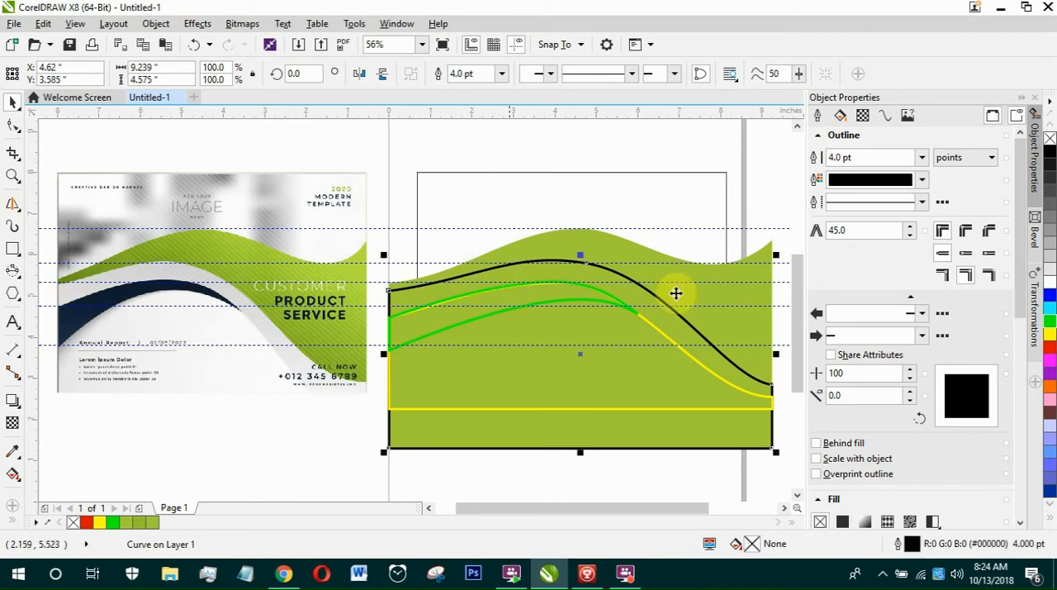
{"action": "left_click", "coordinate": [1051, 258]}
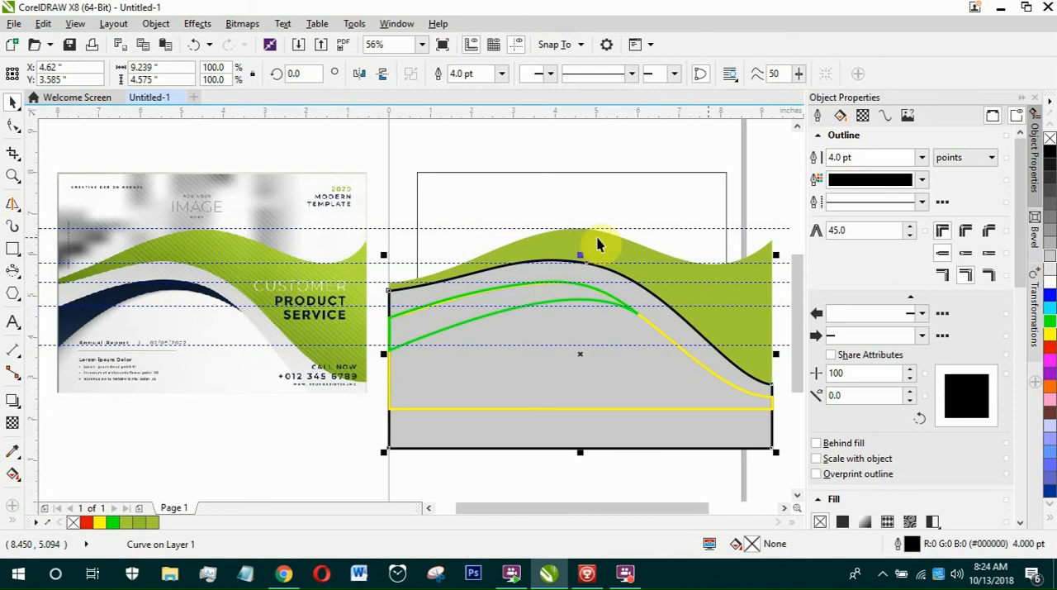
Remove the grey wave's outline and sample the navy of the sample flyer's wave into the document palette.
{"action": "right_click", "coordinate": [74, 521]}
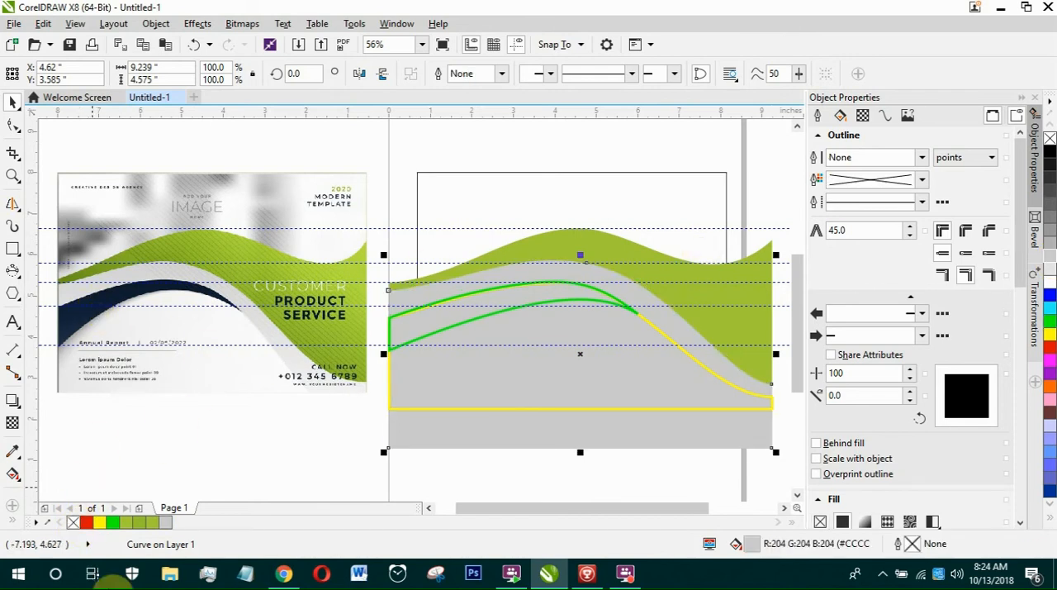
{"action": "left_click", "coordinate": [129, 302]}
Fill the green-outlined curve with navy #0F1E31 and the yellow-outlined wave with light grey #E6E6E6, both without outlines.
{"action": "left_click", "coordinate": [389, 354]}
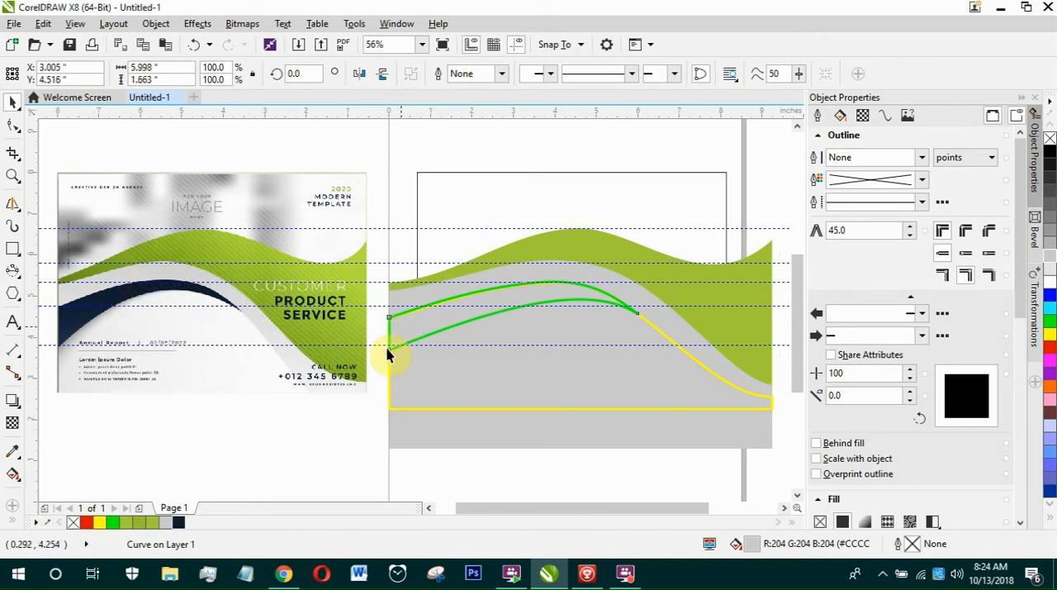
{"action": "left_click", "coordinate": [179, 523]}
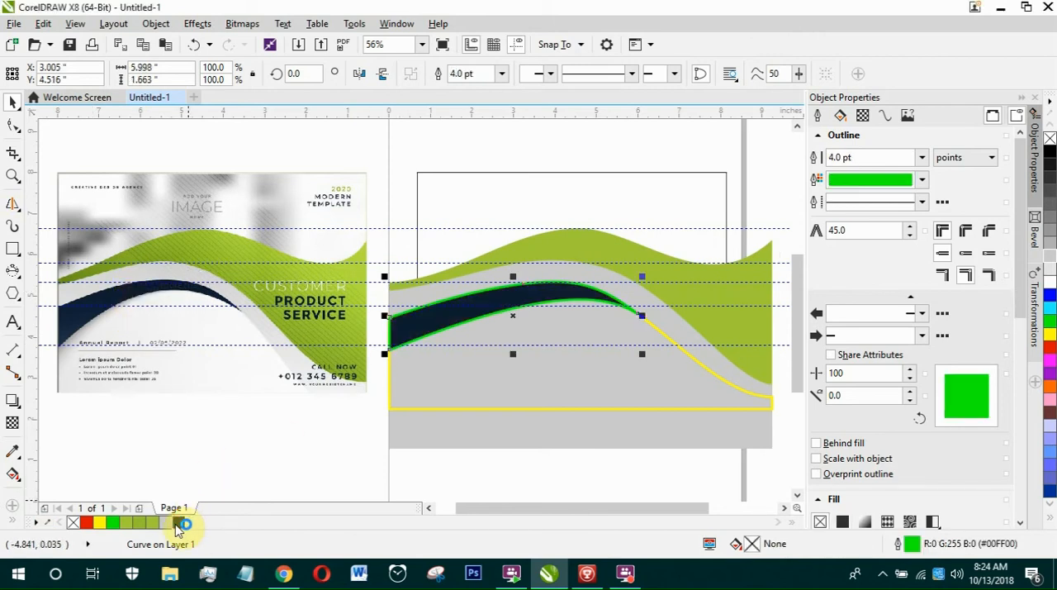
{"action": "right_click", "coordinate": [73, 522]}
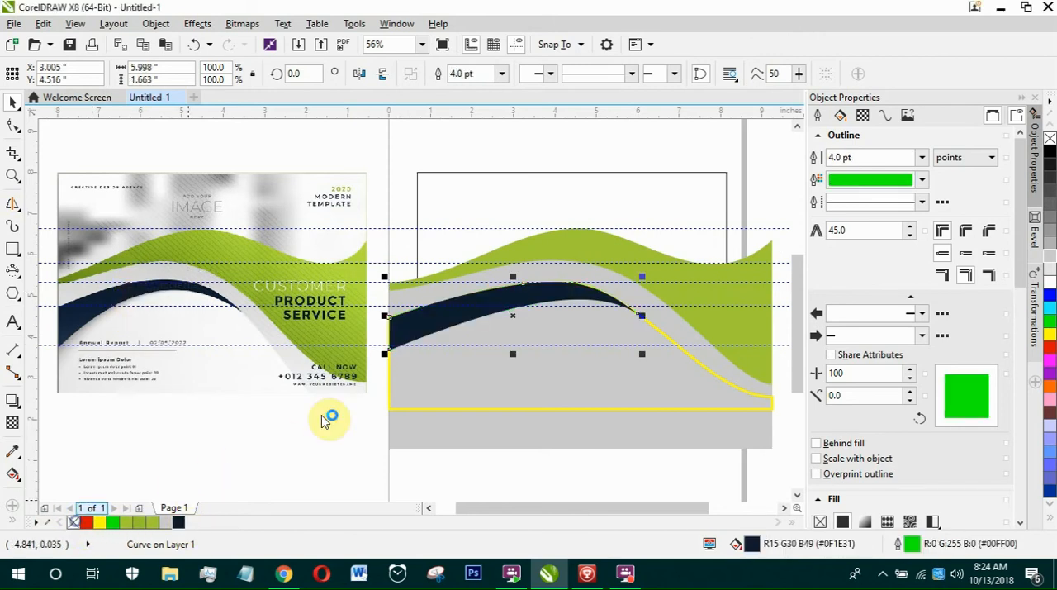
{"action": "left_click", "coordinate": [688, 376]}
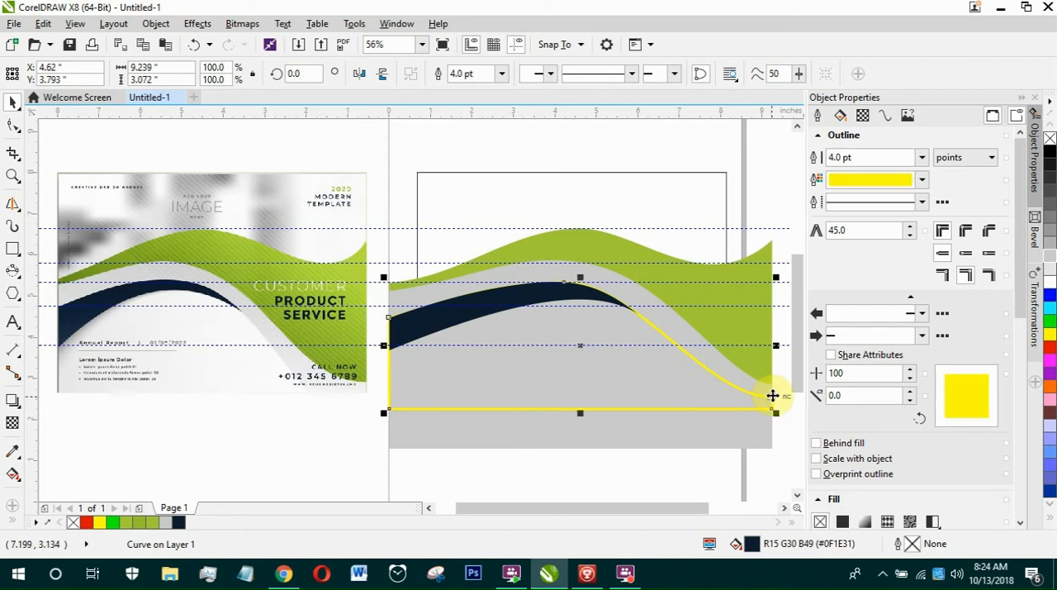
{"action": "left_click", "coordinate": [1049, 272]}
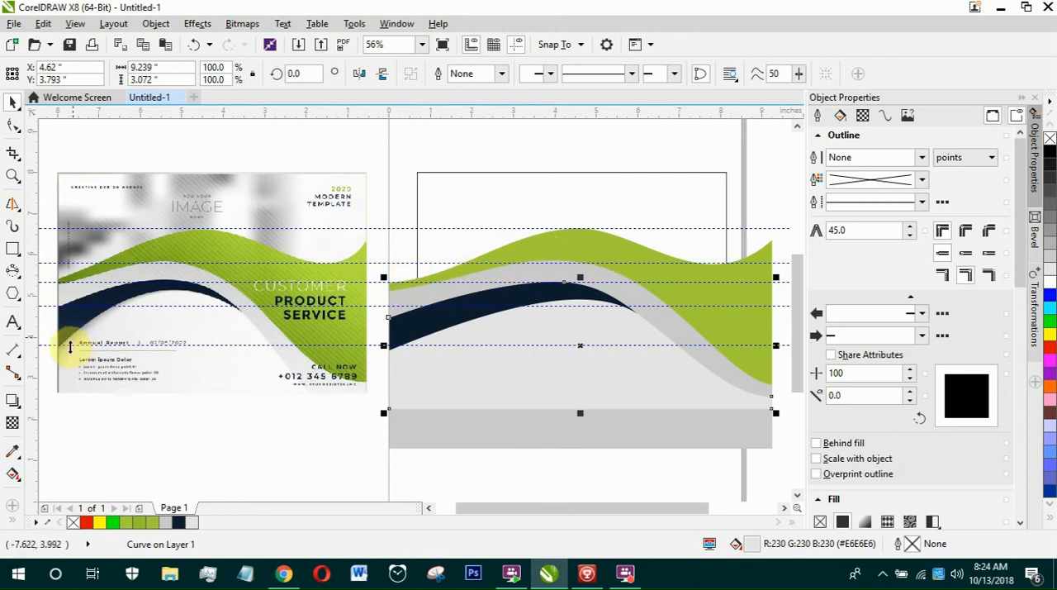
Start the Drop Shadow tool, try a shadow from the lower left end of the waves, and undo it.
{"action": "left_click", "coordinate": [16, 404]}
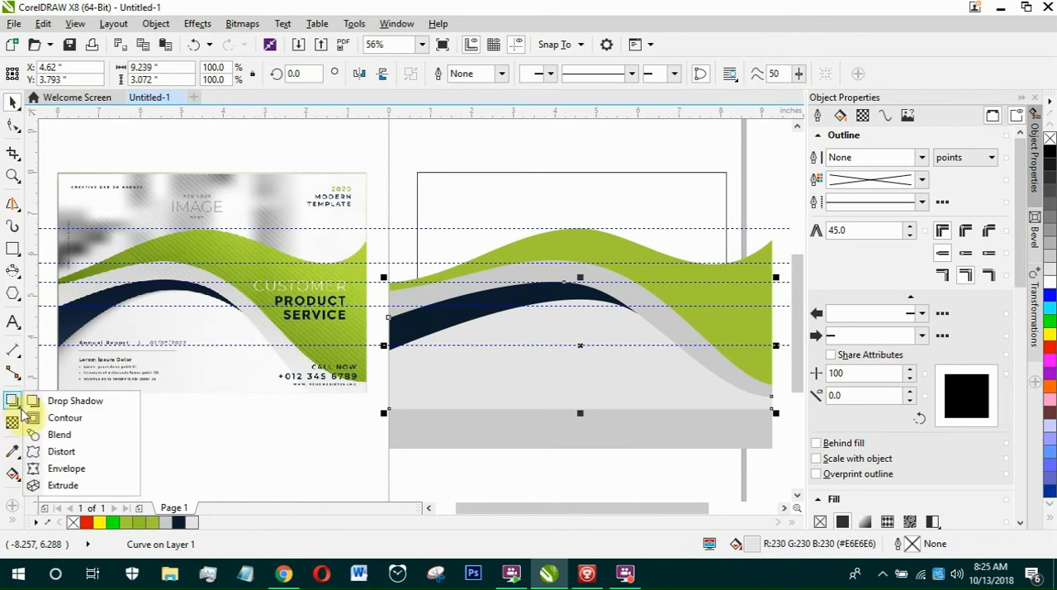
{"action": "left_click", "coordinate": [77, 403]}
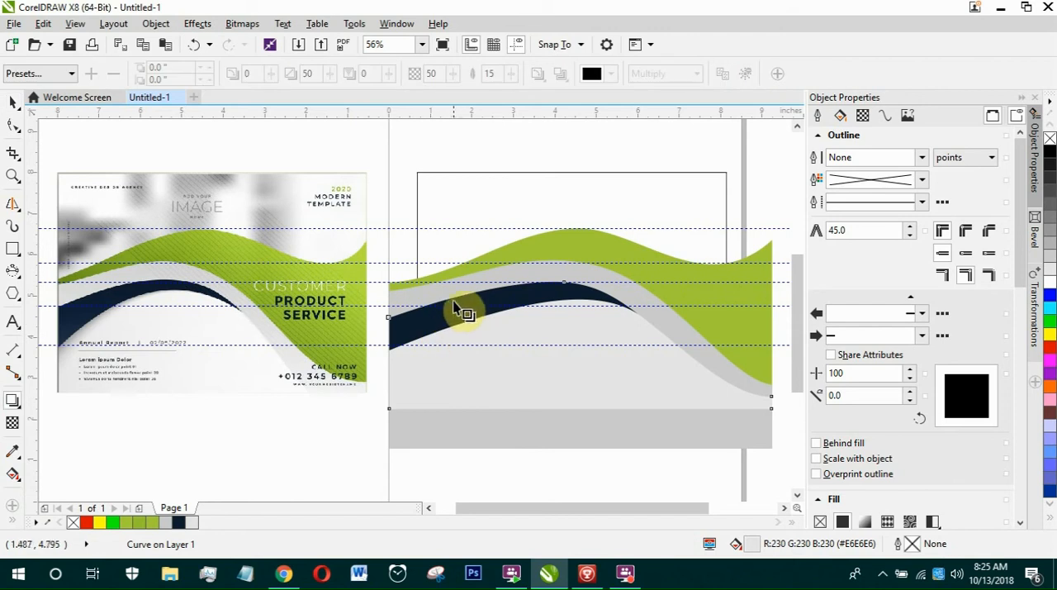
{"action": "left_click_drag", "start_coordinate": [463, 299], "coordinate": [459, 323]}
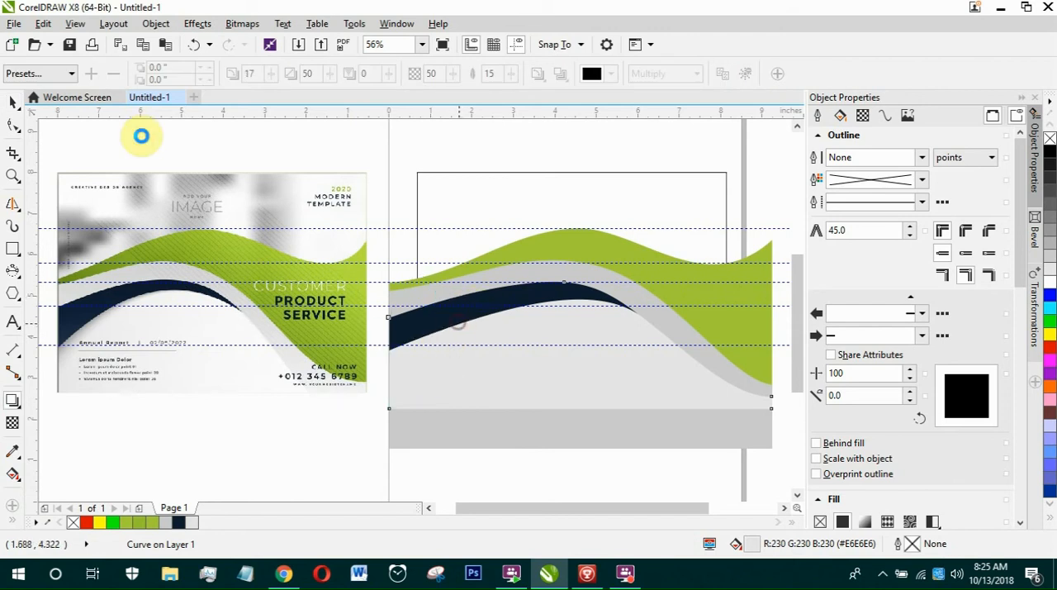
{"action": "left_click", "coordinate": [194, 46]}
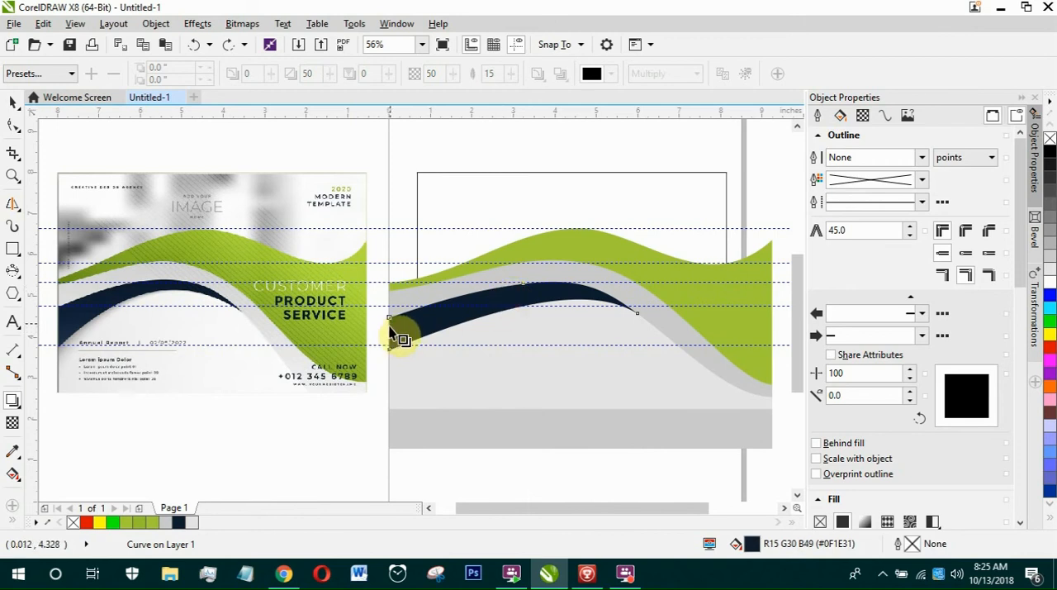
Try casting a drop shadow from the navy wave's left end, redirect it downward, and clear the shadow.
{"action": "left_click_drag", "start_coordinate": [394, 329], "coordinate": [636, 314]}
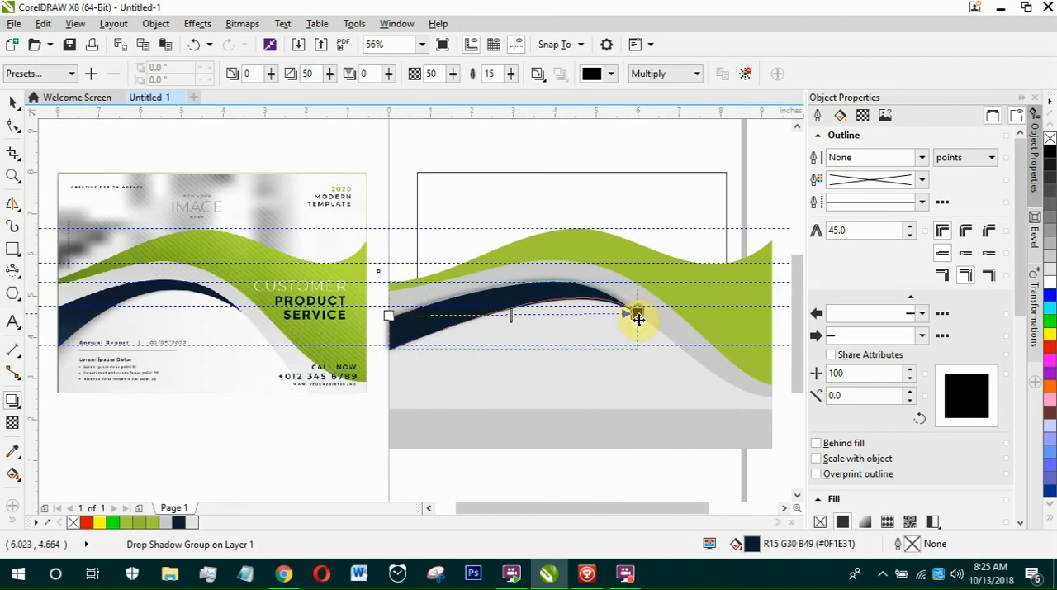
{"action": "left_click_drag", "start_coordinate": [638, 321], "coordinate": [637, 317]}
{"action": "left_click", "coordinate": [384, 186]}
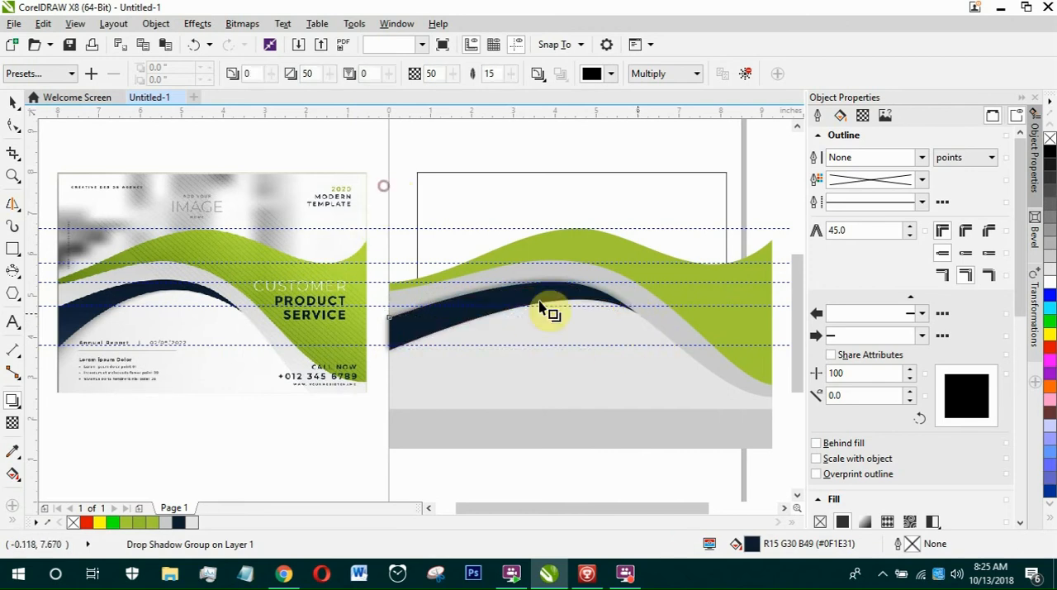
{"action": "left_click", "coordinate": [633, 309]}
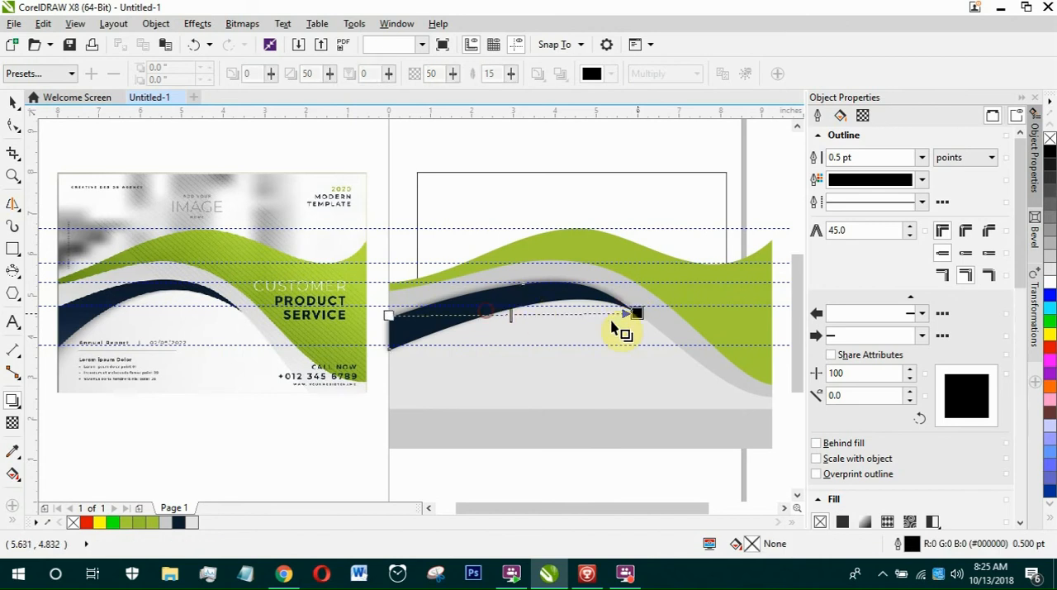
{"action": "left_click_drag", "start_coordinate": [639, 313], "coordinate": [378, 426]}
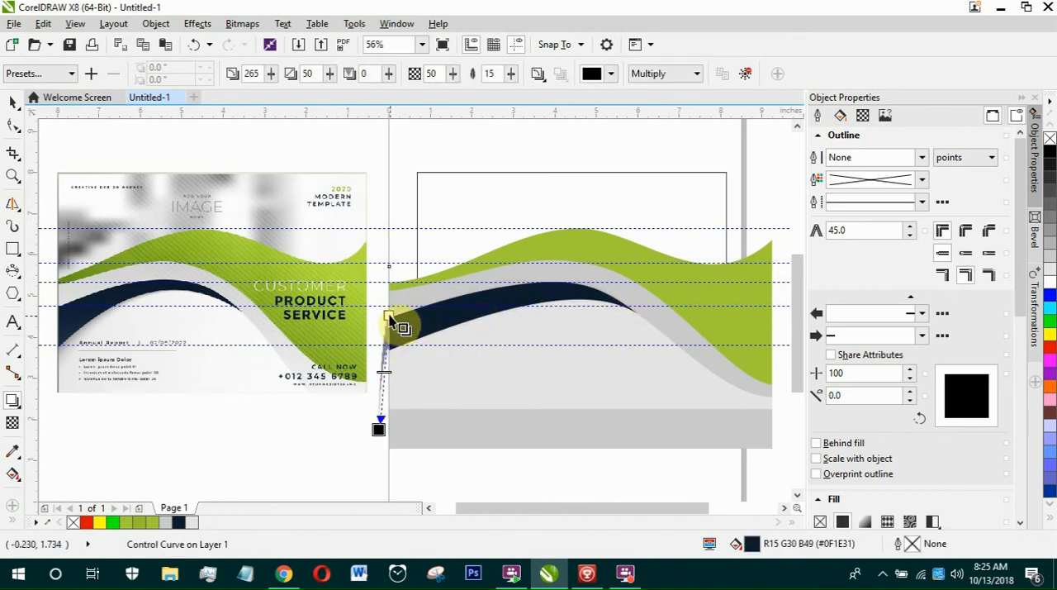
{"action": "left_click_drag", "start_coordinate": [522, 316], "coordinate": [568, 309]}
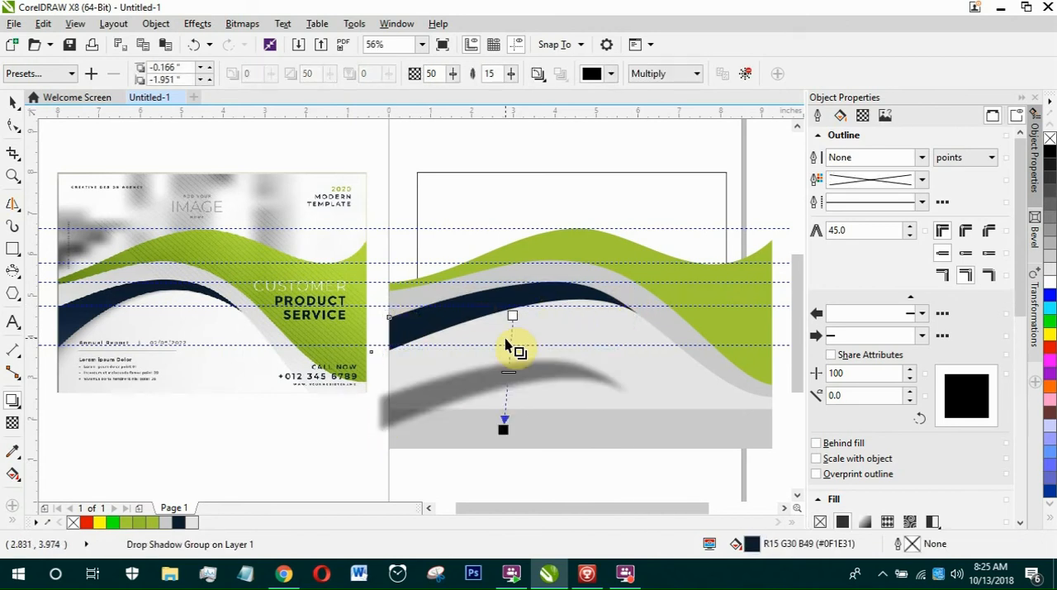
{"action": "left_click", "coordinate": [748, 74]}
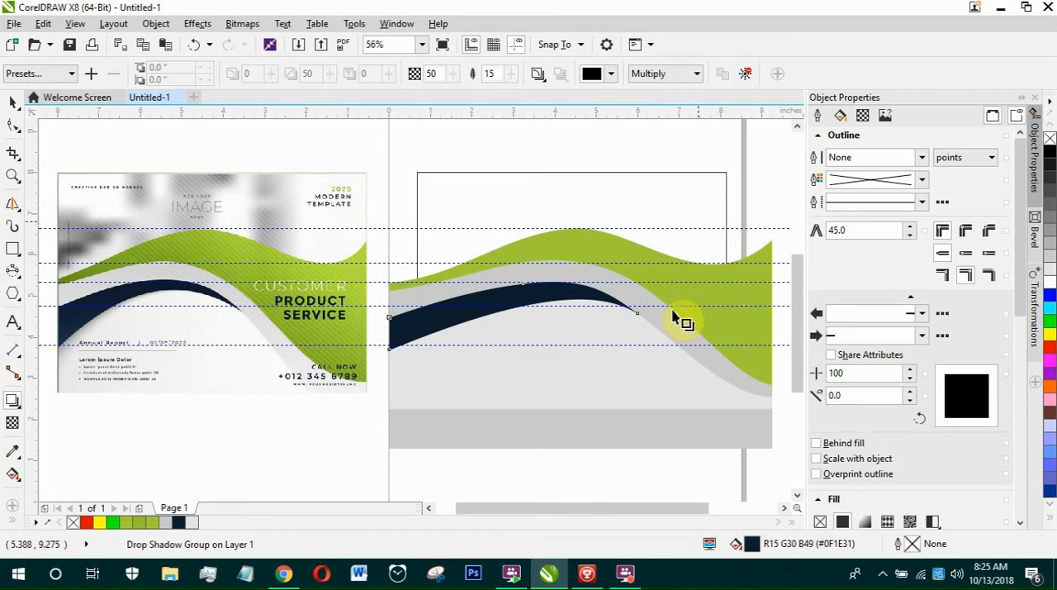
Cast a drop shadow from the navy wave's right tip toward its left end and set the shadow opacity to 37.
{"action": "left_click_drag", "start_coordinate": [640, 318], "coordinate": [388, 323]}
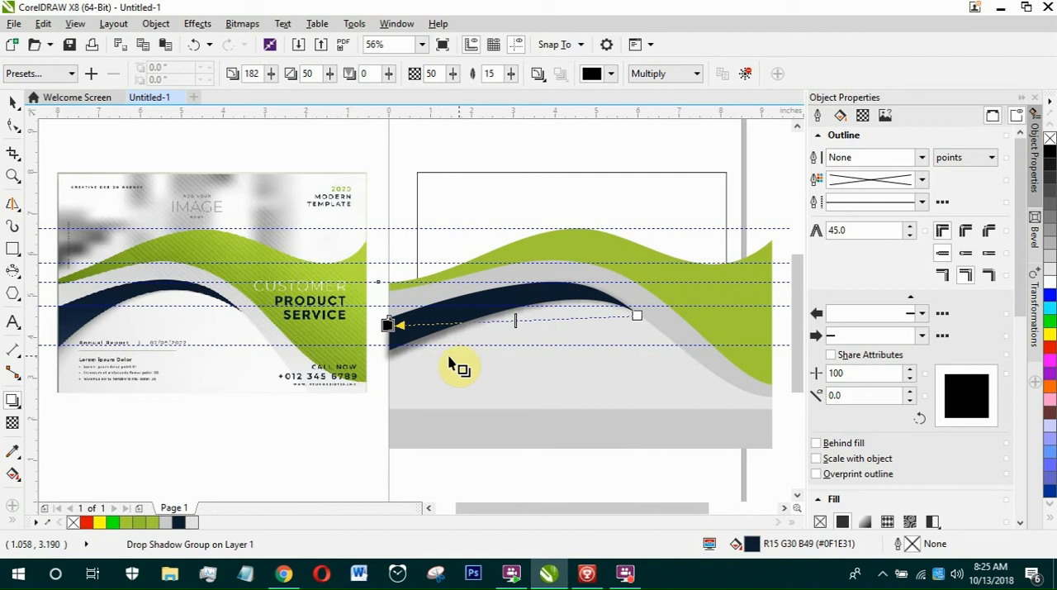
{"action": "left_click", "coordinate": [456, 74]}
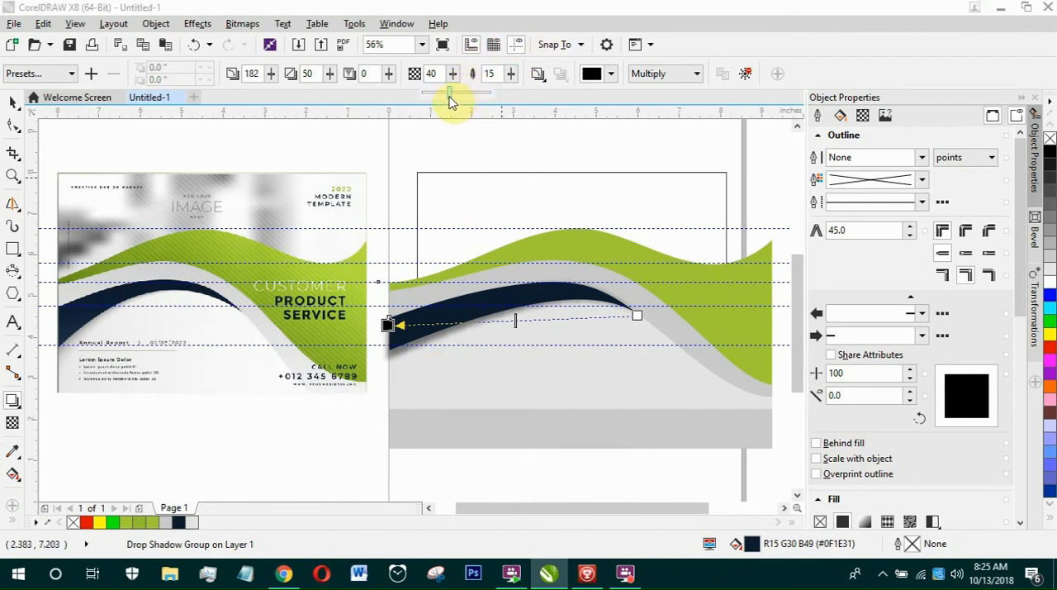
{"action": "left_click_drag", "start_coordinate": [450, 93], "coordinate": [447, 93]}
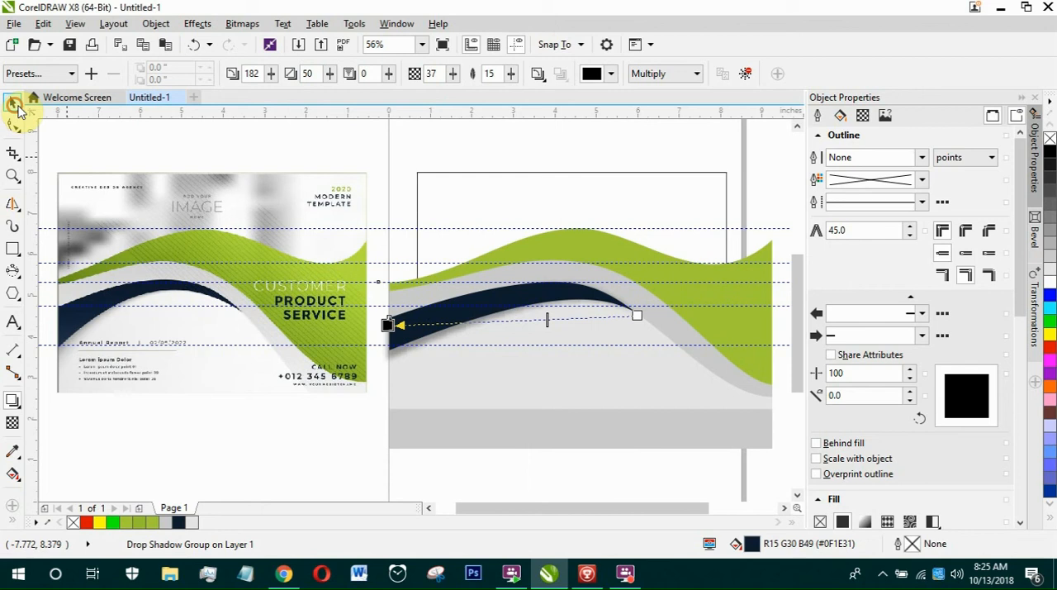
{"action": "left_click", "coordinate": [14, 104]}
{"action": "key", "text": "Escape"}
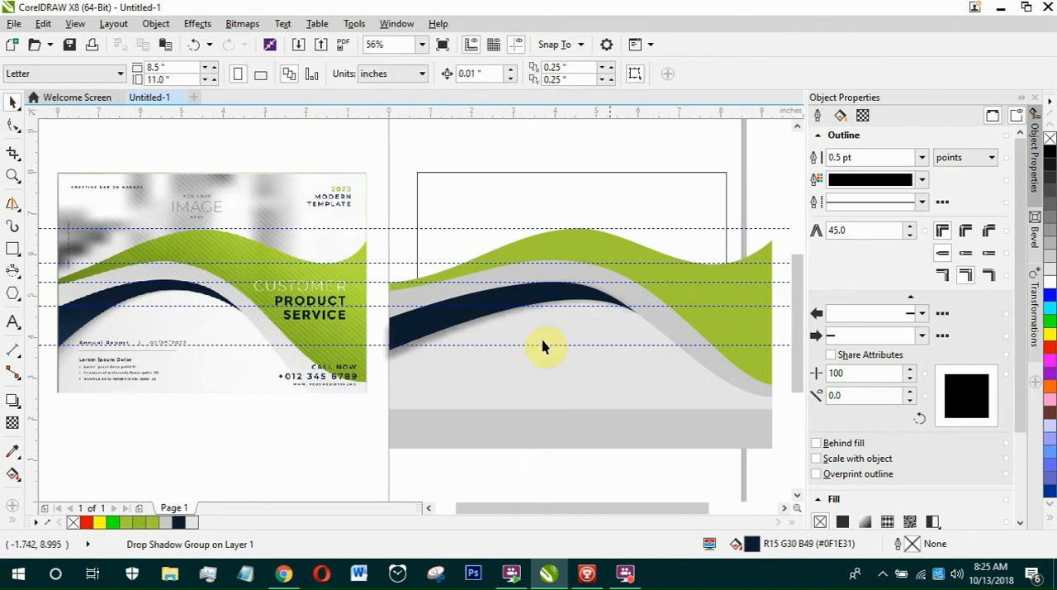
PowerClip the navy wave with its shadow inside the light grey wave below it.
{"action": "left_click", "coordinate": [441, 330]}
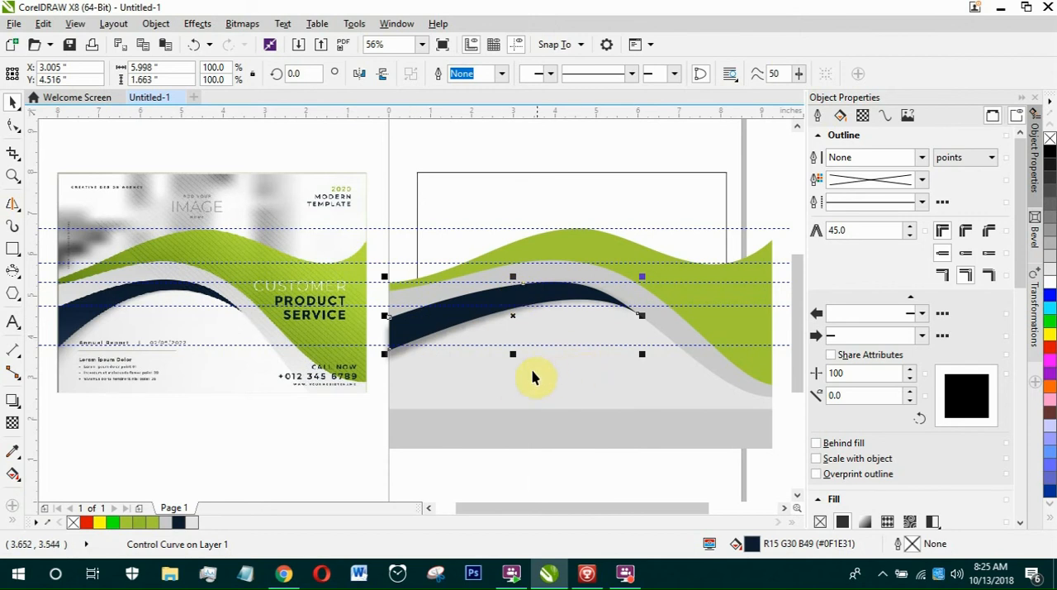
{"action": "right_click", "coordinate": [491, 295]}
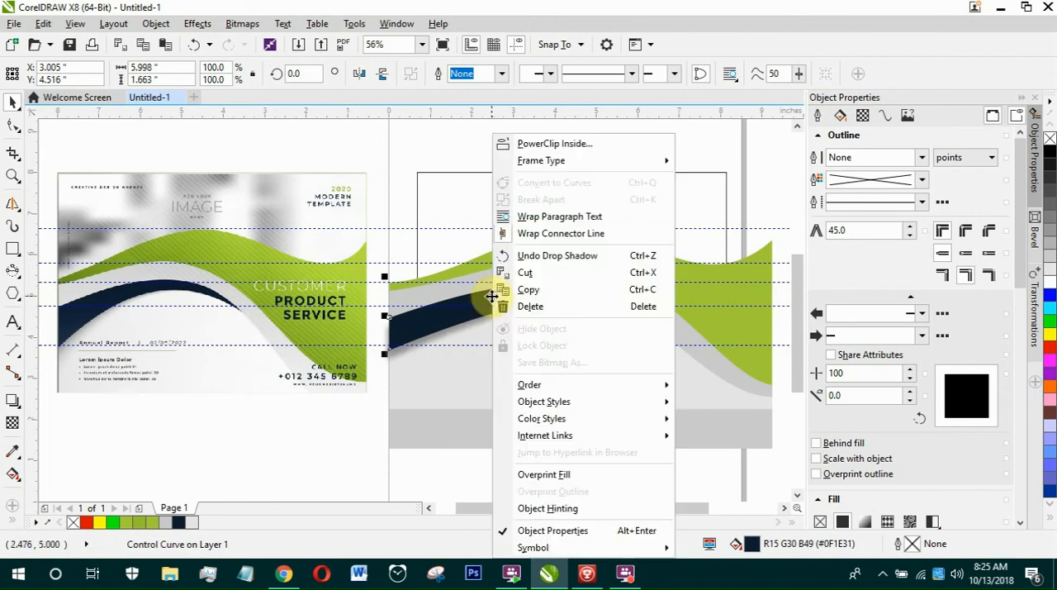
{"action": "left_click", "coordinate": [554, 144]}
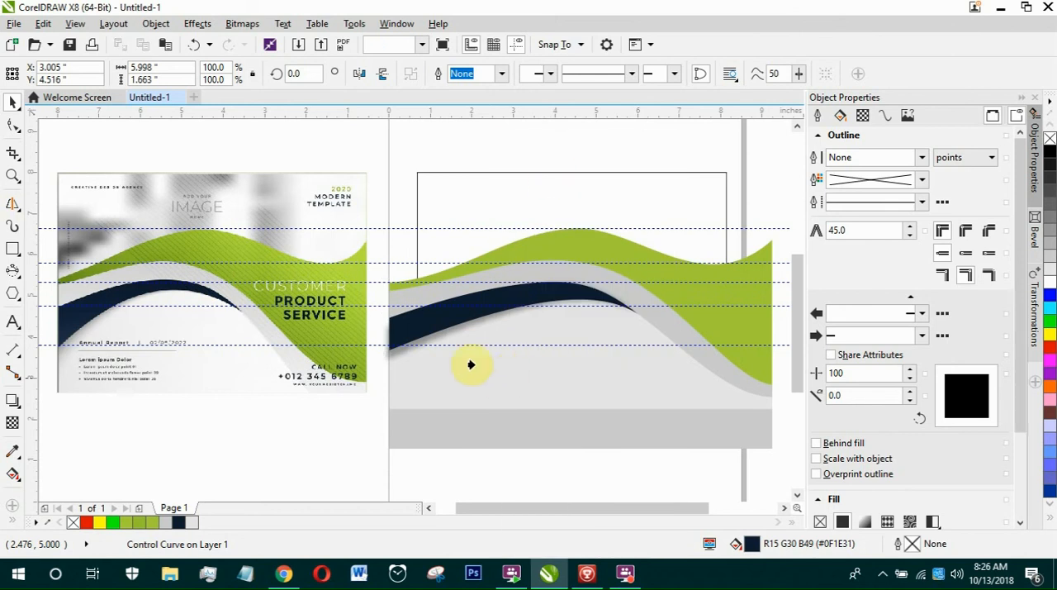
{"action": "left_click", "coordinate": [445, 379]}
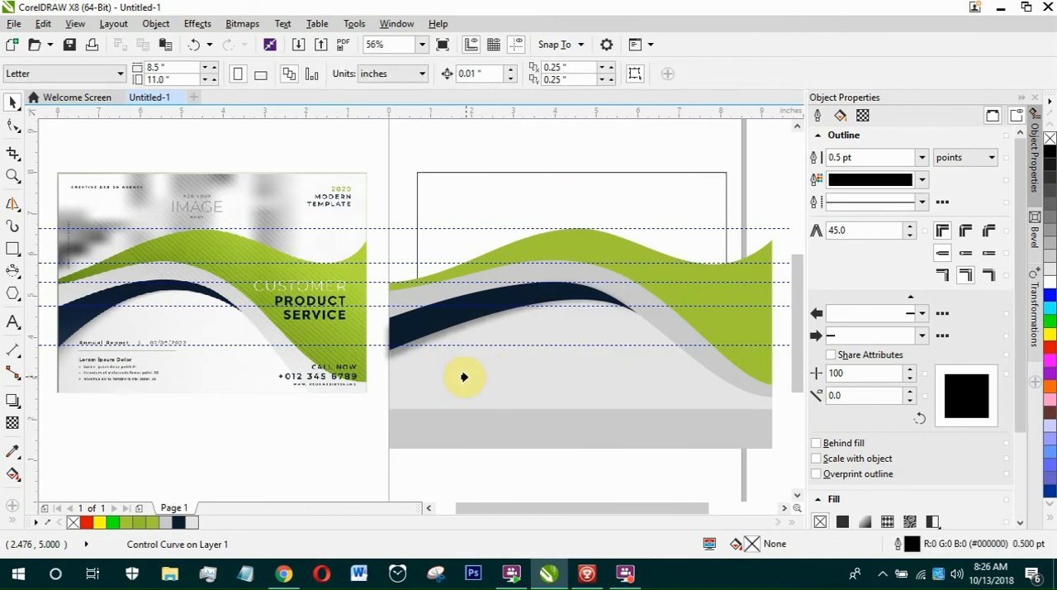
{"action": "left_click", "coordinate": [487, 371]}
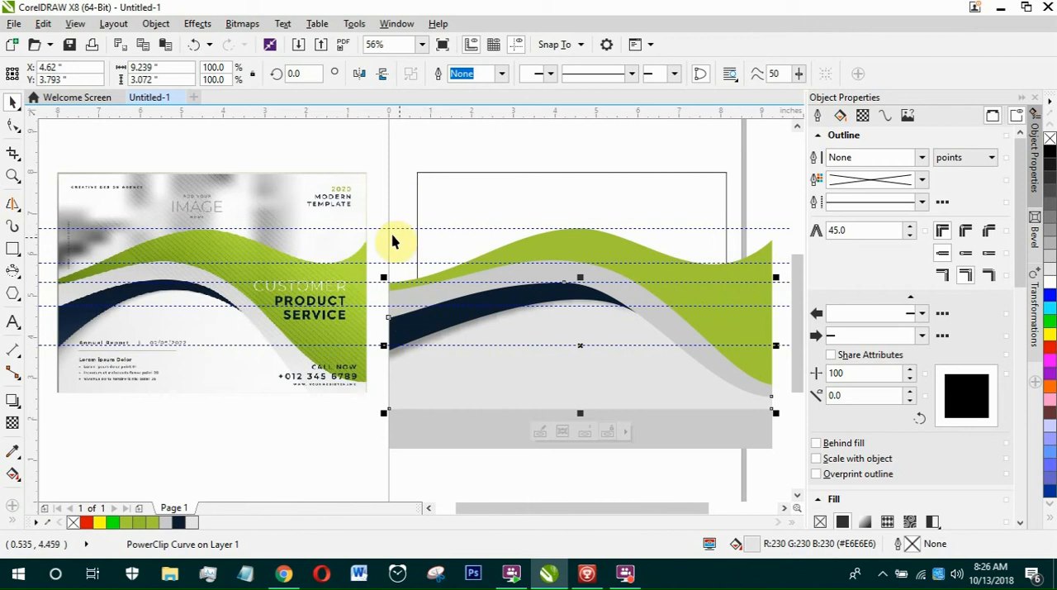
Select the three waves together and PowerClip them inside the flyer rectangle.
{"action": "left_click_drag", "start_coordinate": [370, 212], "coordinate": [785, 471]}
{"action": "right_click", "coordinate": [552, 371]}
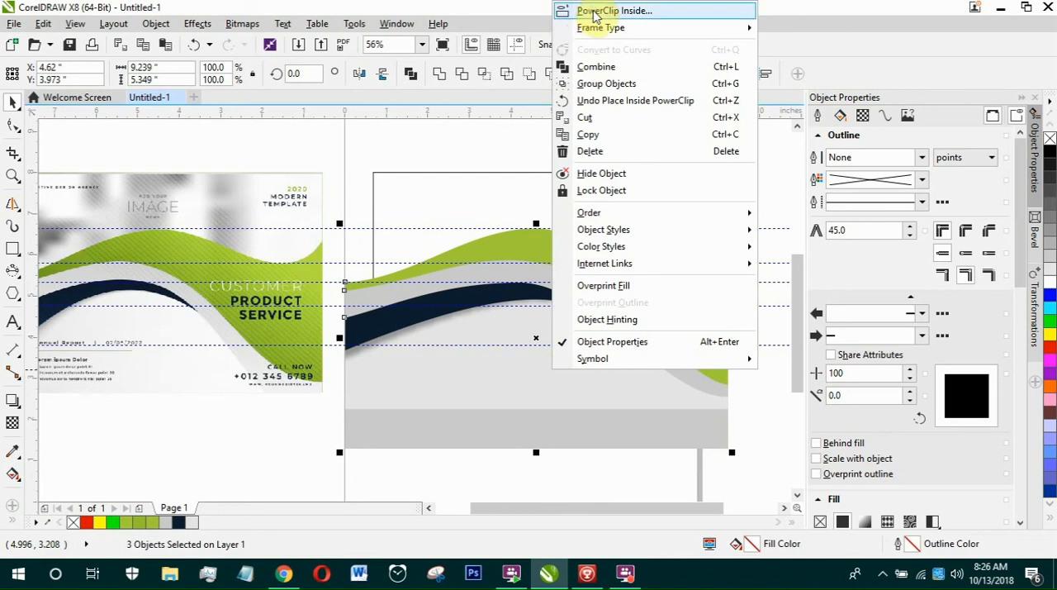
{"action": "left_click", "coordinate": [594, 12]}
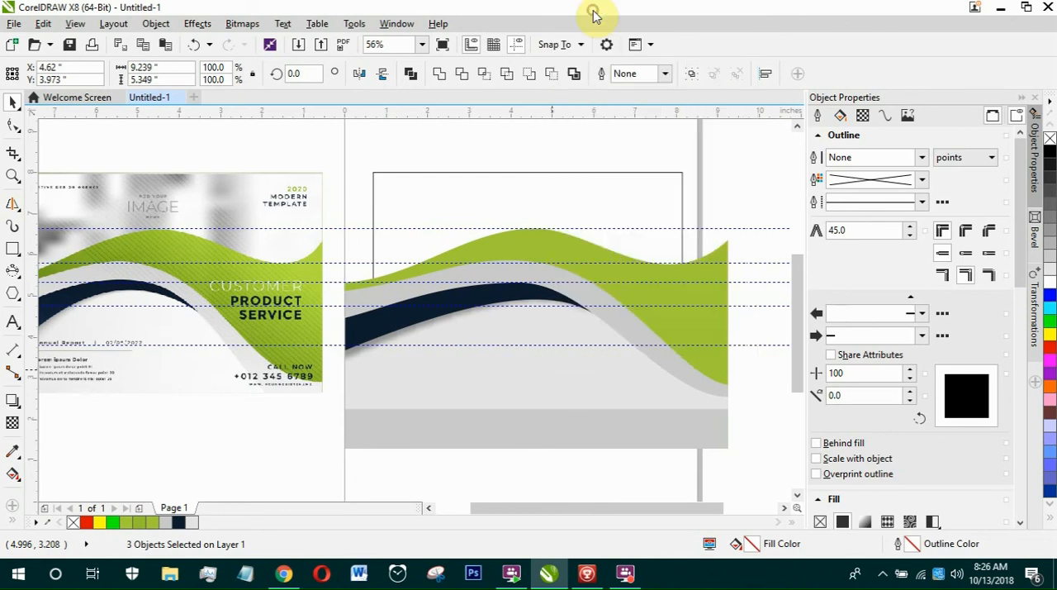
{"action": "left_click", "coordinate": [417, 187]}
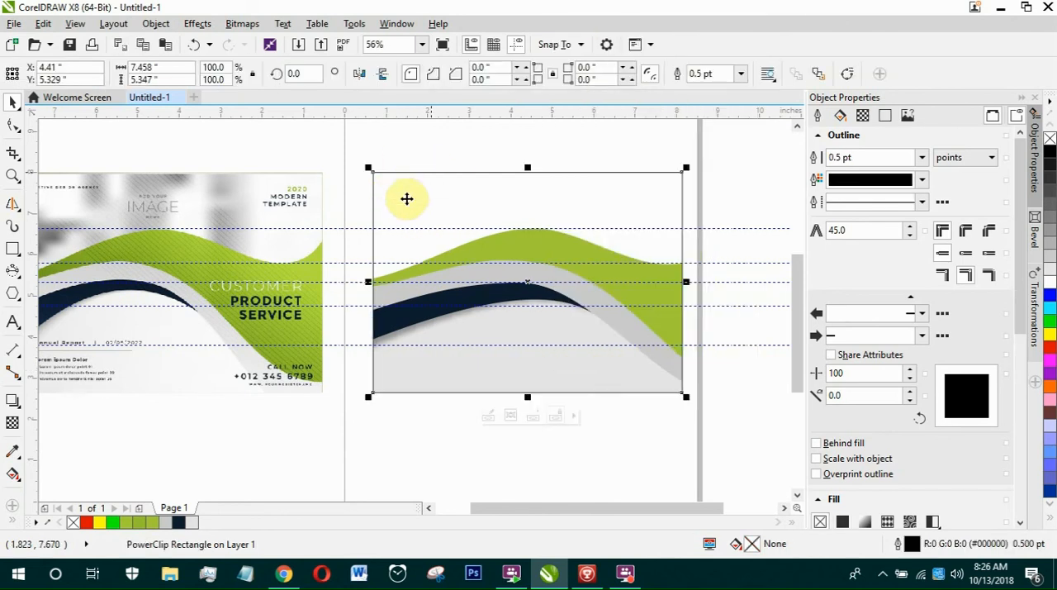
Fill the flyer rectangle with grey #CCCCCC and remove its outline.
{"action": "left_click", "coordinate": [1051, 262]}
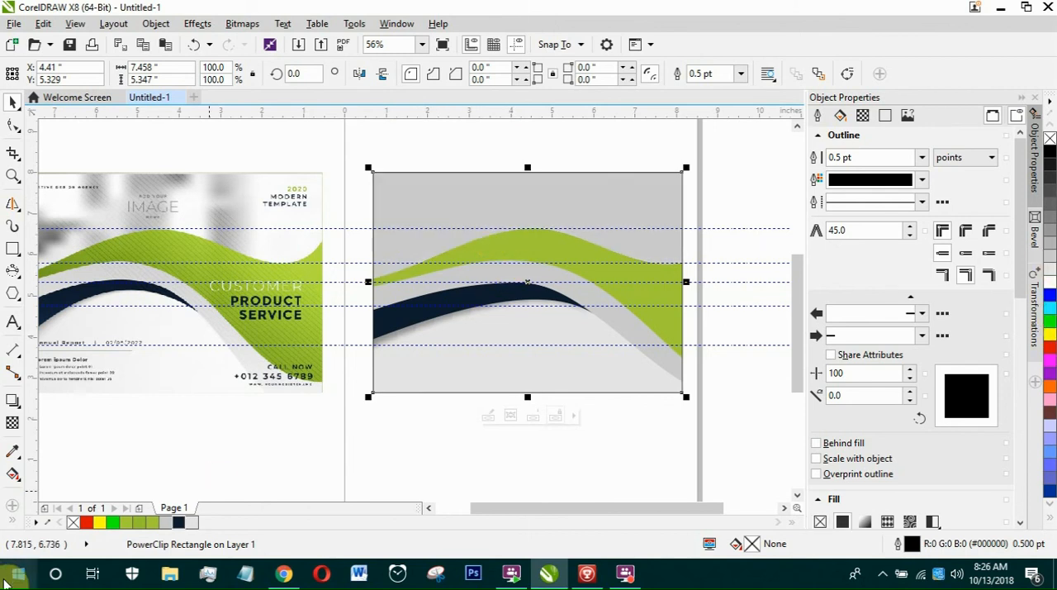
{"action": "right_click", "coordinate": [73, 523]}
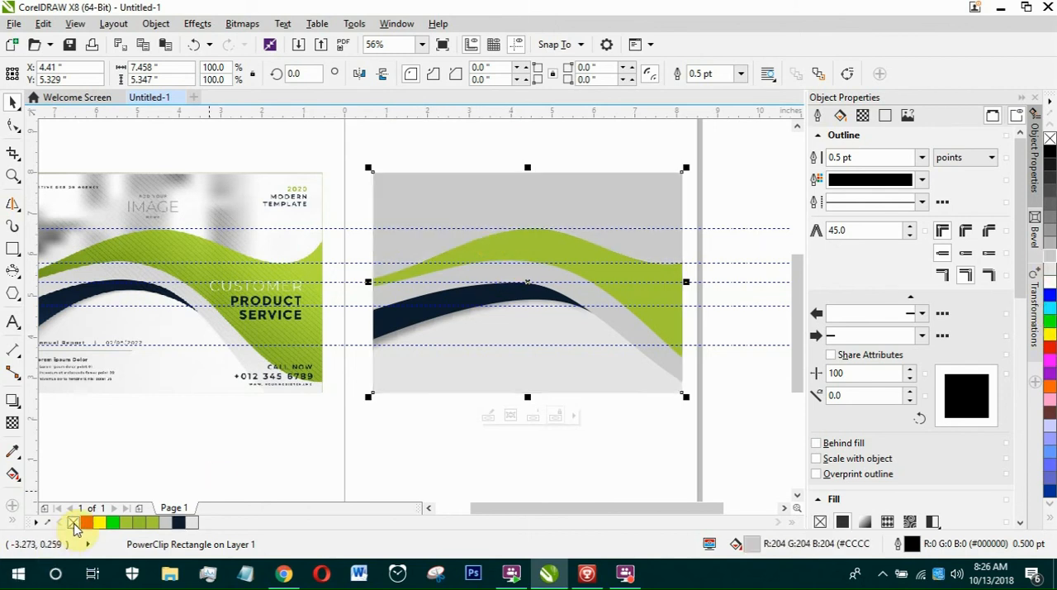
{"action": "key", "text": "F4"}
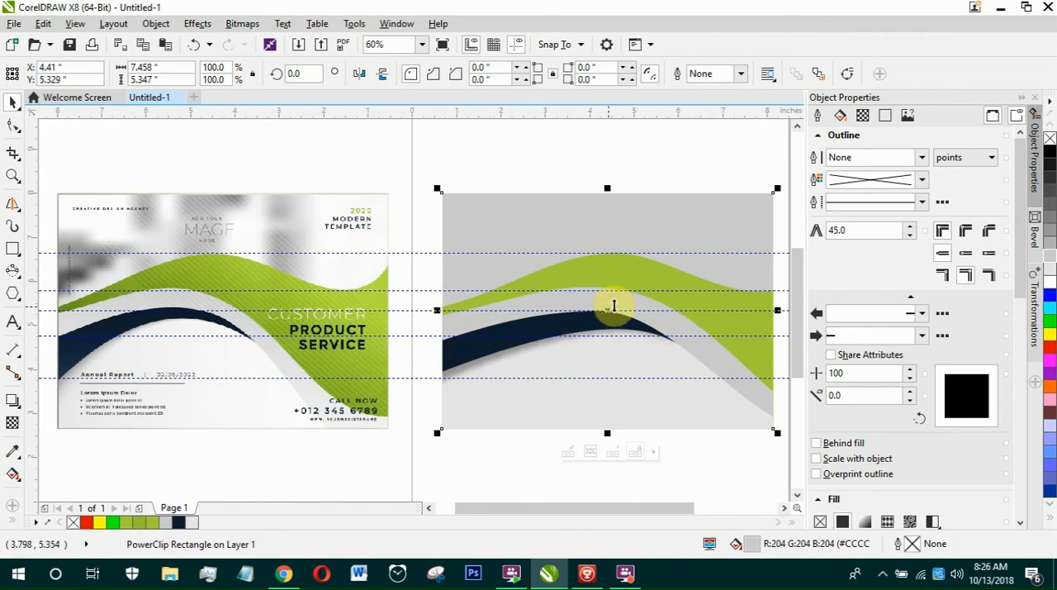
Open the flyer rectangle's PowerClip contents to view the full waves, and finish editing the contents.
{"action": "scroll", "coordinate": [609, 316], "scroll_direction": "down", "scroll_amount": 1}
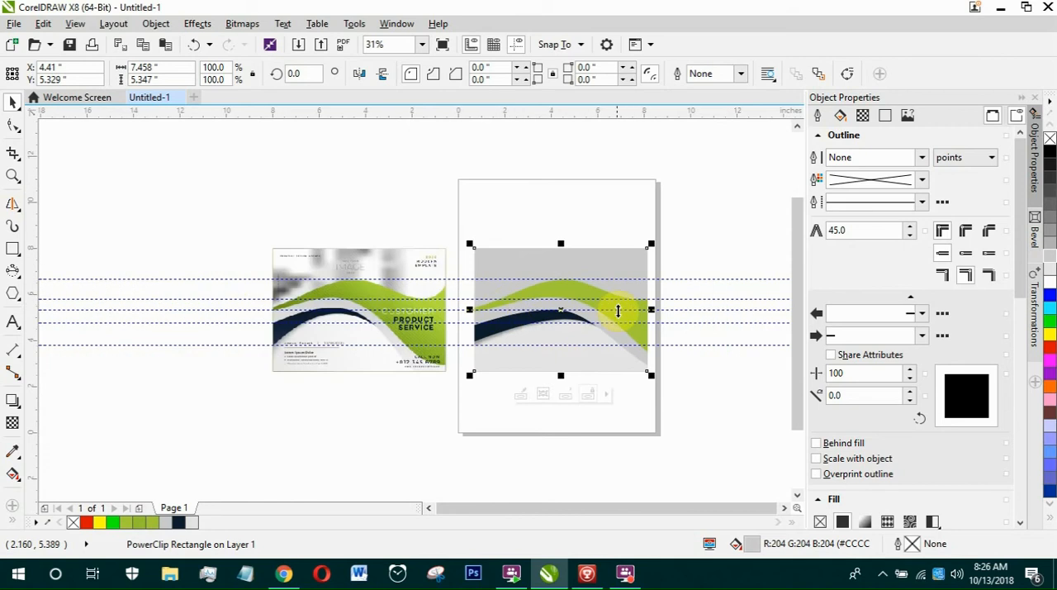
{"action": "scroll", "coordinate": [614, 323], "scroll_direction": "up", "scroll_amount": 1}
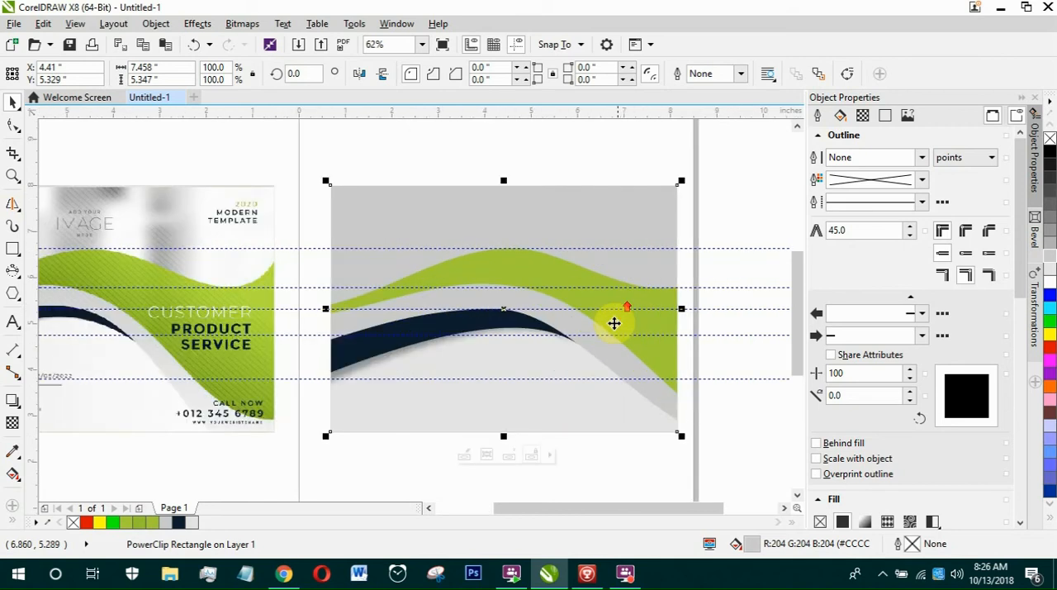
{"action": "left_click", "coordinate": [553, 362], "text": "ctrl"}
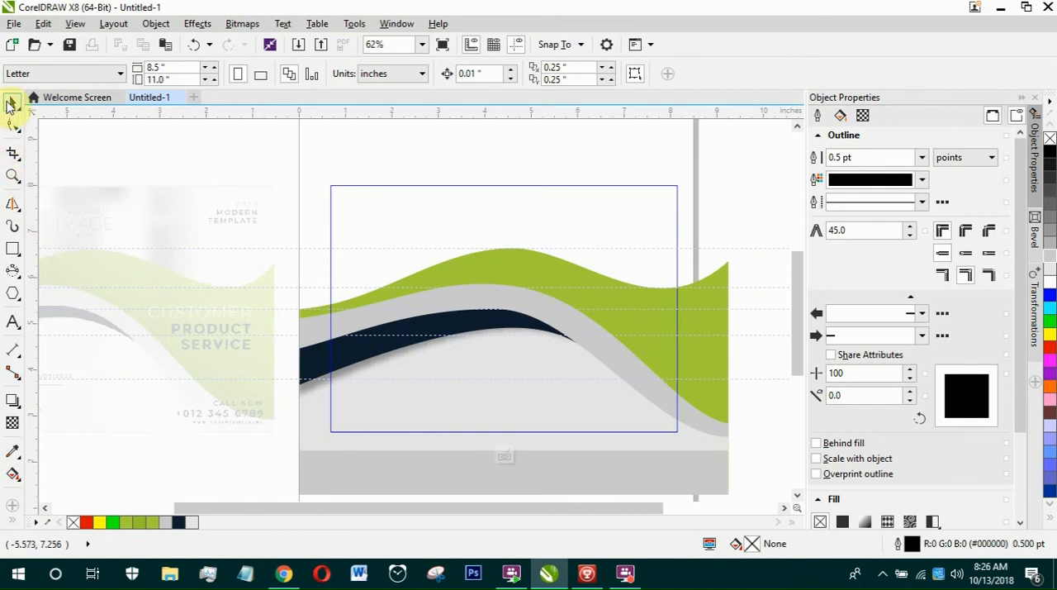
{"action": "left_click", "coordinate": [238, 228], "text": "ctrl"}
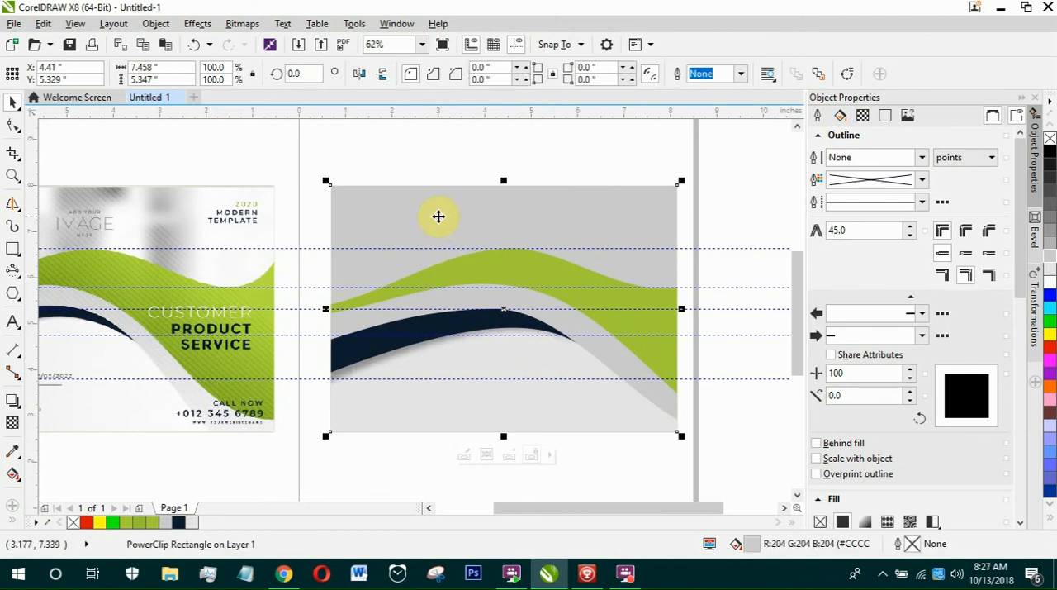
Edit the flyer rectangle's PowerClip contents and scale the three selected waves down together to about 8.17 by 4.73 inches.
{"action": "left_click", "coordinate": [435, 218], "text": "ctrl"}
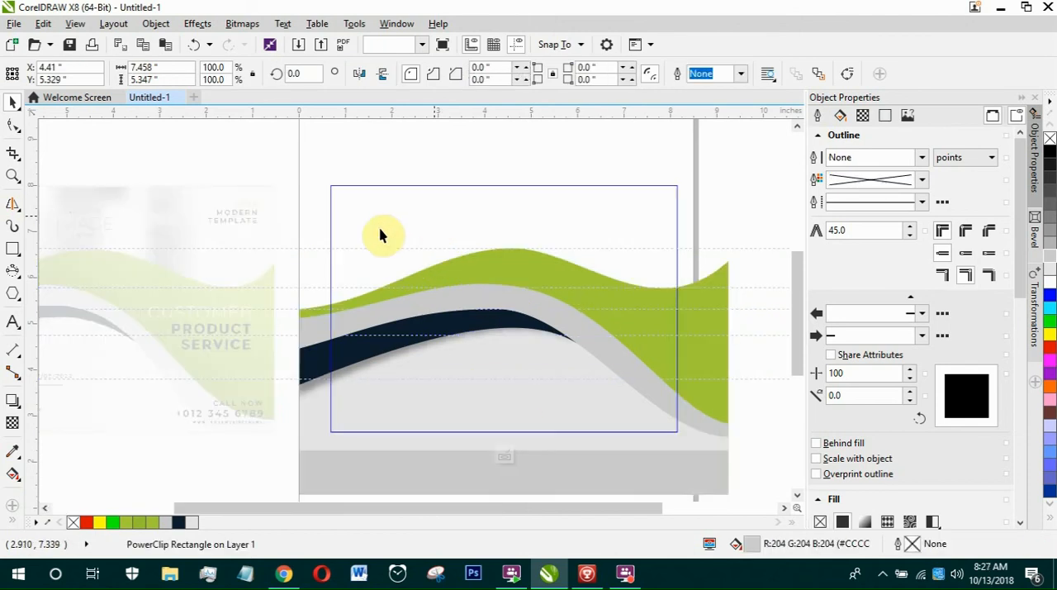
{"action": "left_click_drag", "start_coordinate": [564, 368], "coordinate": [695, 476]}
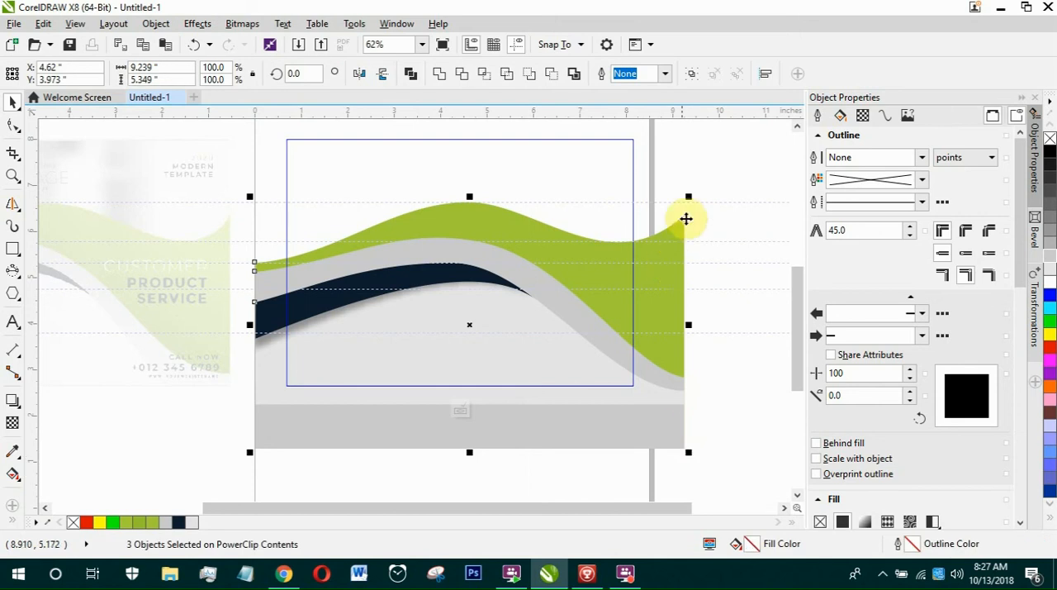
{"action": "left_click_drag", "start_coordinate": [692, 453], "coordinate": [670, 441]}
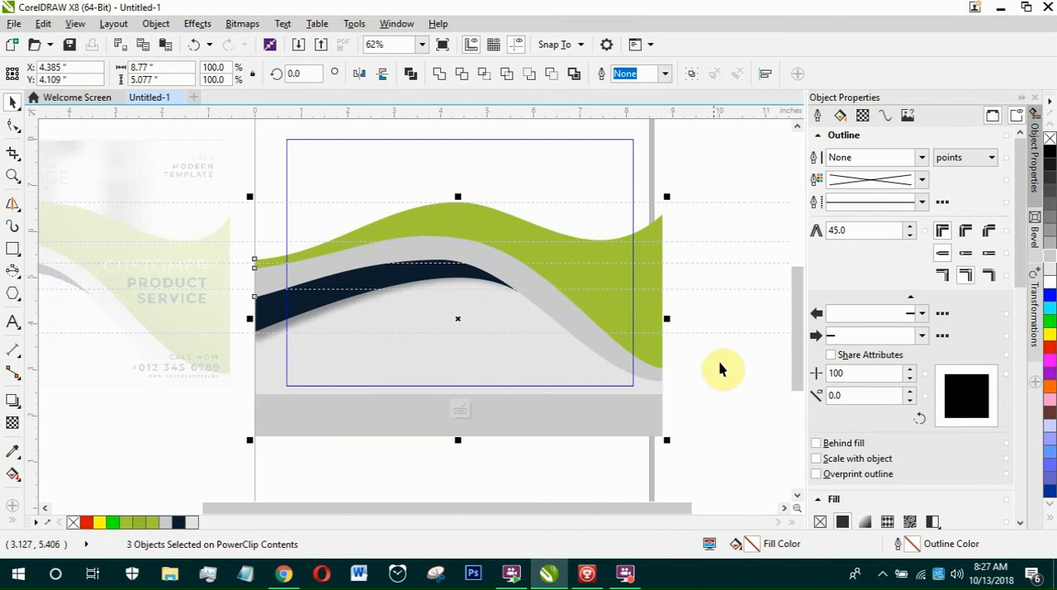
{"action": "mouse_move", "coordinate": [247, 445]}
{"action": "left_mouse_down"}
{"action": "mouse_move", "coordinate": [255, 435]}
{"action": "mouse_move", "coordinate": [245, 446]}
{"action": "left_mouse_up"}
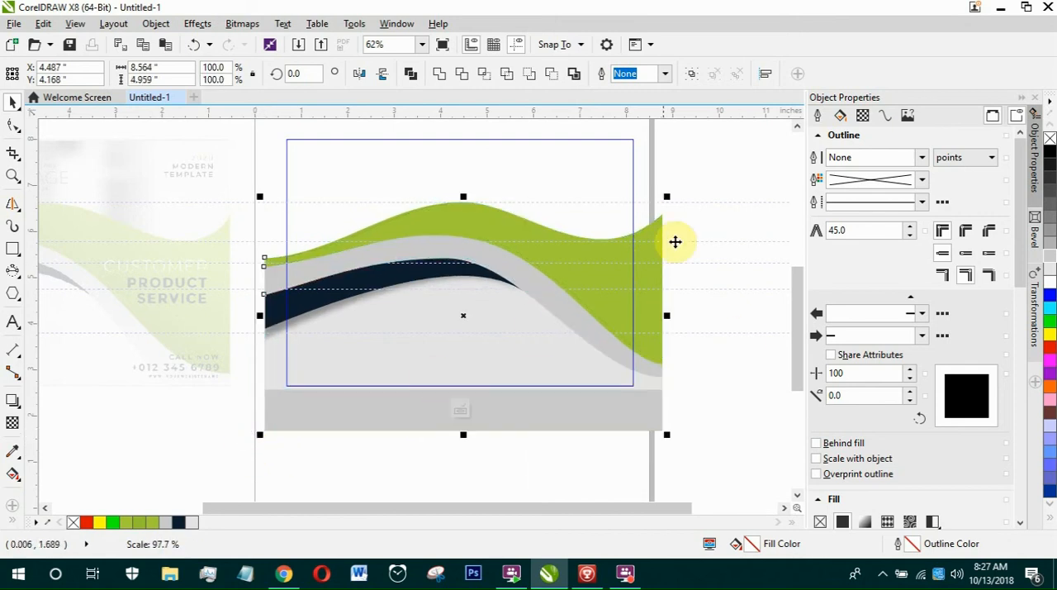
{"action": "left_click_drag", "start_coordinate": [669, 195], "coordinate": [653, 205]}
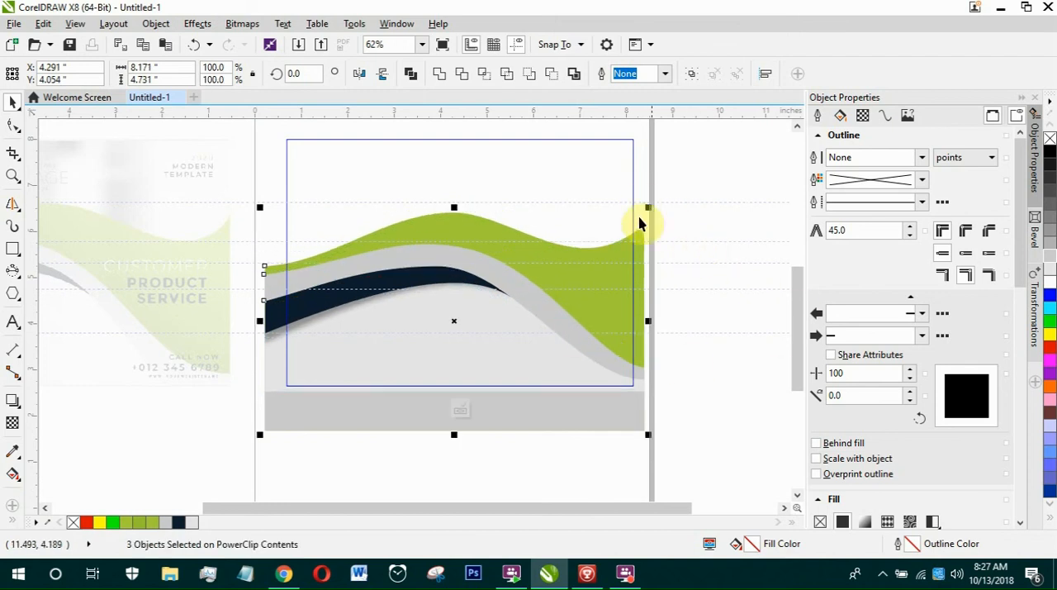
Finish editing the PowerClip contents to return to the whole flyer beside the sample.
{"action": "right_click", "coordinate": [708, 184]}
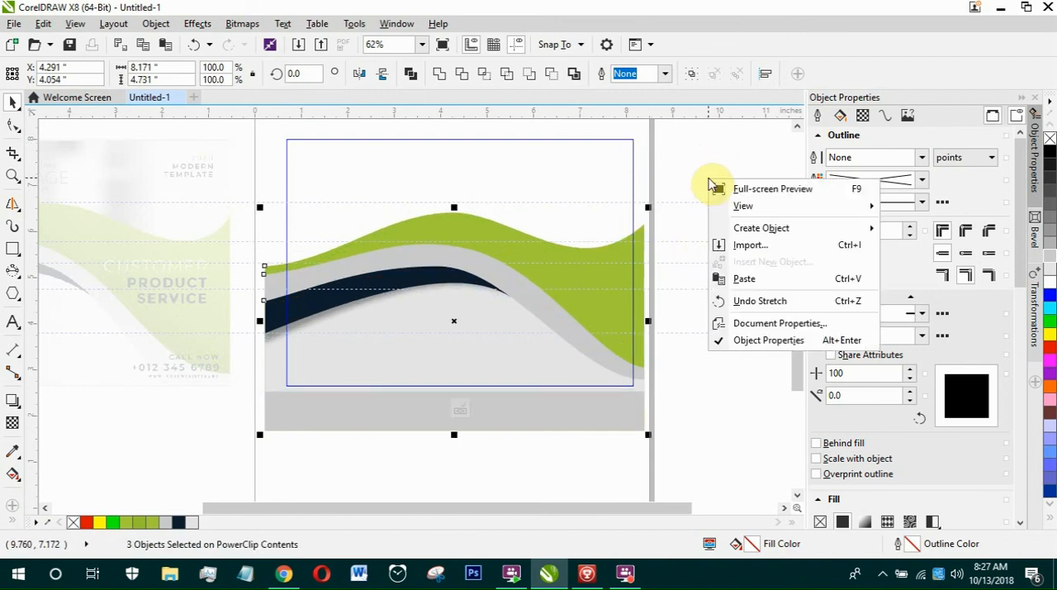
{"action": "left_click", "coordinate": [717, 170]}
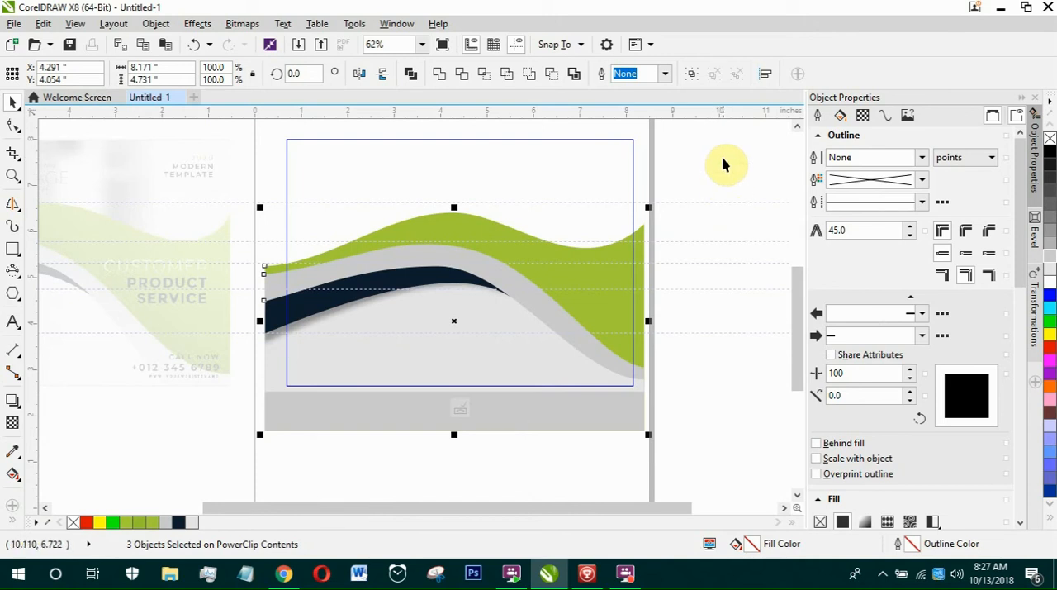
{"action": "left_click", "coordinate": [734, 194], "text": "ctrl"}
{"action": "left_click", "coordinate": [568, 347]}
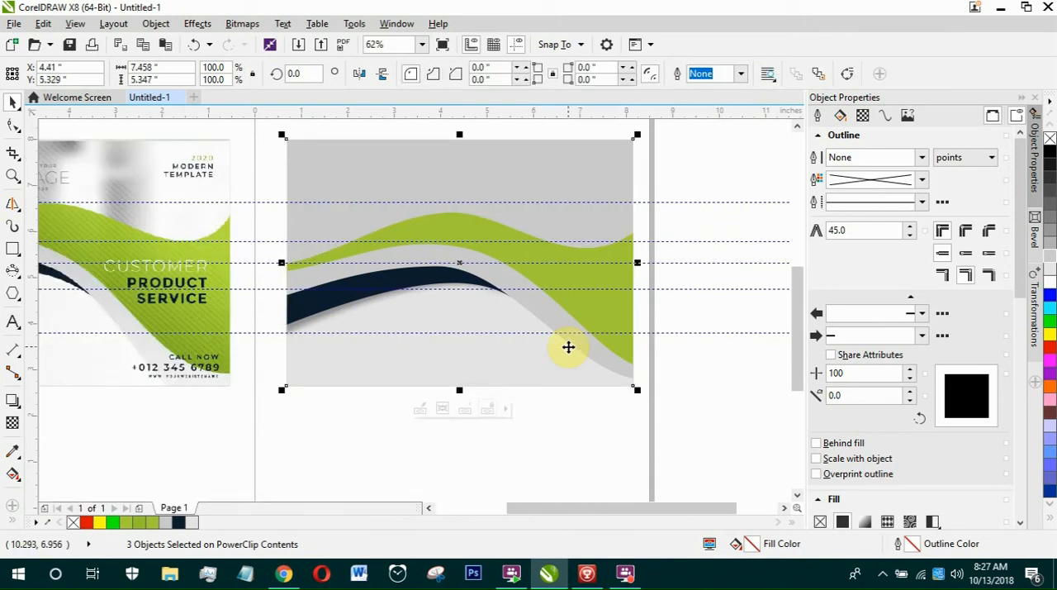
{"action": "key", "text": "F4"}
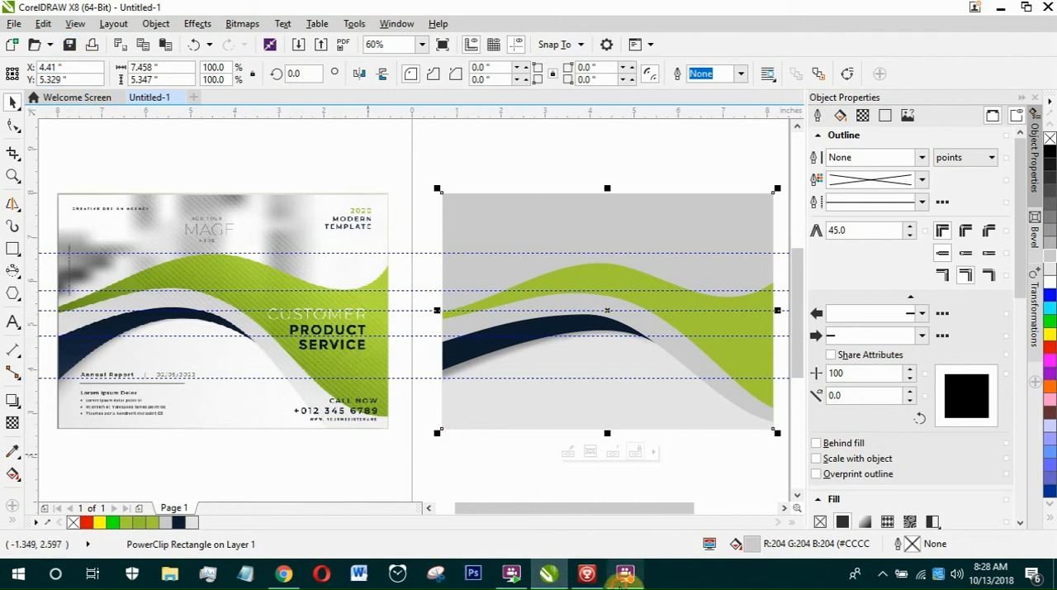
{"action": "left_click", "coordinate": [621, 578]}
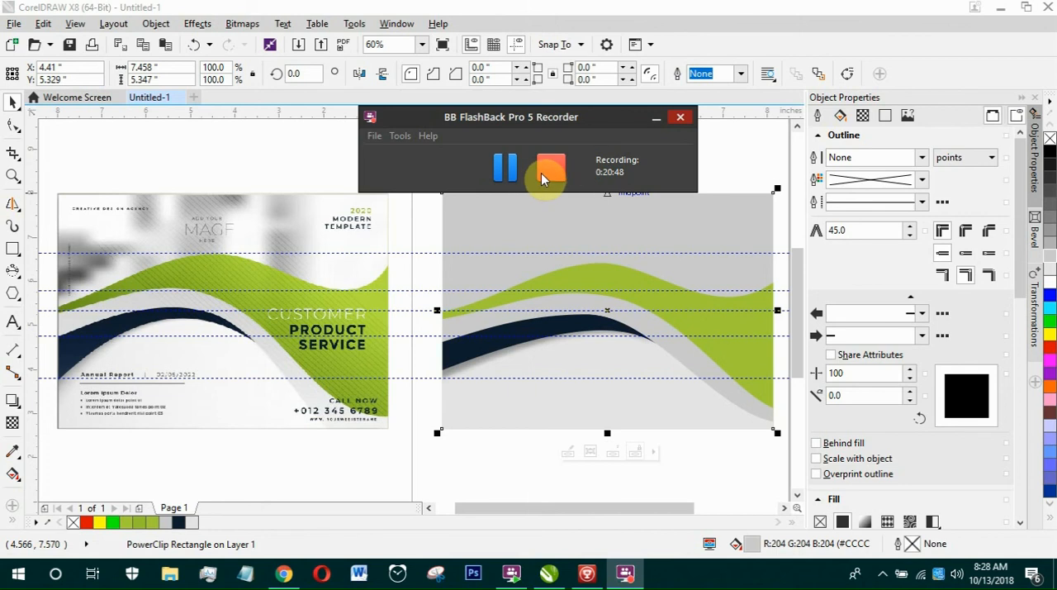